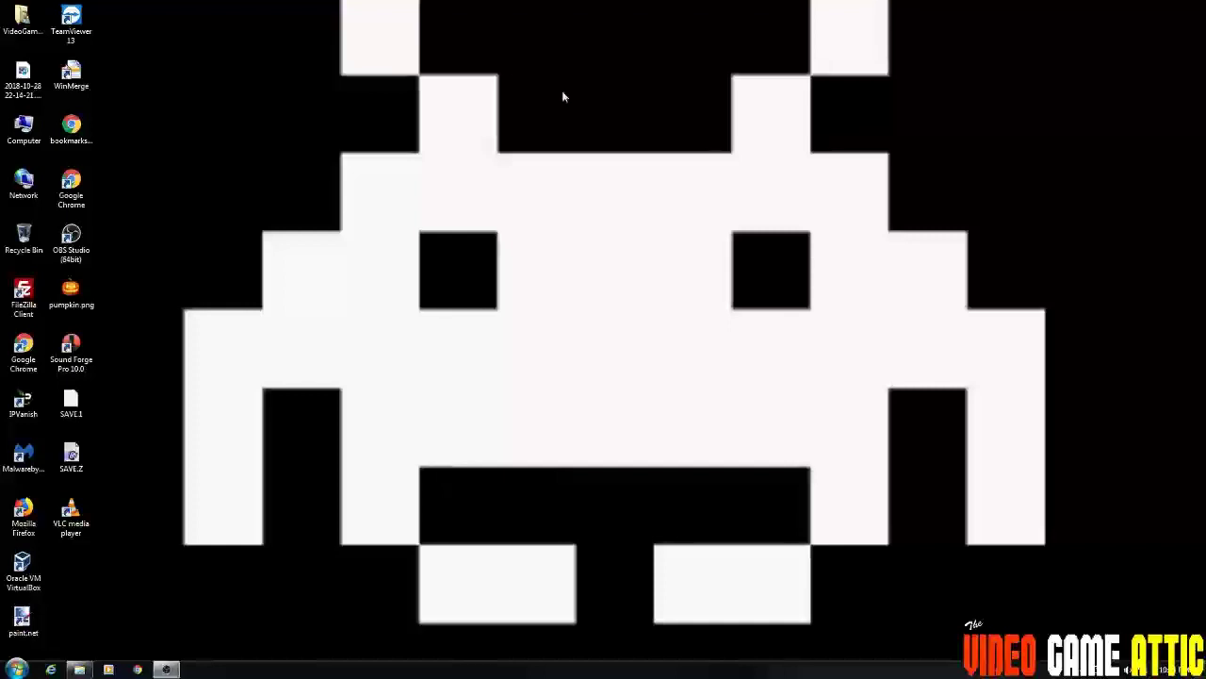
left_click(134, 669)
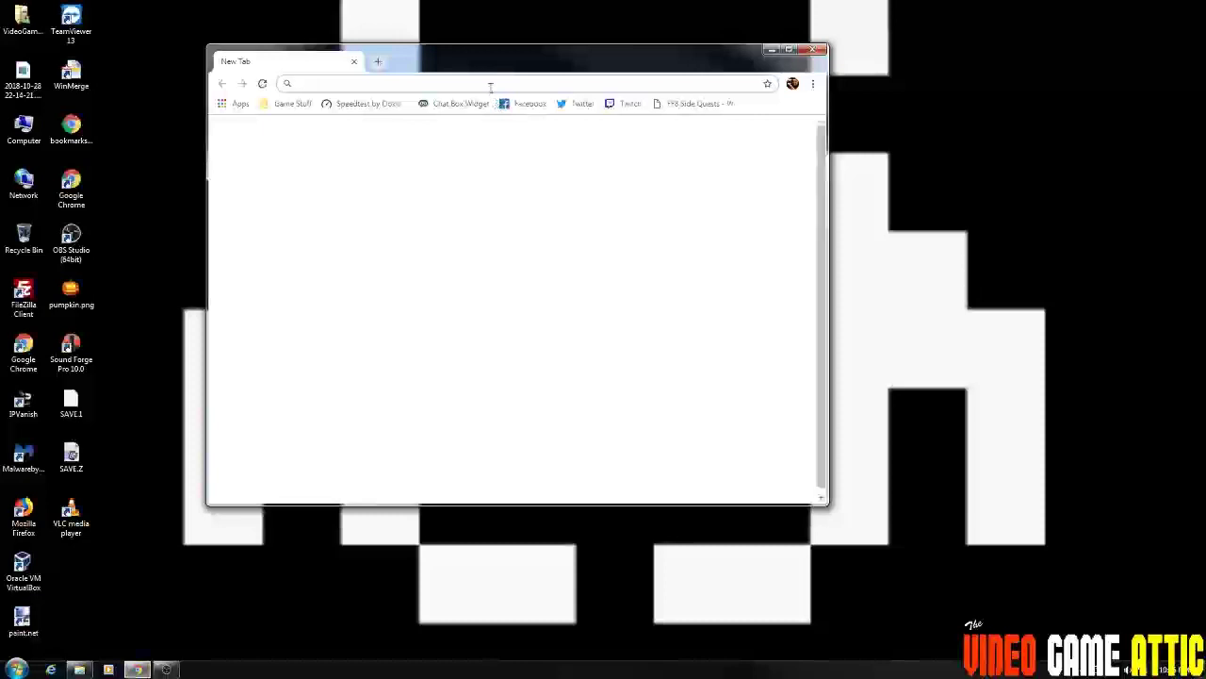
type("www.")
key("Return")
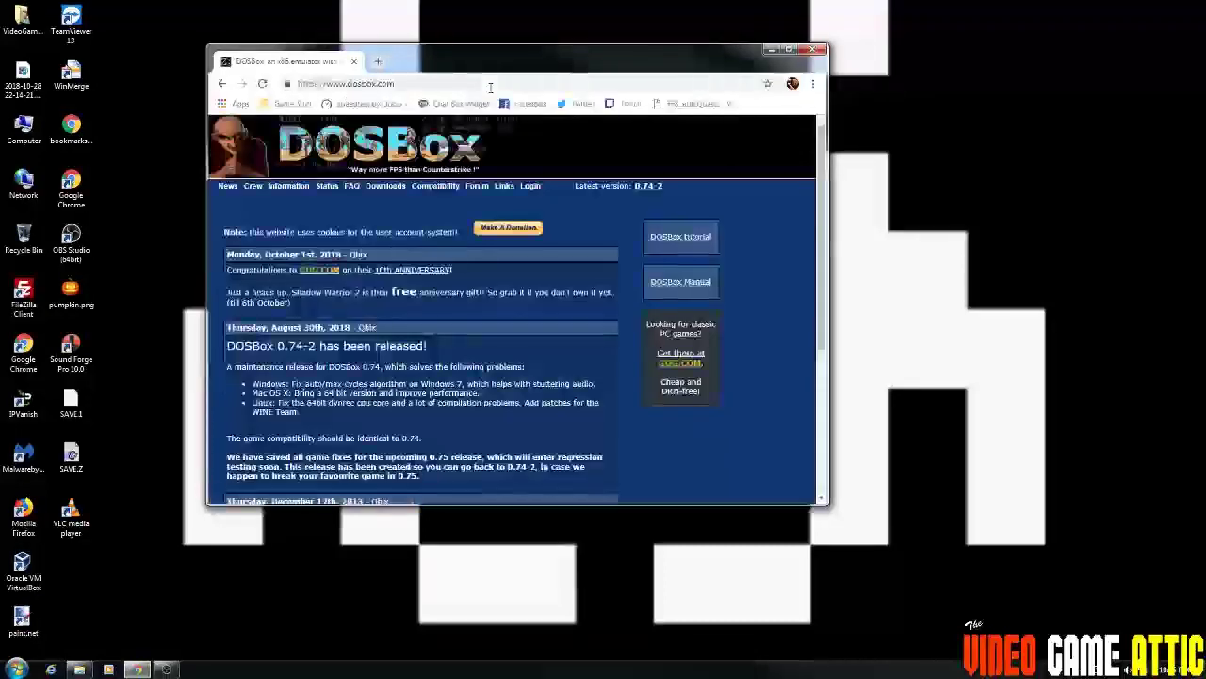
left_click(386, 186)
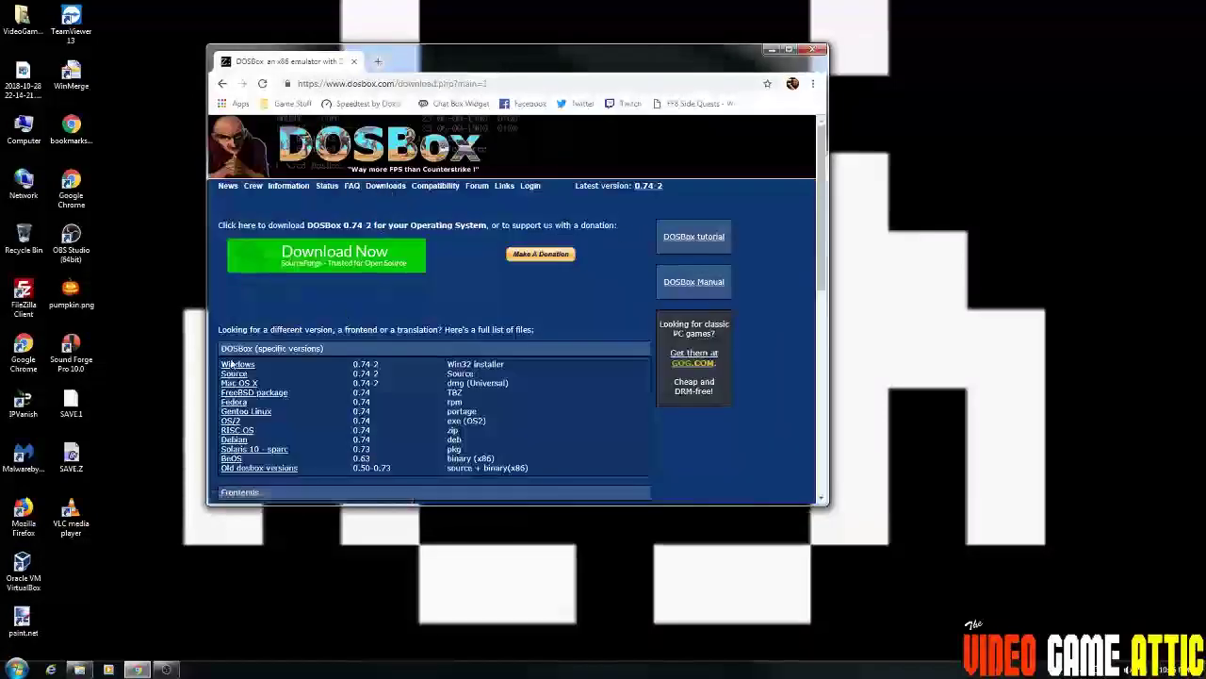
left_click(232, 366)
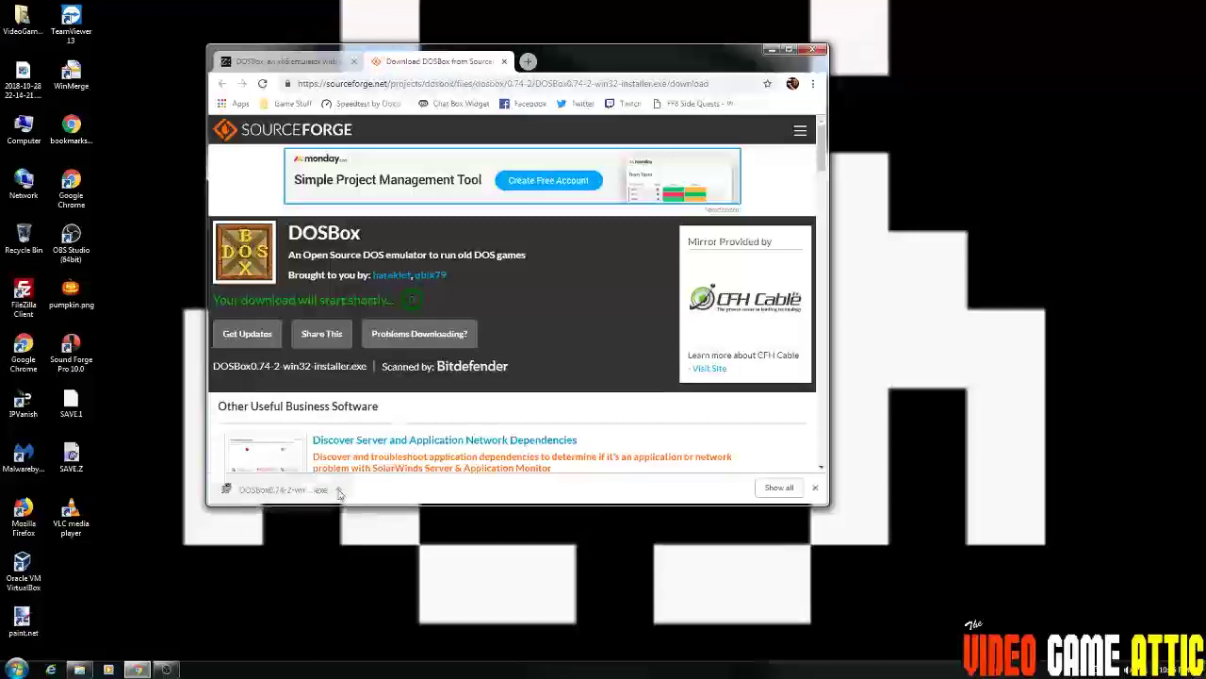
Run the downloaded DOSBox 0.74-2 installer with the default components and destination folder, then close the installer and the browser.
left_click(339, 490)
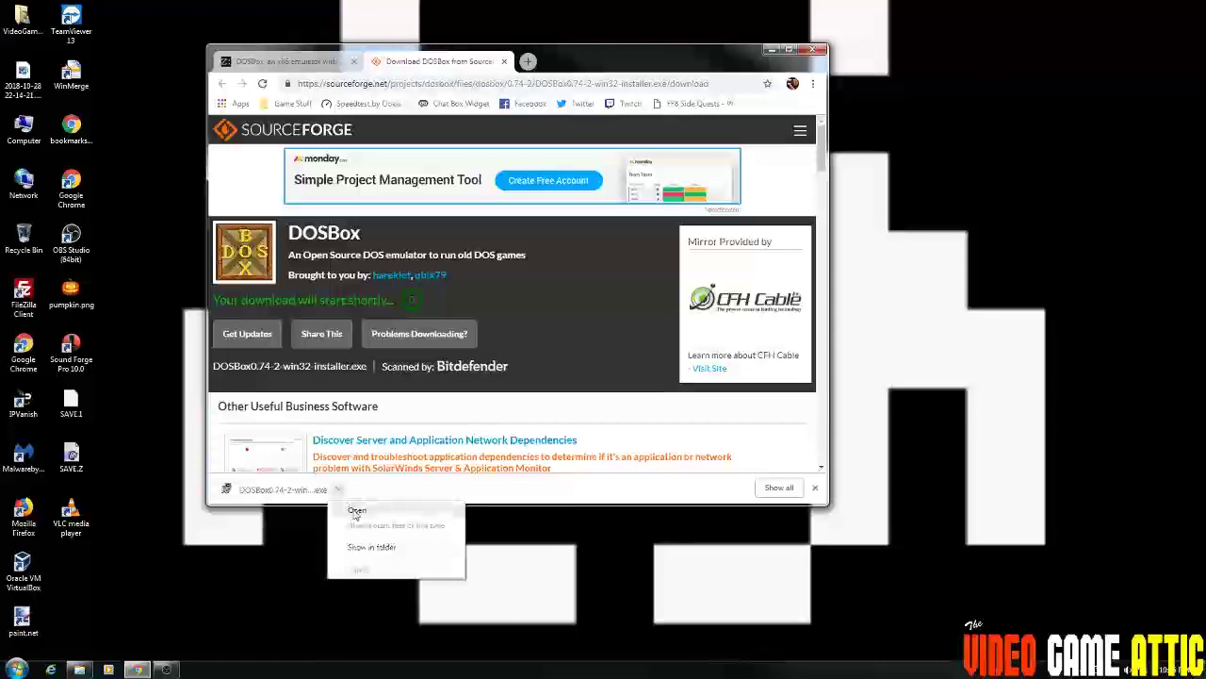
left_click(356, 509)
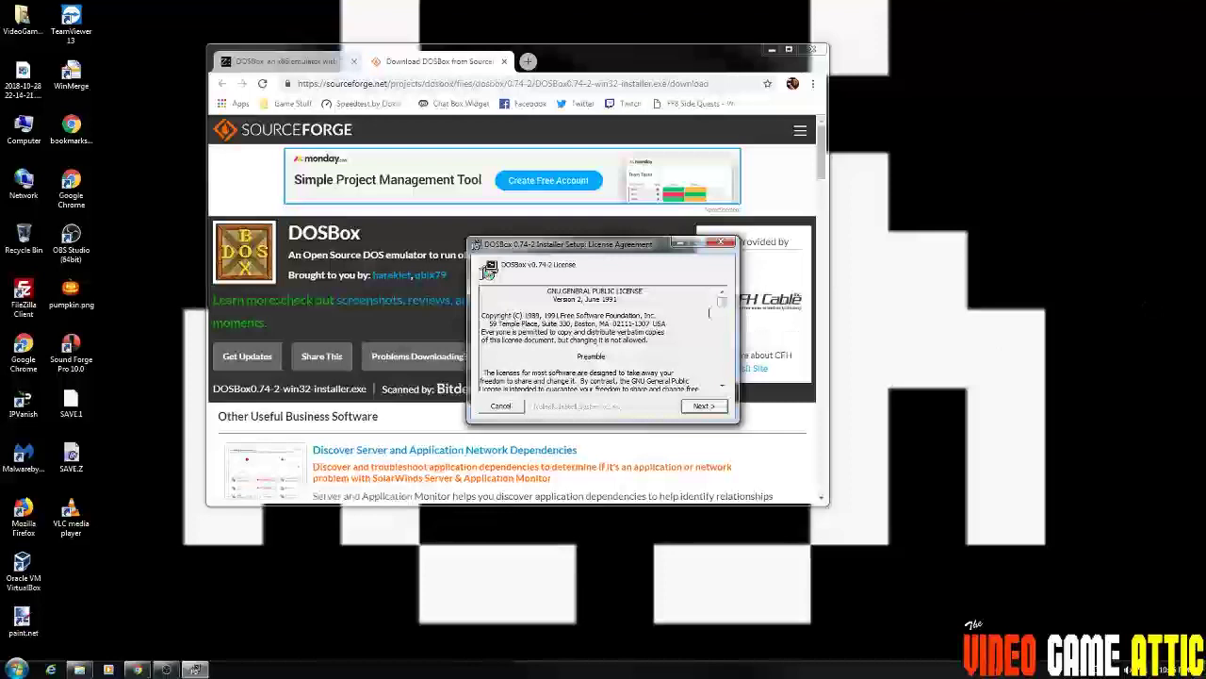
left_click(702, 406)
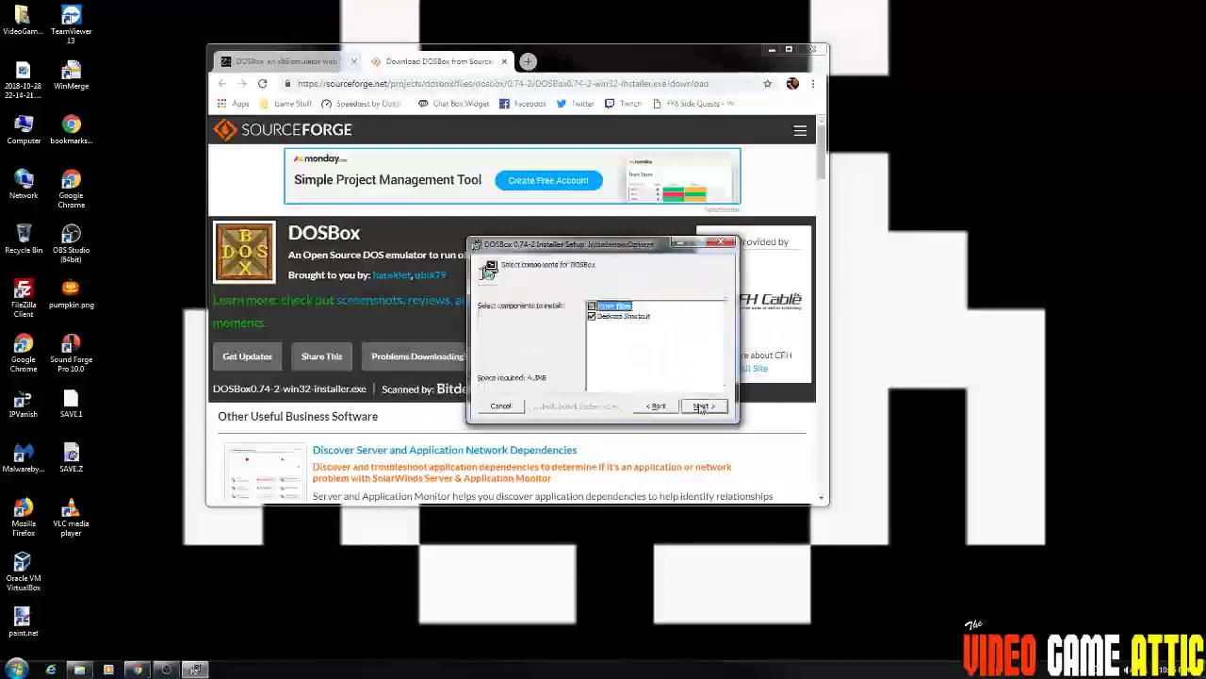
left_click(702, 406)
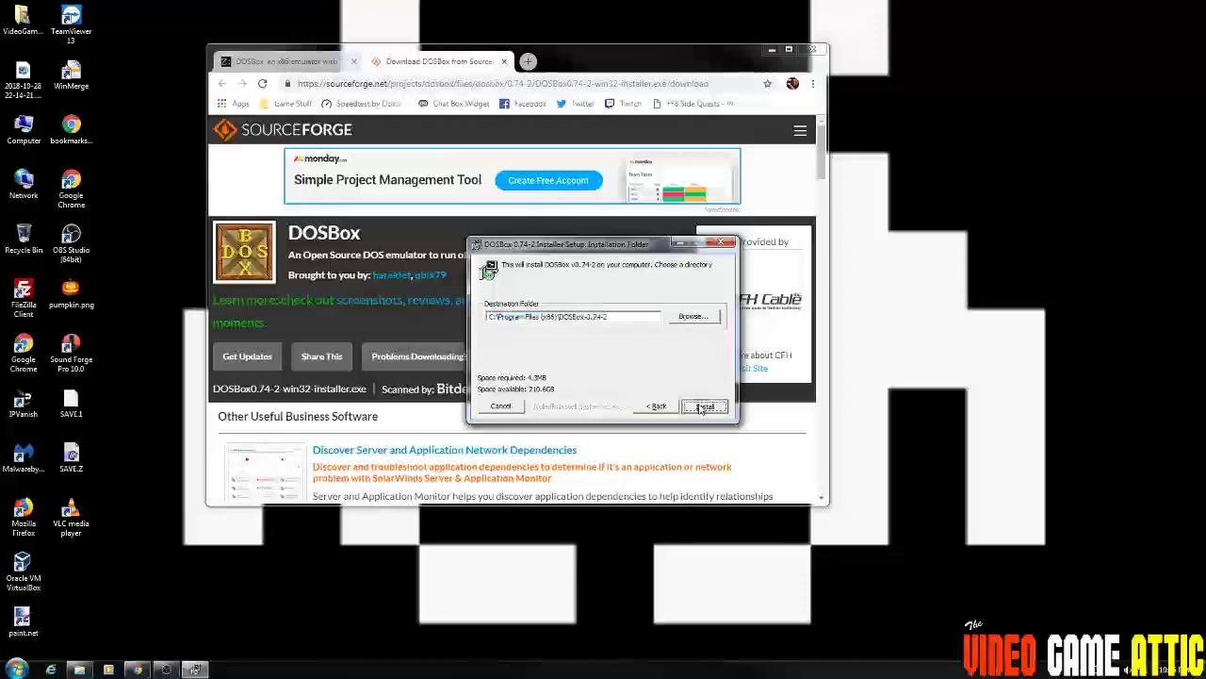
left_click(702, 406)
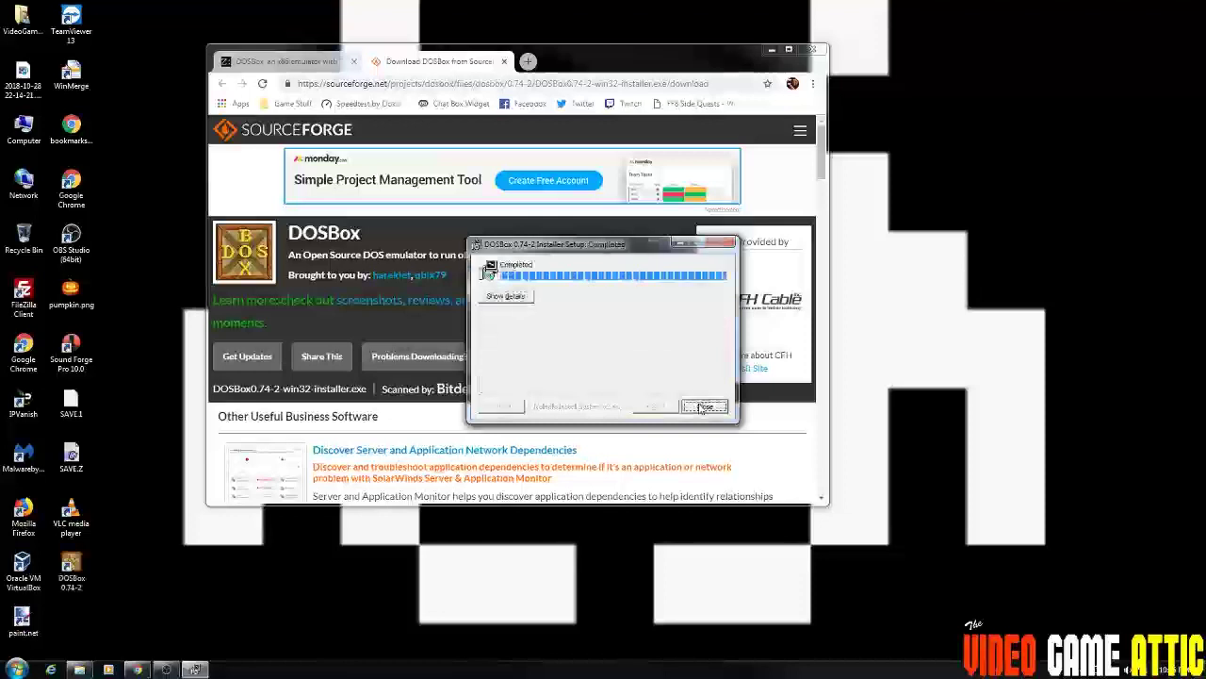
left_click(702, 406)
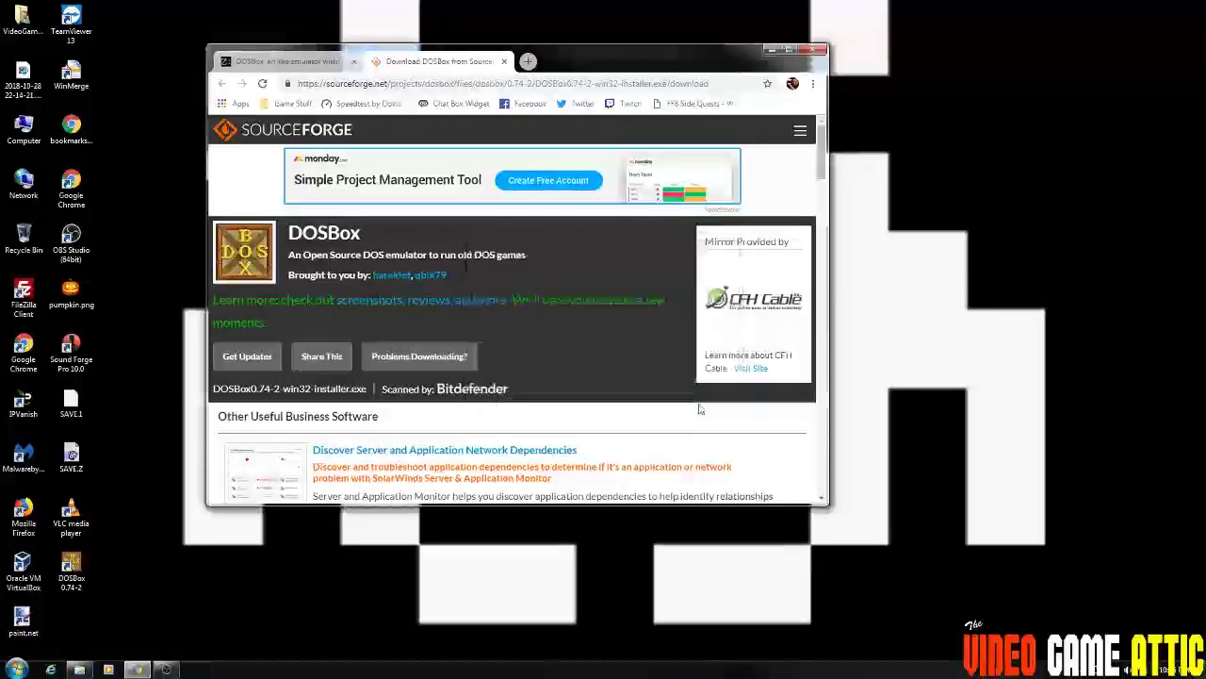
left_click(816, 48)
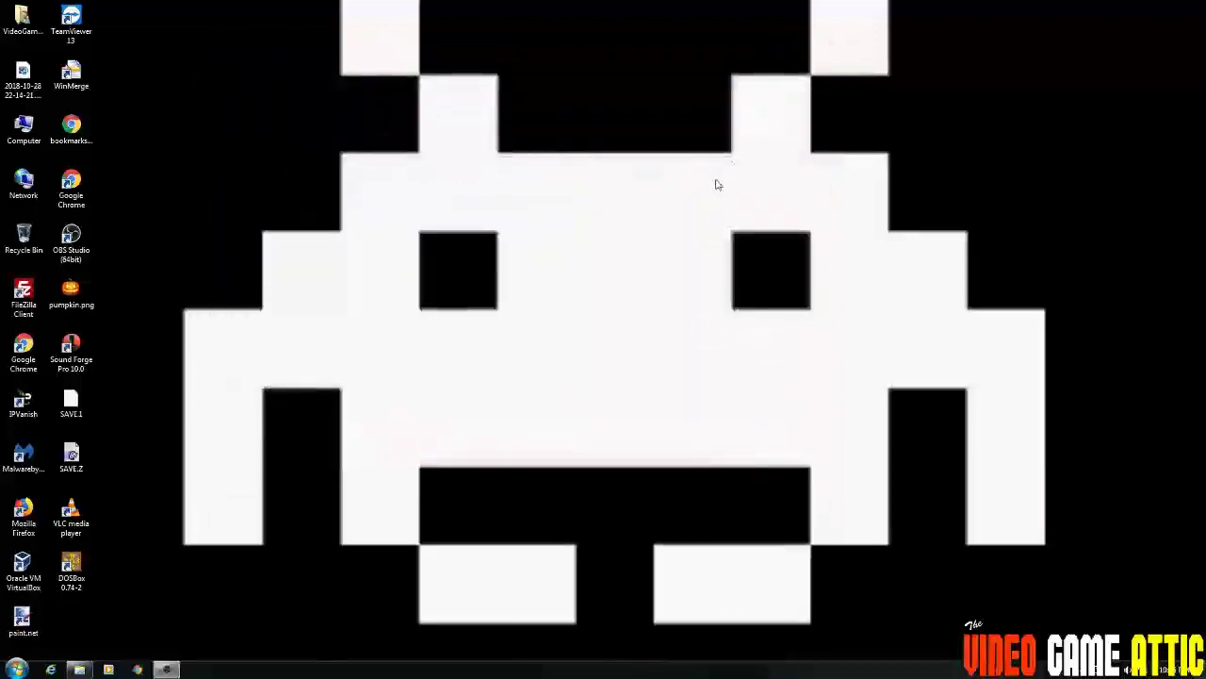
Create a folder named T7G in the root of Local Disk (C:) and open it.
left_click(24, 127)
double_click(25, 126)
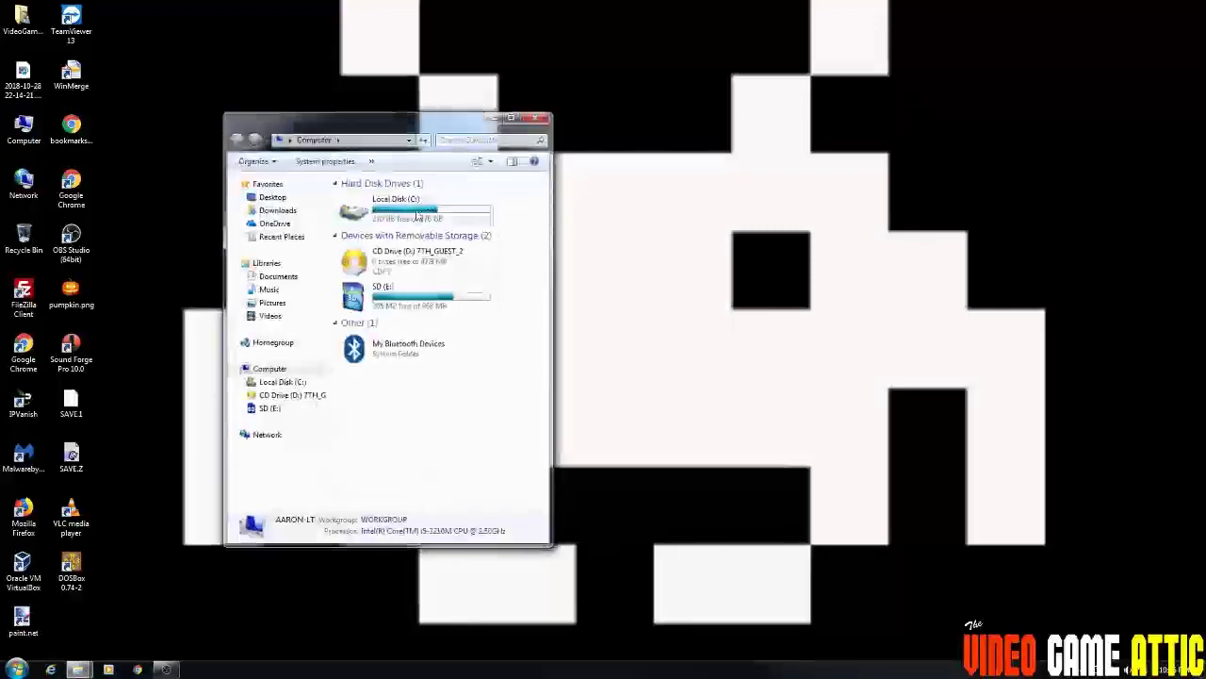
left_click(415, 213)
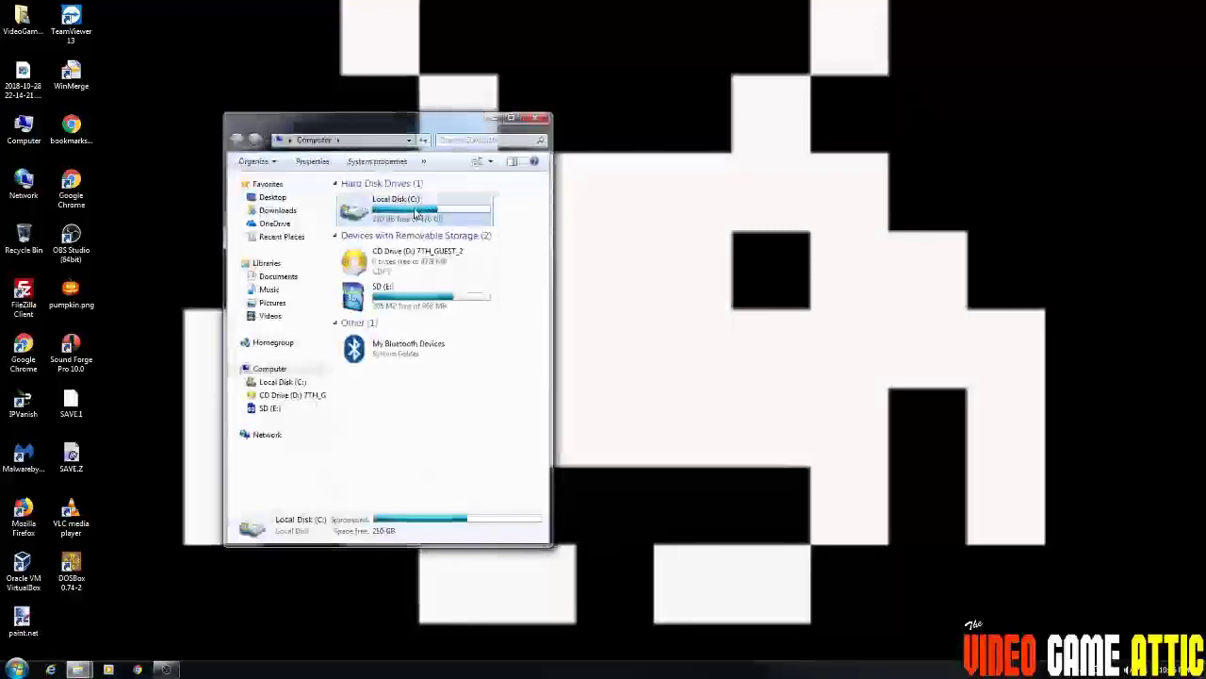
double_click(415, 213)
scroll(462, 405, "down", 1)
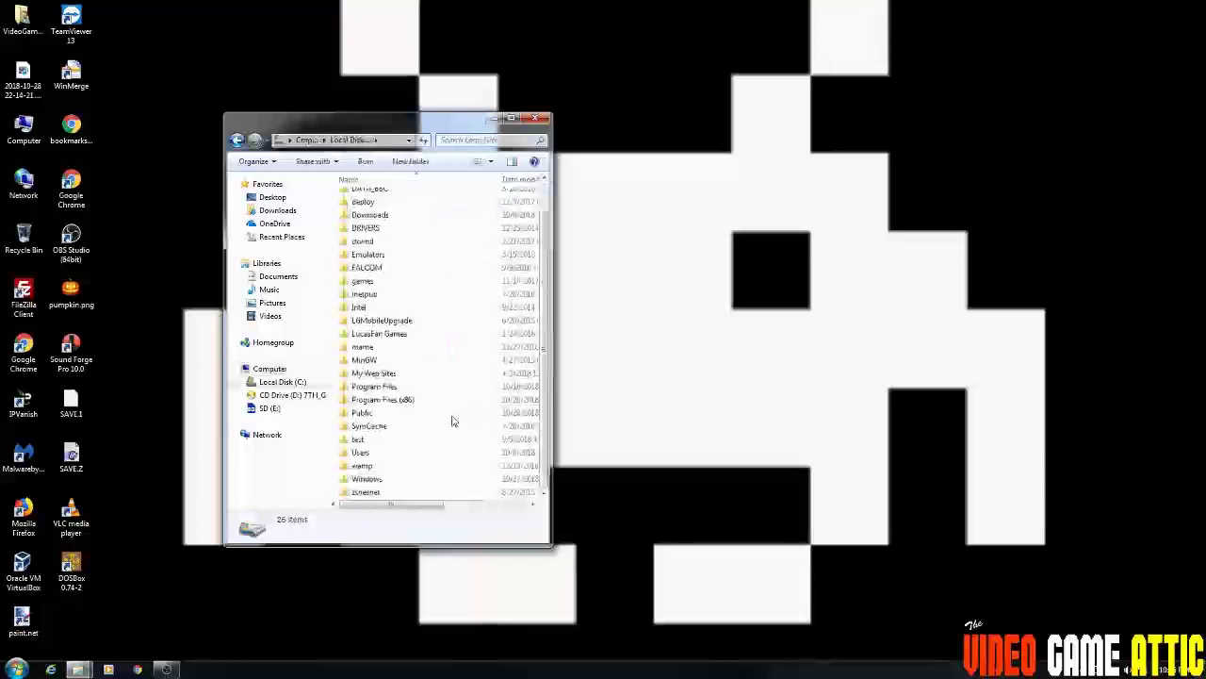
right_click(449, 416)
mouse_move(546, 568)
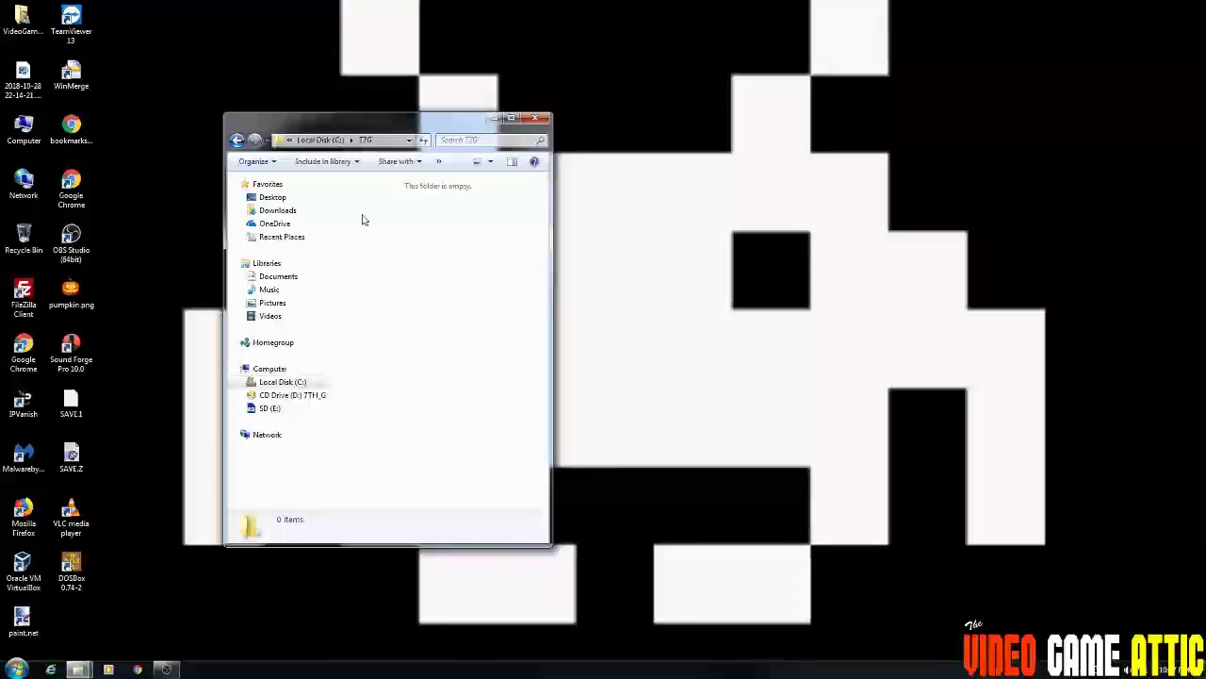
Create a folder named DISC1 inside the T7G folder.
right_click(362, 219)
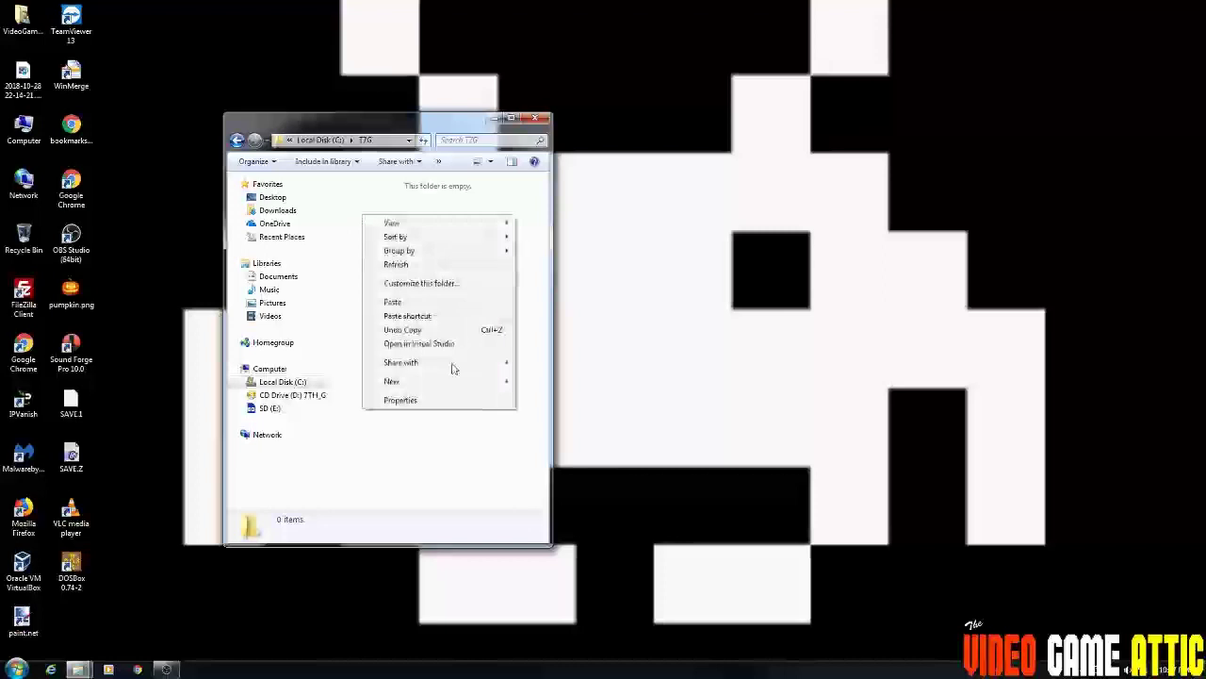
mouse_move(456, 380)
left_click(577, 384)
type("D")
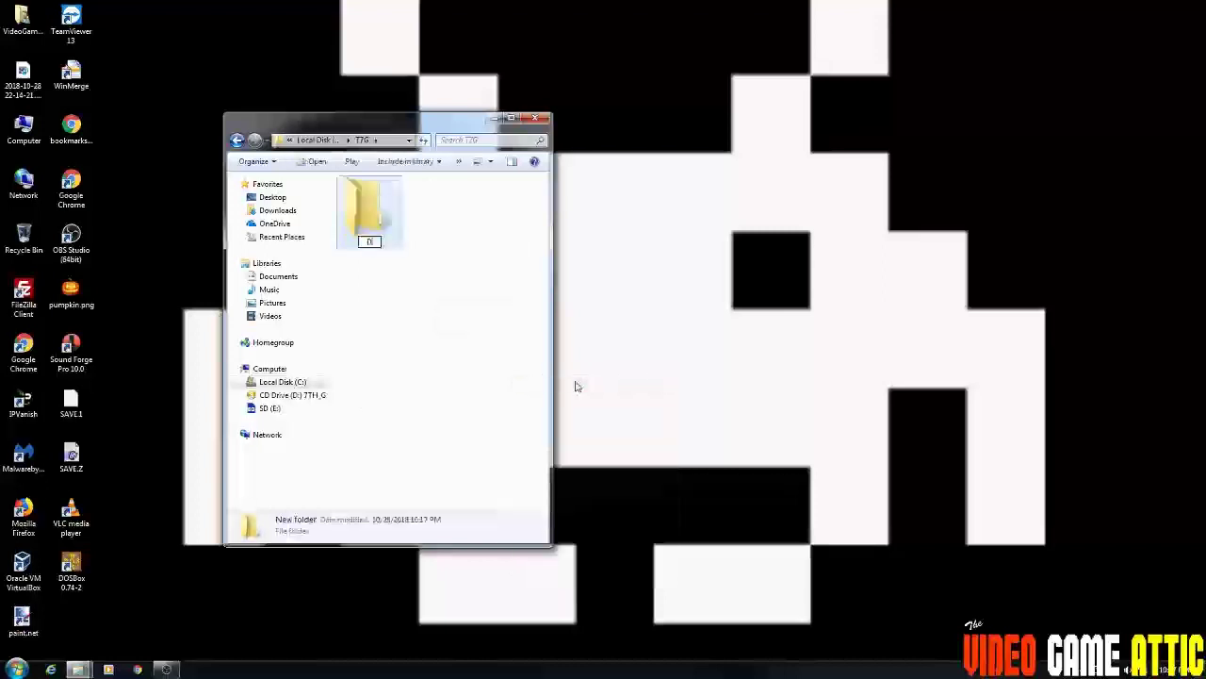
type("ISC1")
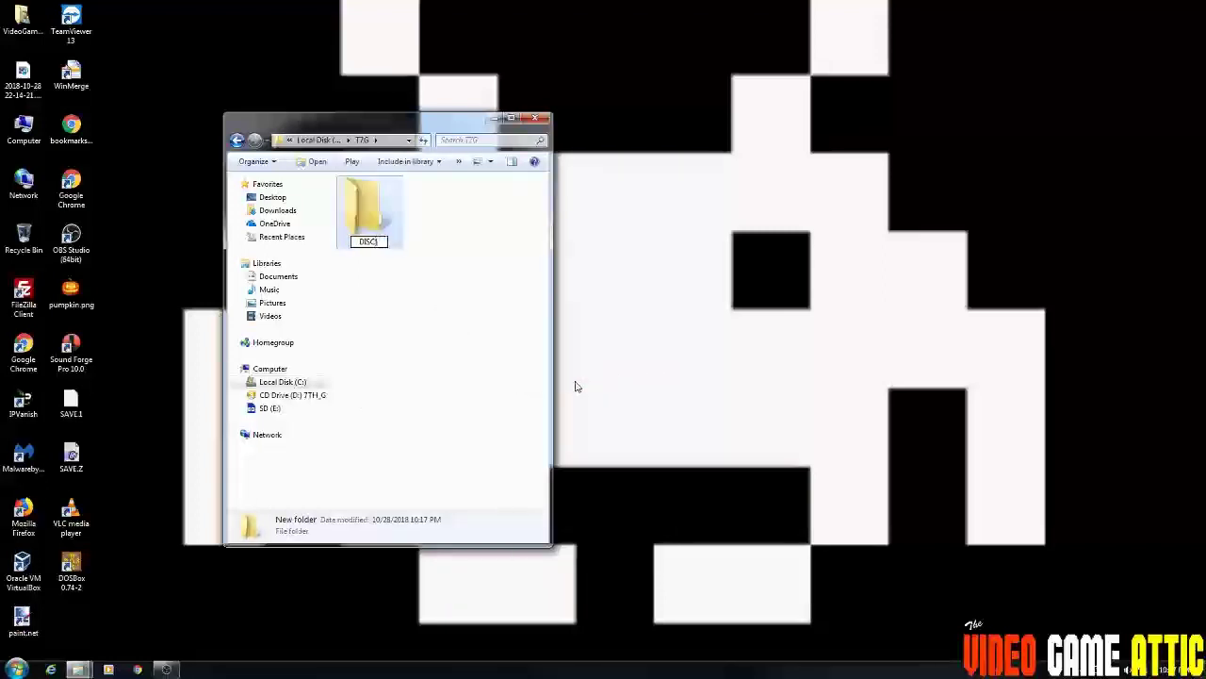
key("Return")
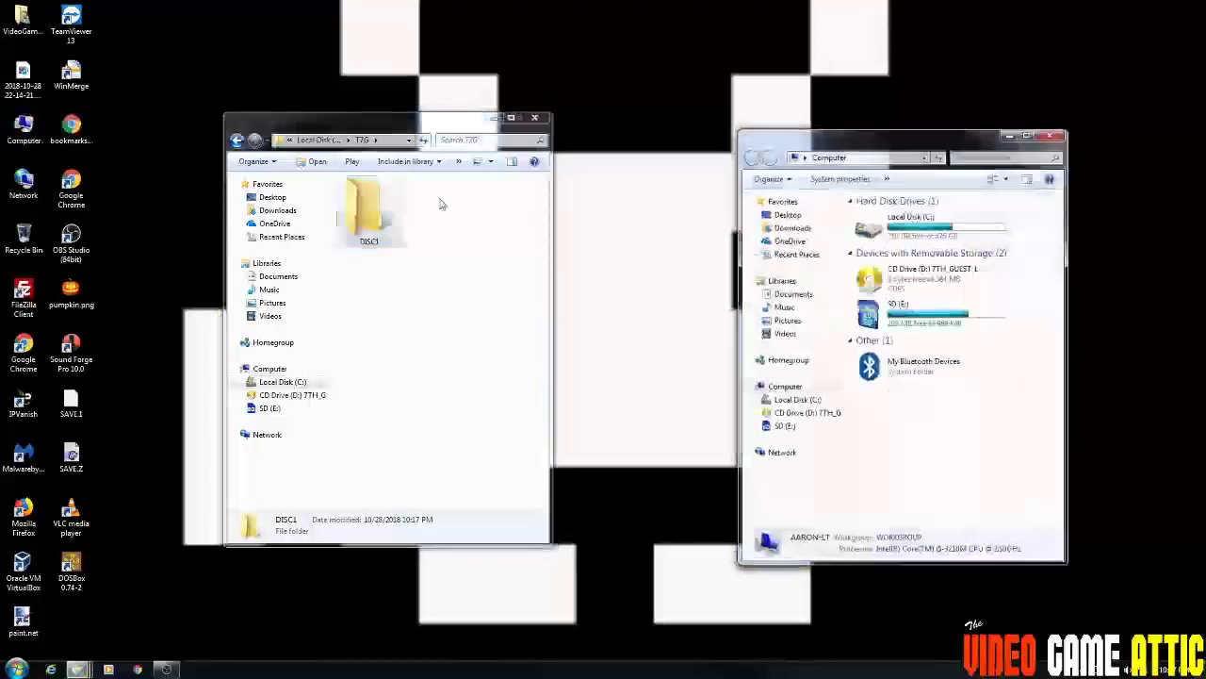
Copy the T7G folder and INSTALL.BAT from the 7TH_GUEST_1 CD into the DISC1 folder, then return to C:\T7G.
left_click(928, 278)
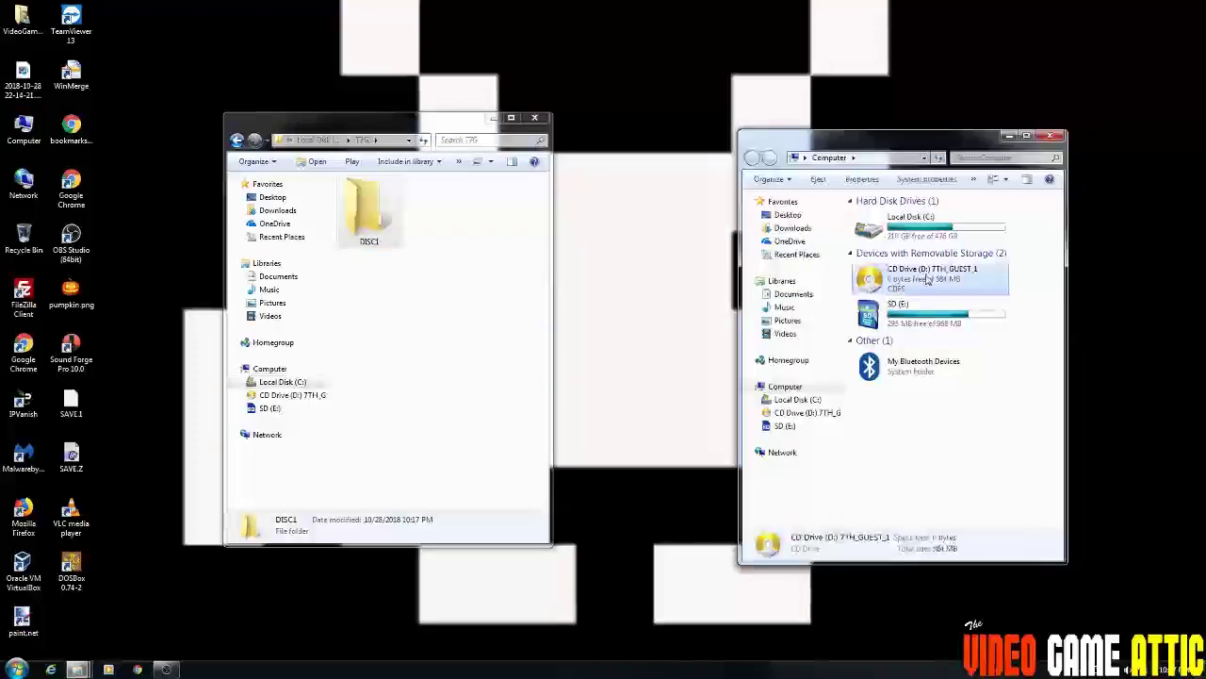
double_click(929, 278)
left_click_drag(945, 287, 368, 229)
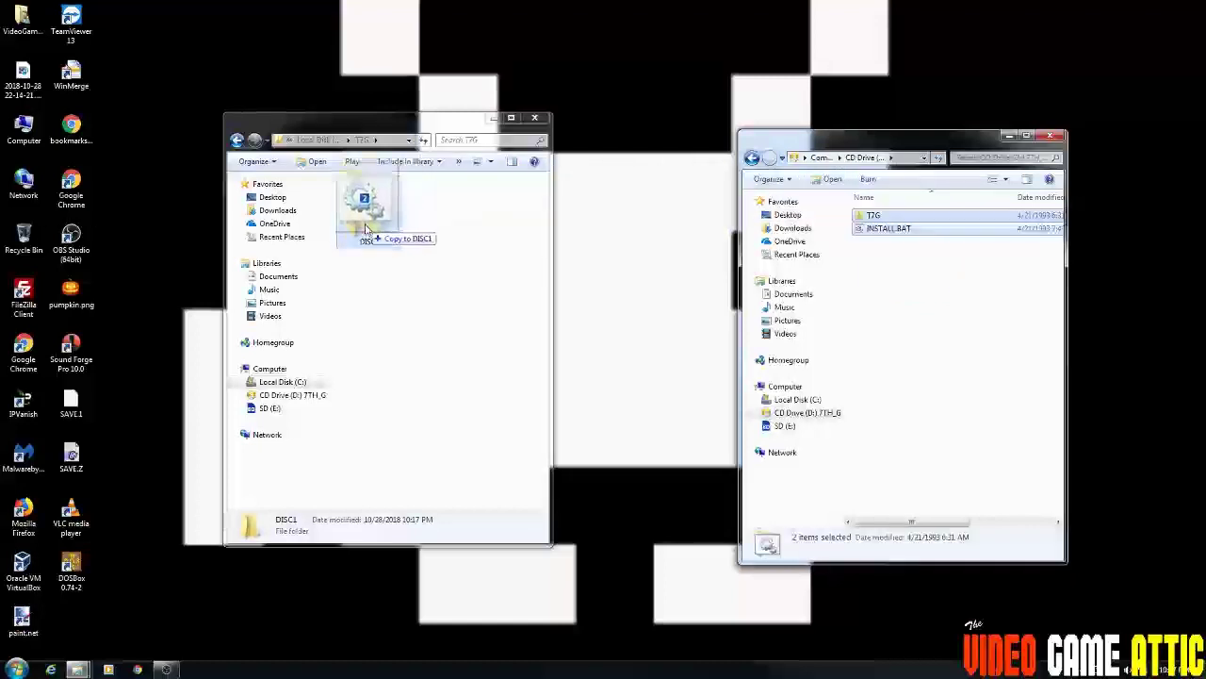
left_click_drag(368, 229, 367, 229)
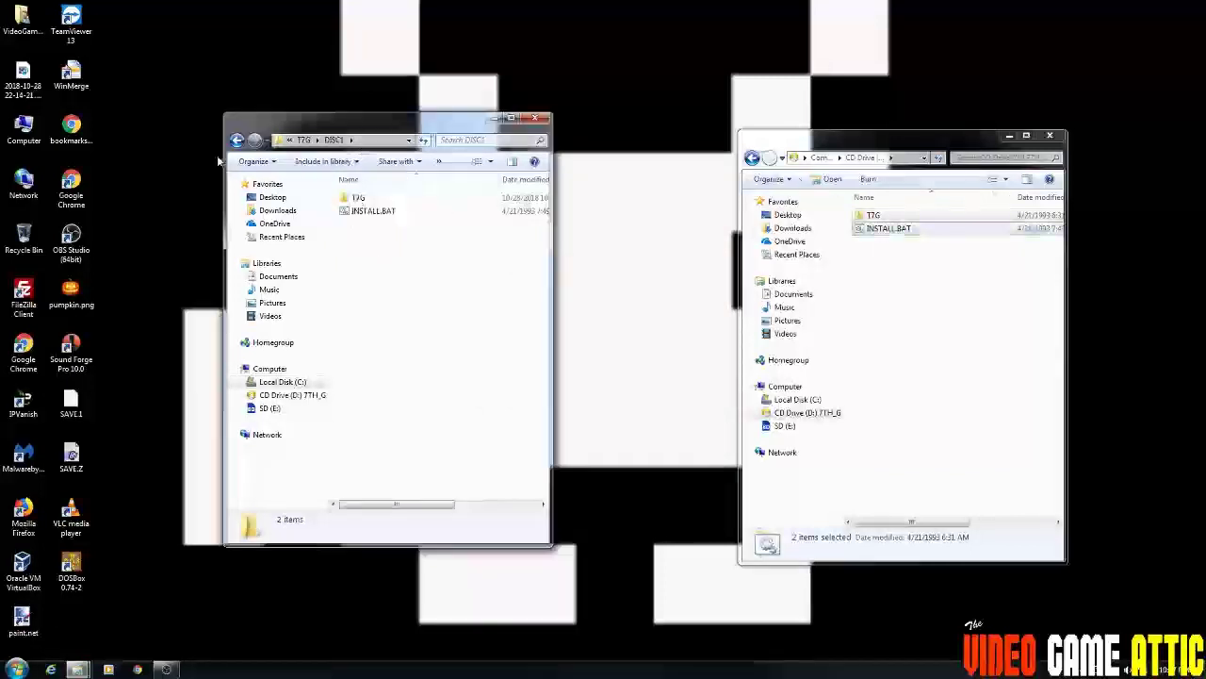
left_click(238, 140)
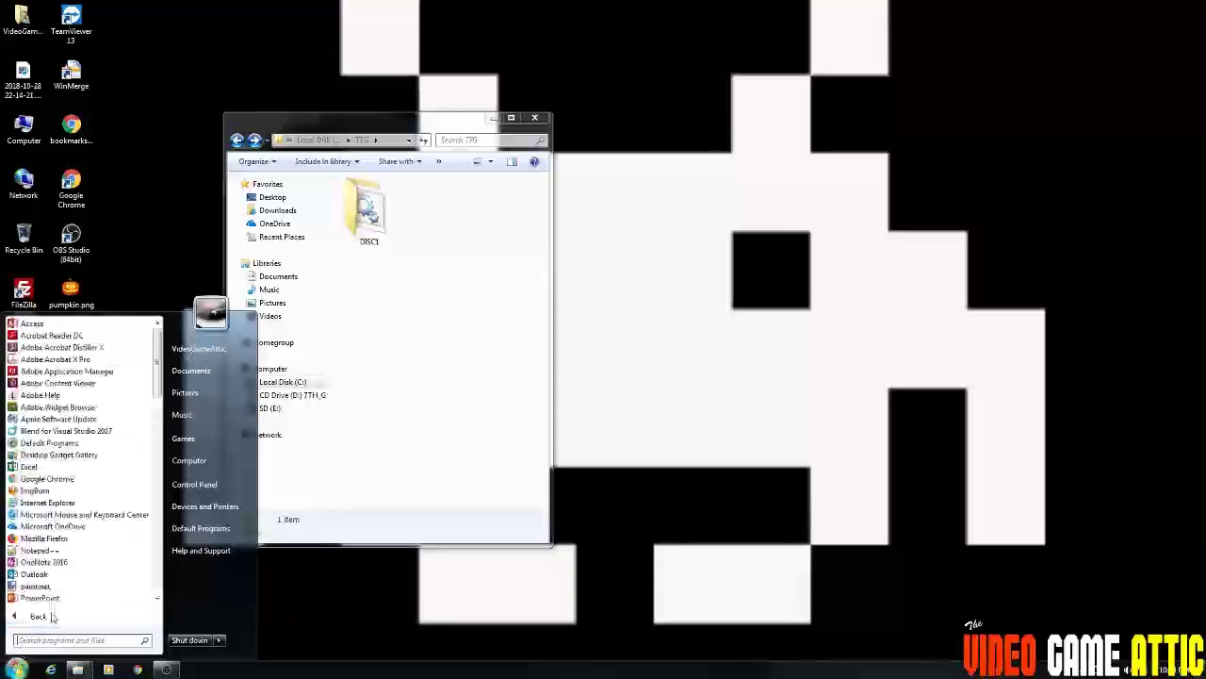
Open the DOSBox 0.74-2 Options configuration file and maximize its window.
scroll(60, 453, "down", 5)
scroll(64, 457, "down", 4)
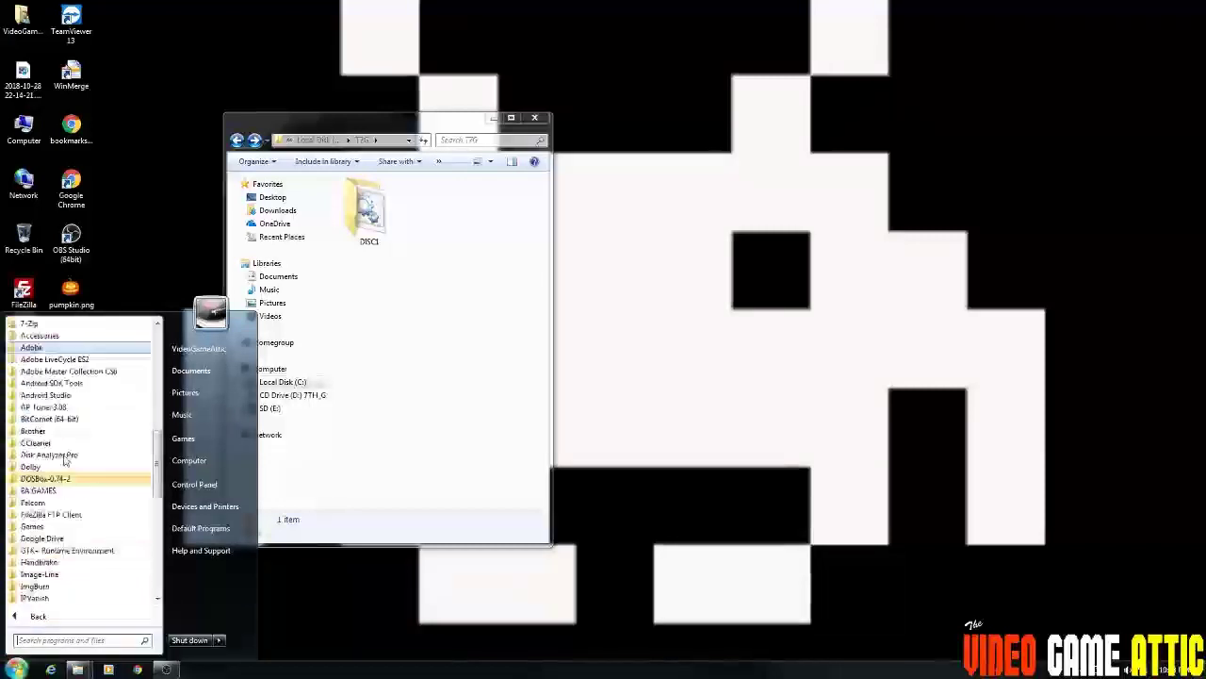
left_click(42, 477)
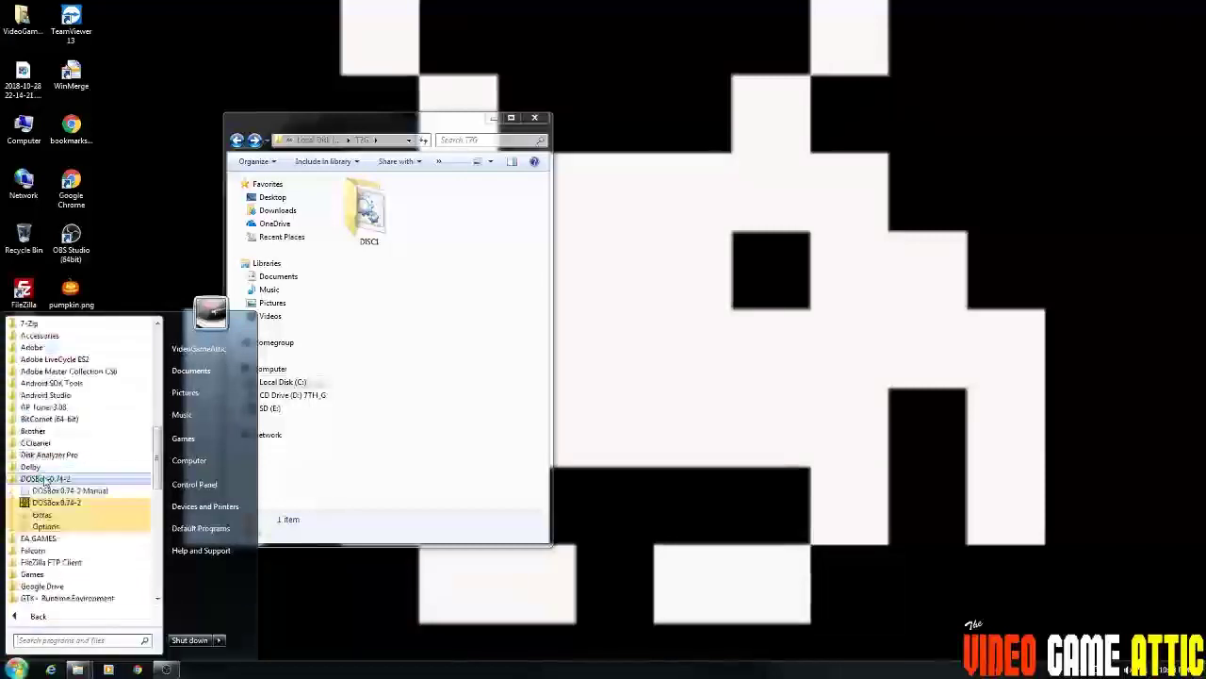
left_click(44, 527)
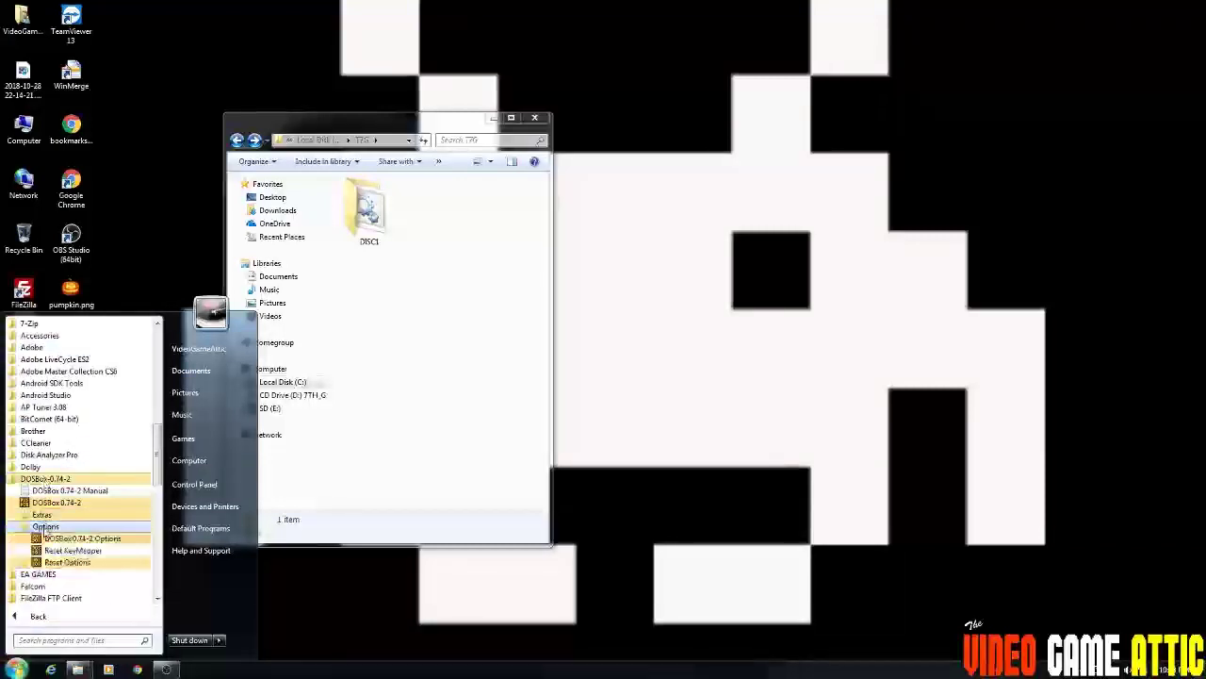
left_click(109, 539)
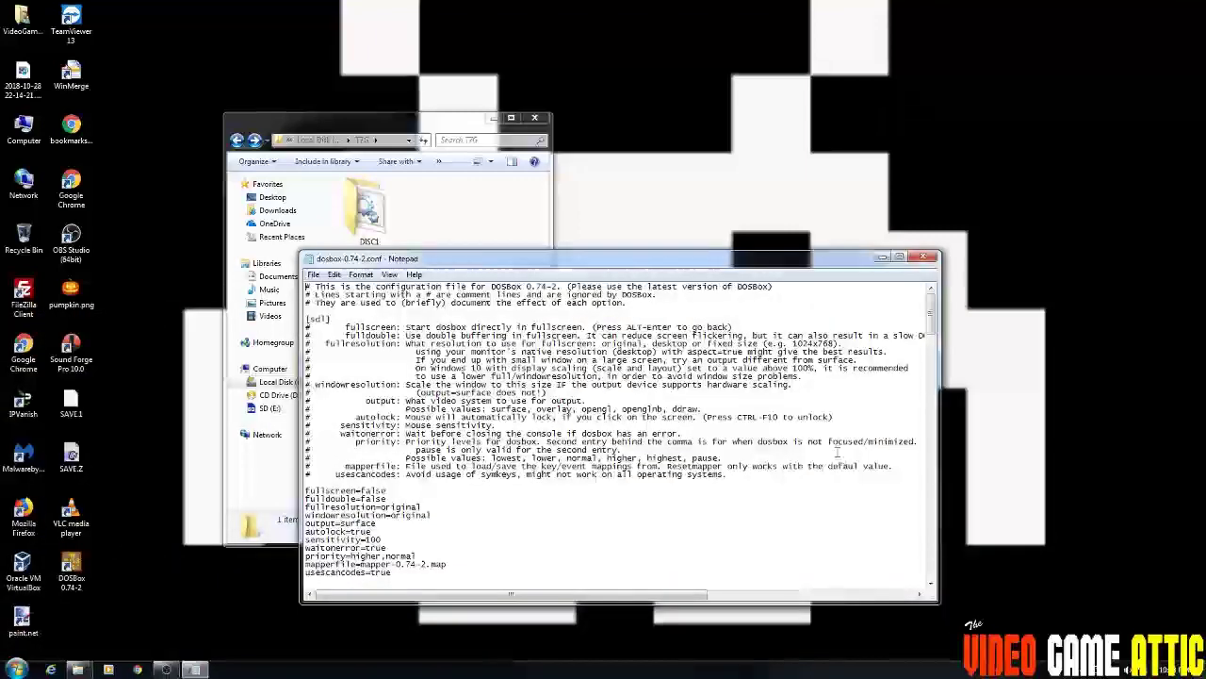
double_click(787, 266)
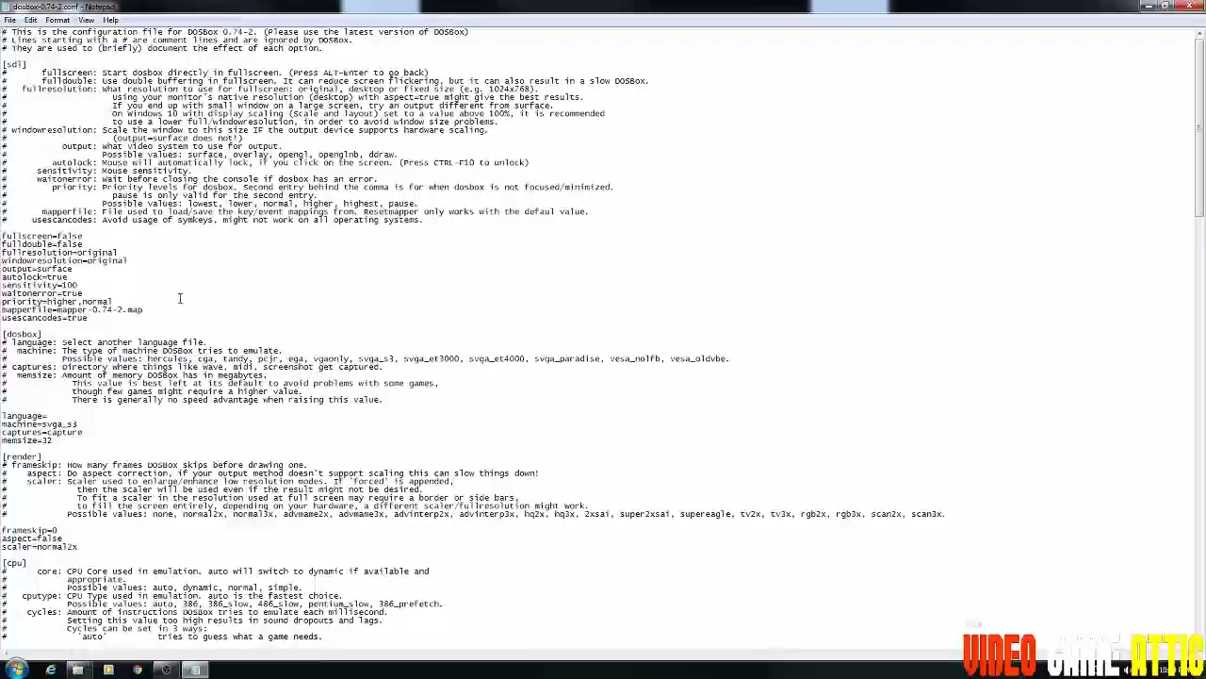
Set the cycles value in the [cpu] section to 10351 and save the configuration file.
scroll(180, 298, "down", 7)
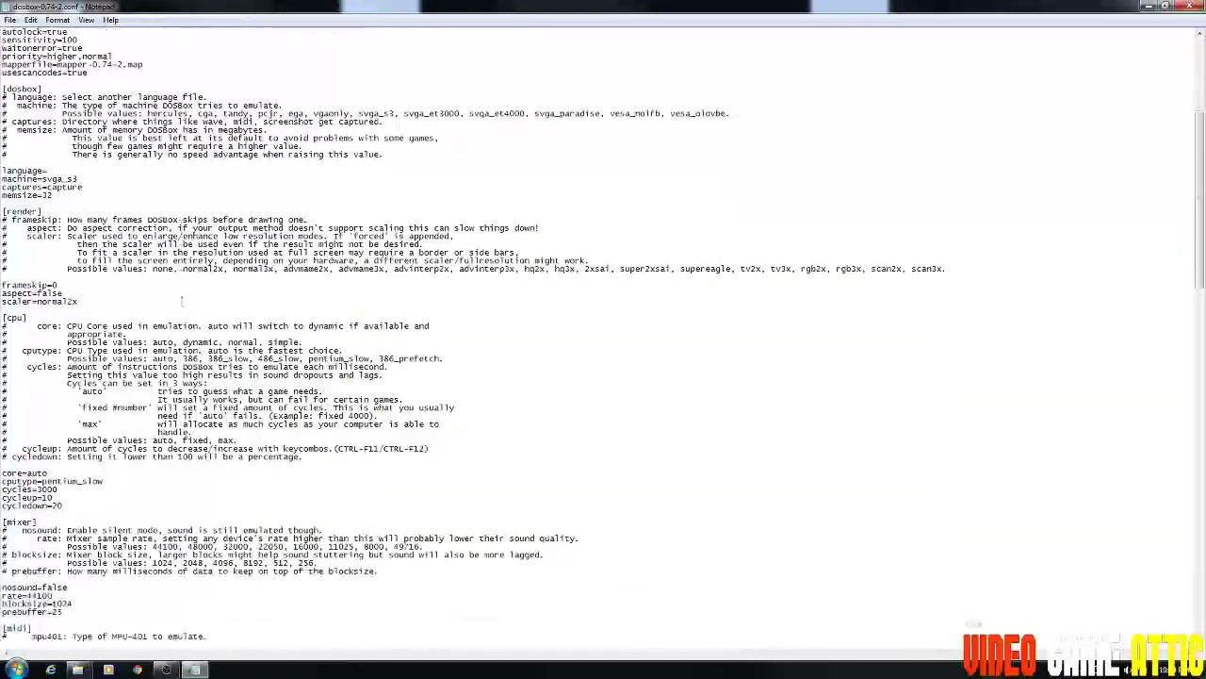
left_click(63, 489)
left_click_drag(60, 489, 37, 489)
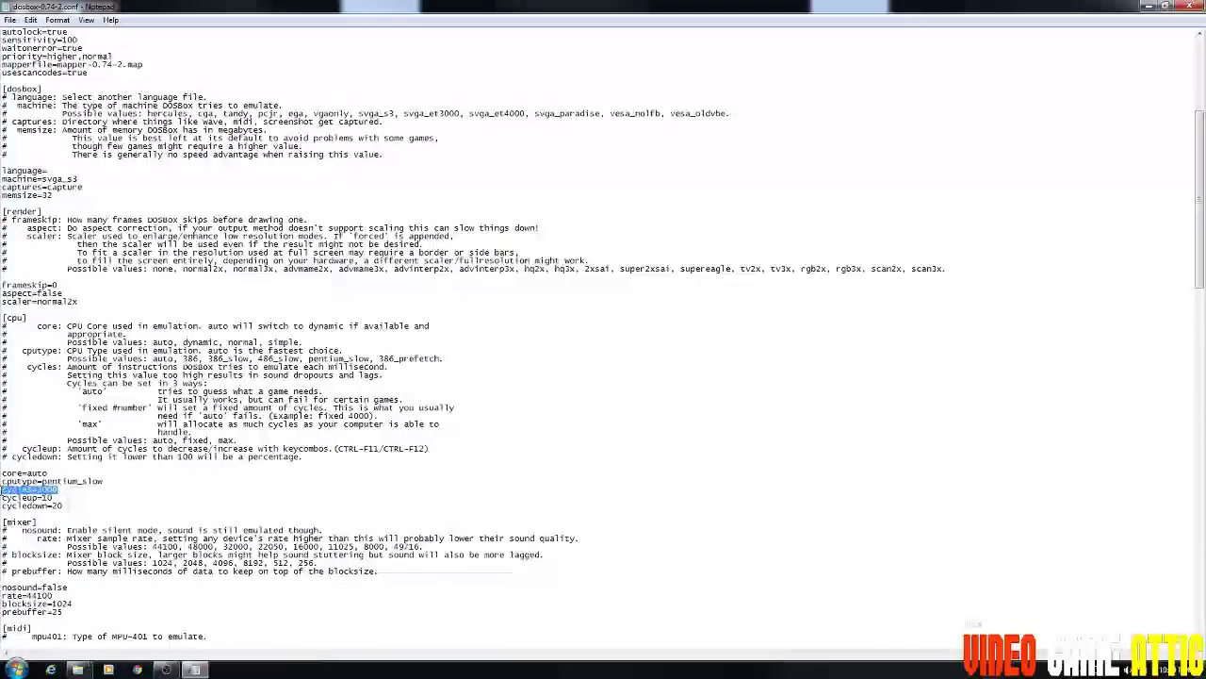
key("End")
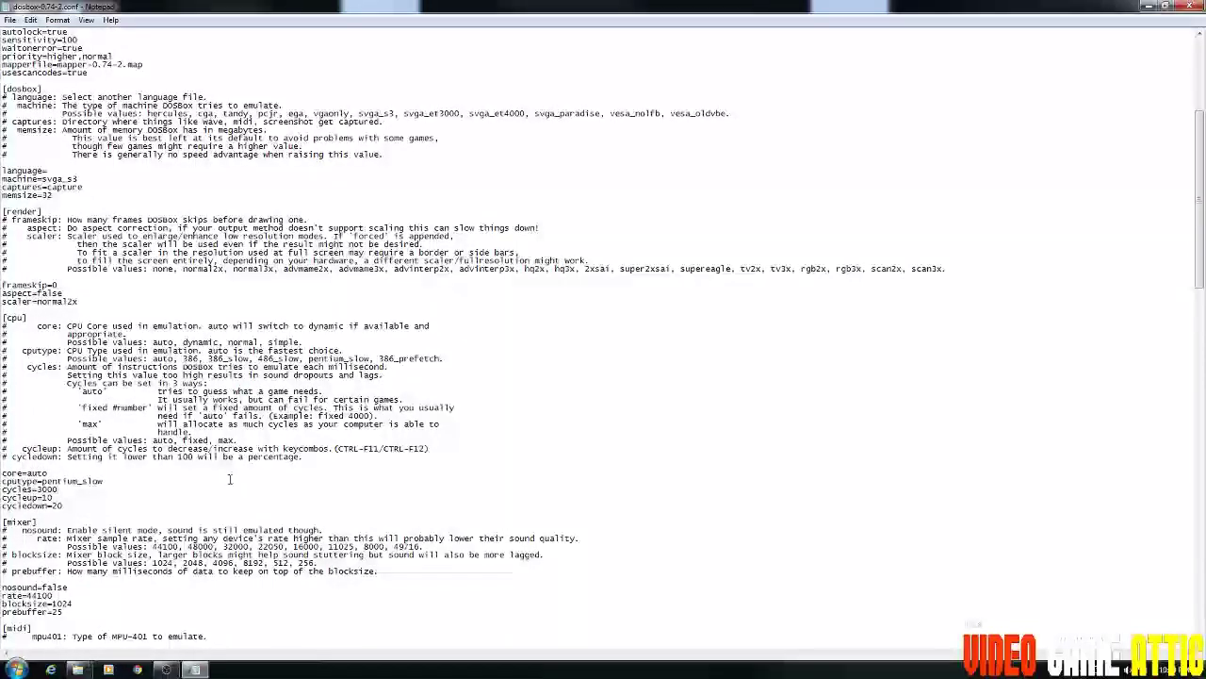
key("BackSpace")
key("BackSpace")
key("BackSpace")
key("BackSpace")
type("1")
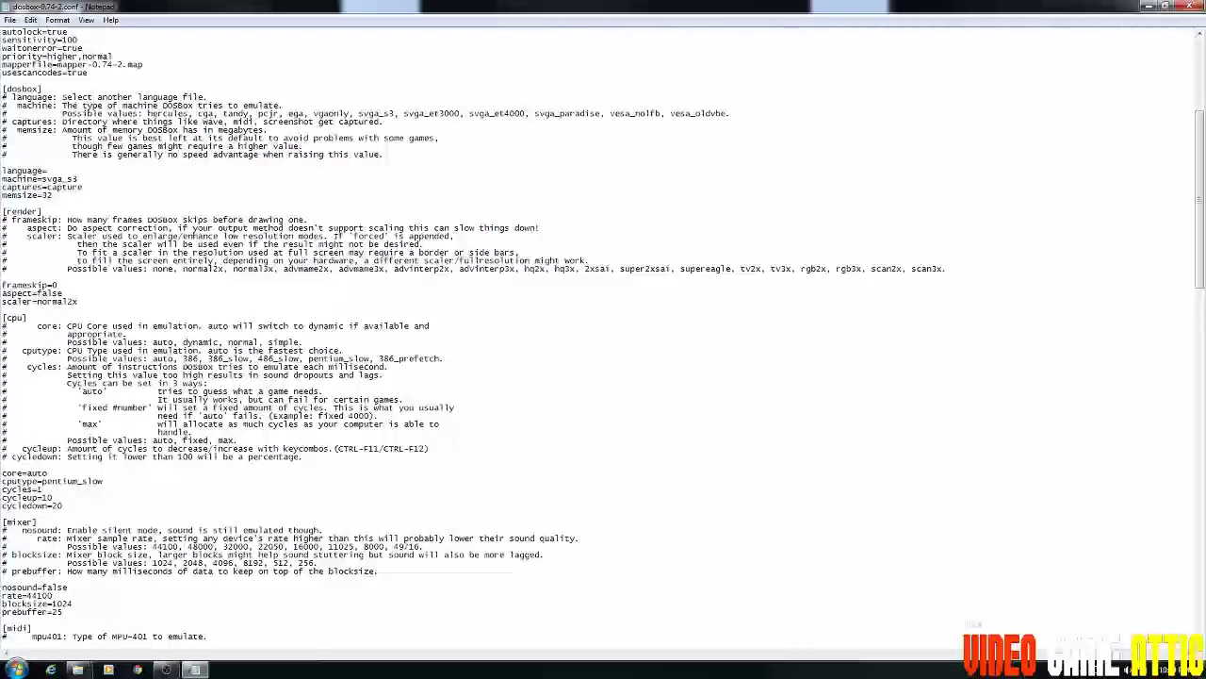
type("0331")
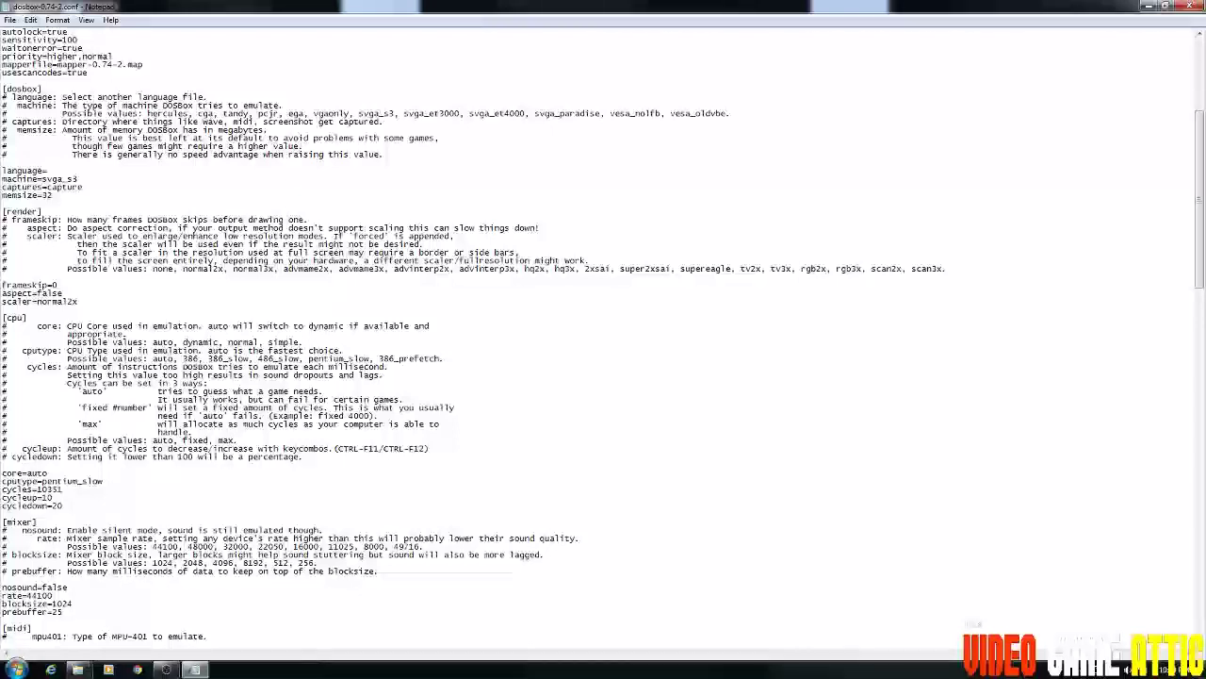
left_click(9, 20)
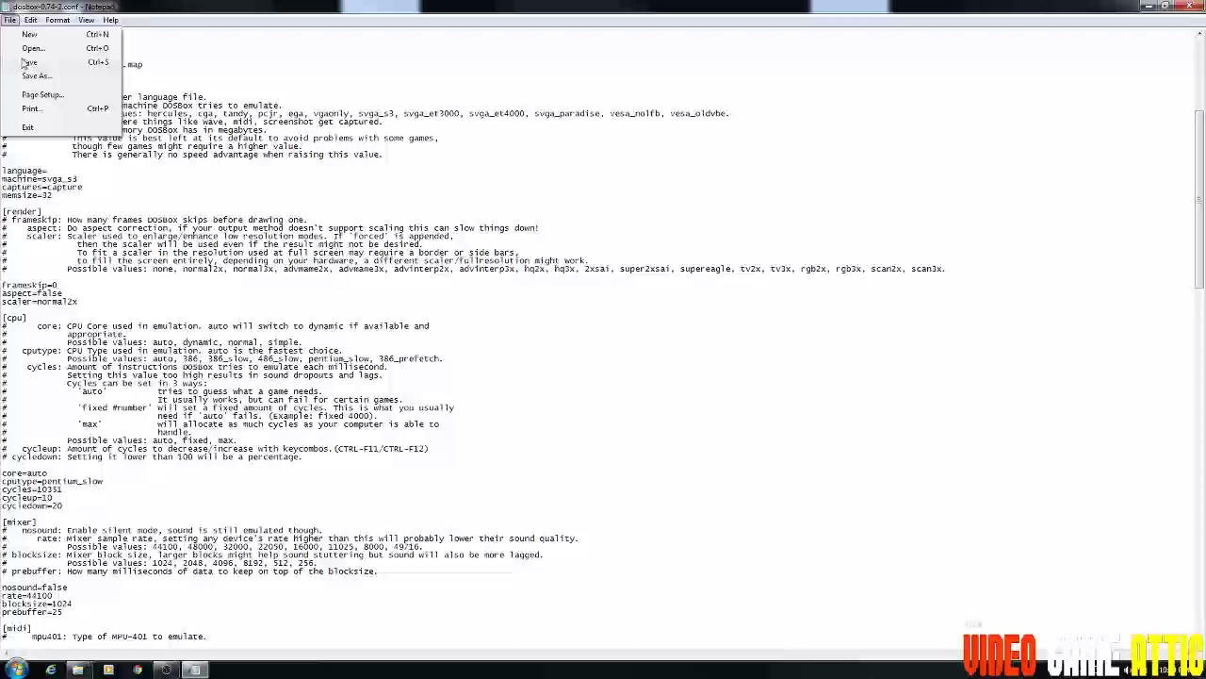
left_click(28, 62)
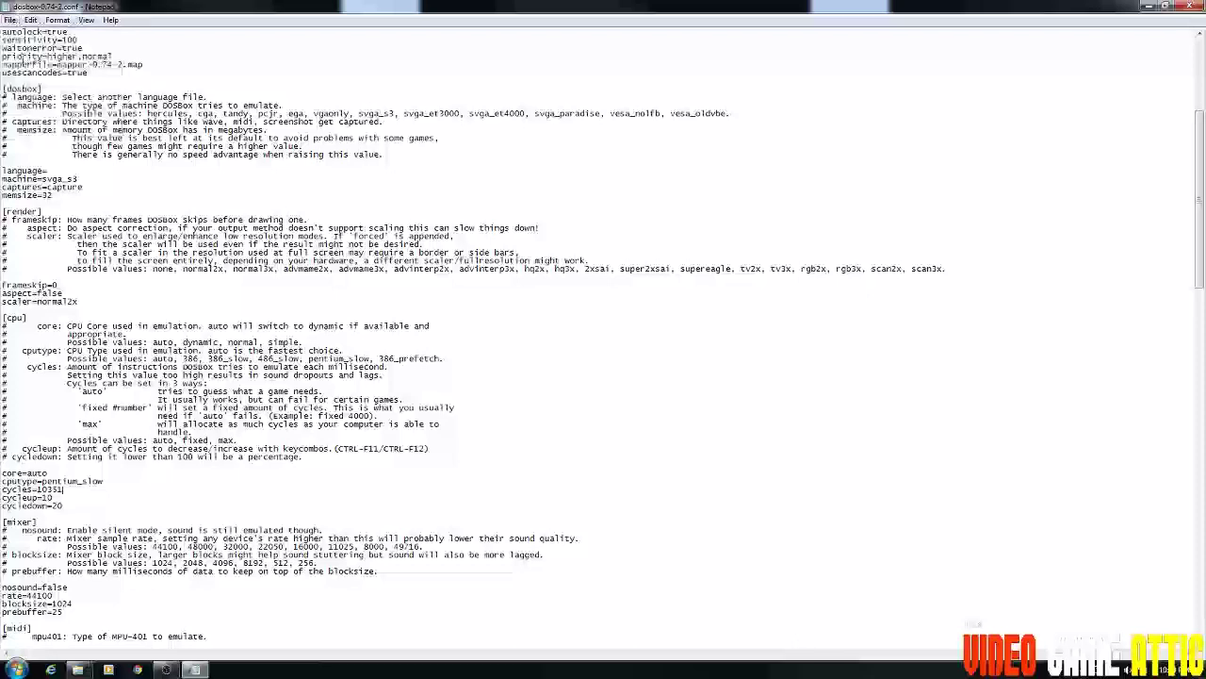
Save and close the configuration file, and in DOSBox mount c:\T7G\ as C: and d:\ as CD-ROM drive D:, then switch to D:.
left_click(8, 19)
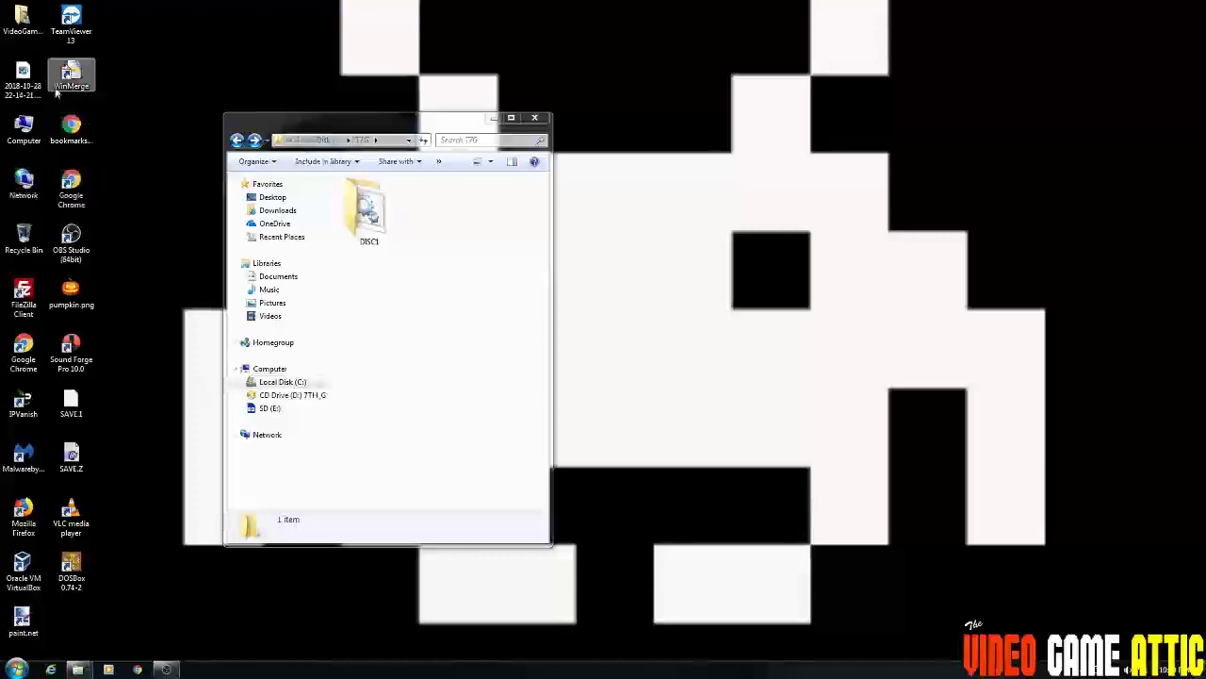
double_click(71, 566)
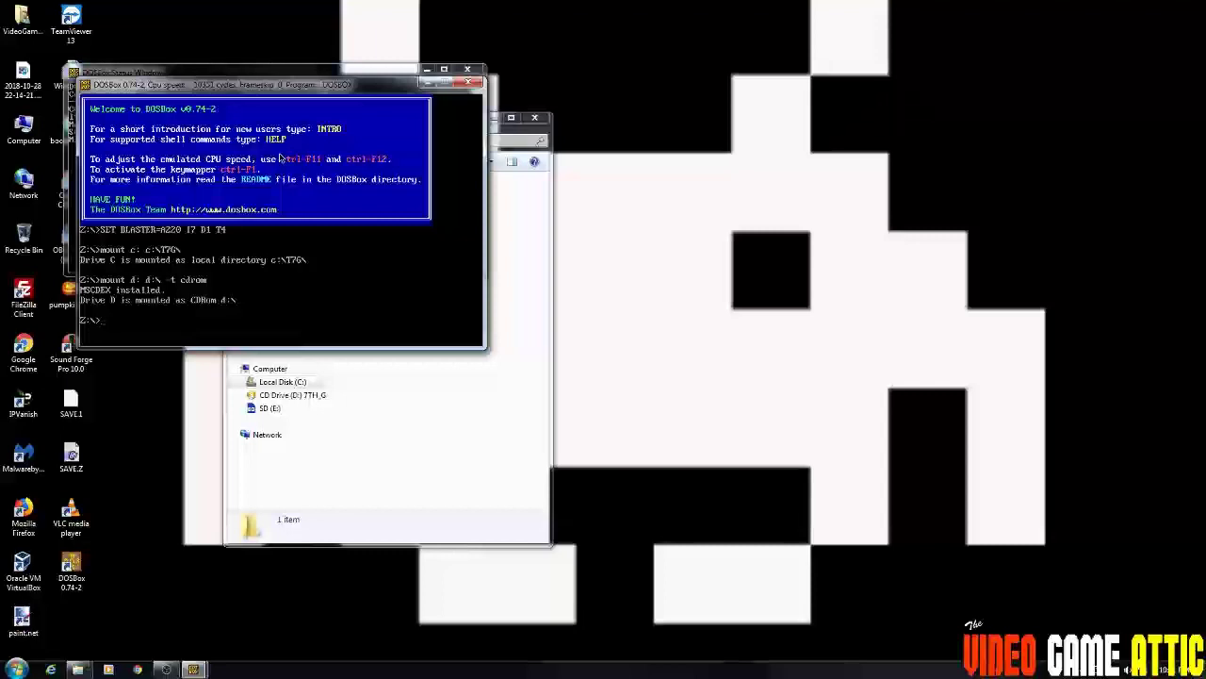
type("d:")
key("Return")
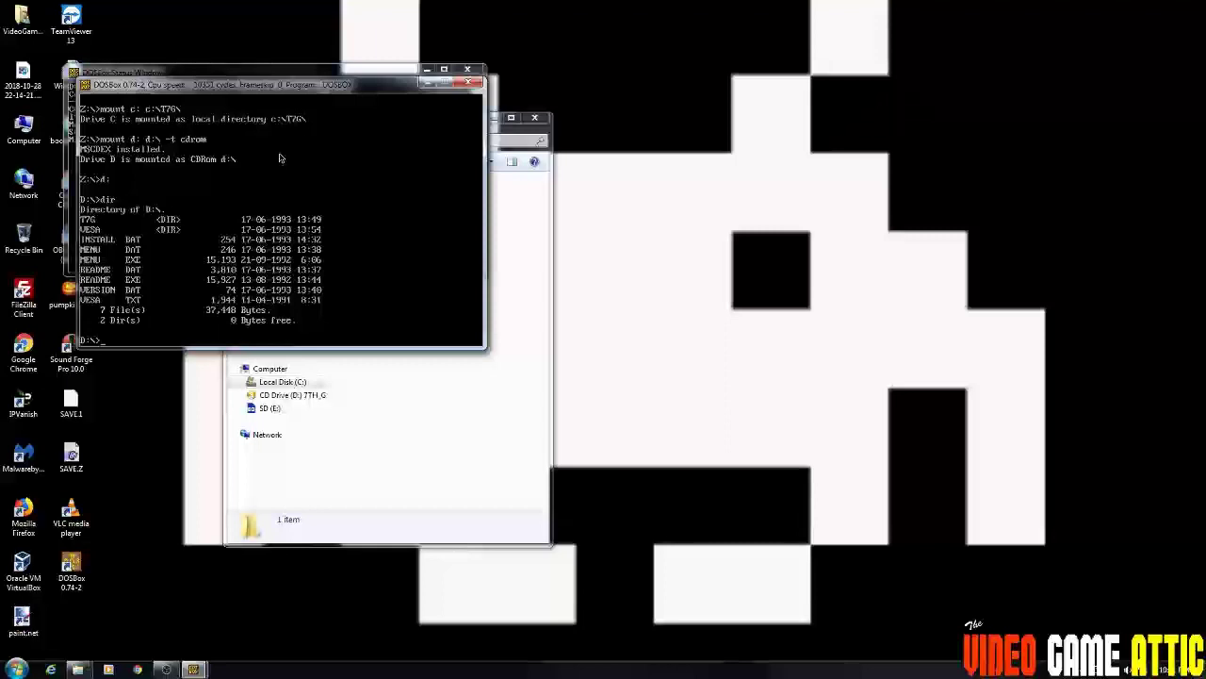
Run install from the game CD on D: and start the hard disk installation of The 7th Guest.
type("stall")
key("Return")
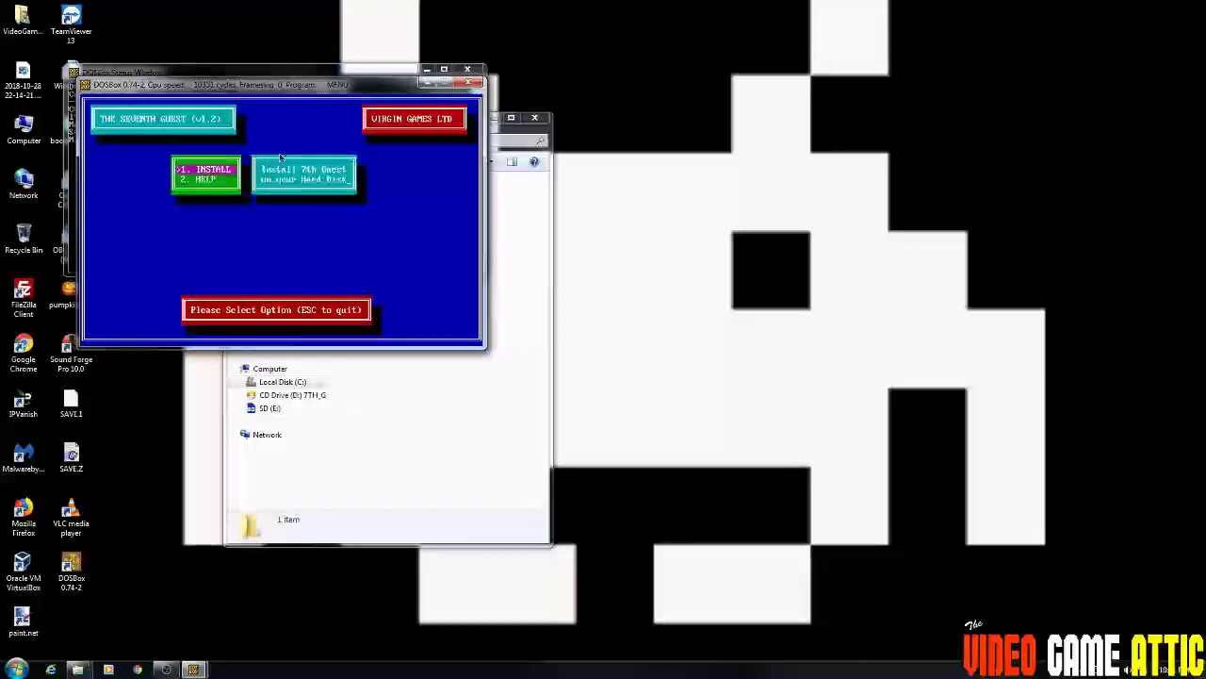
key("Return")
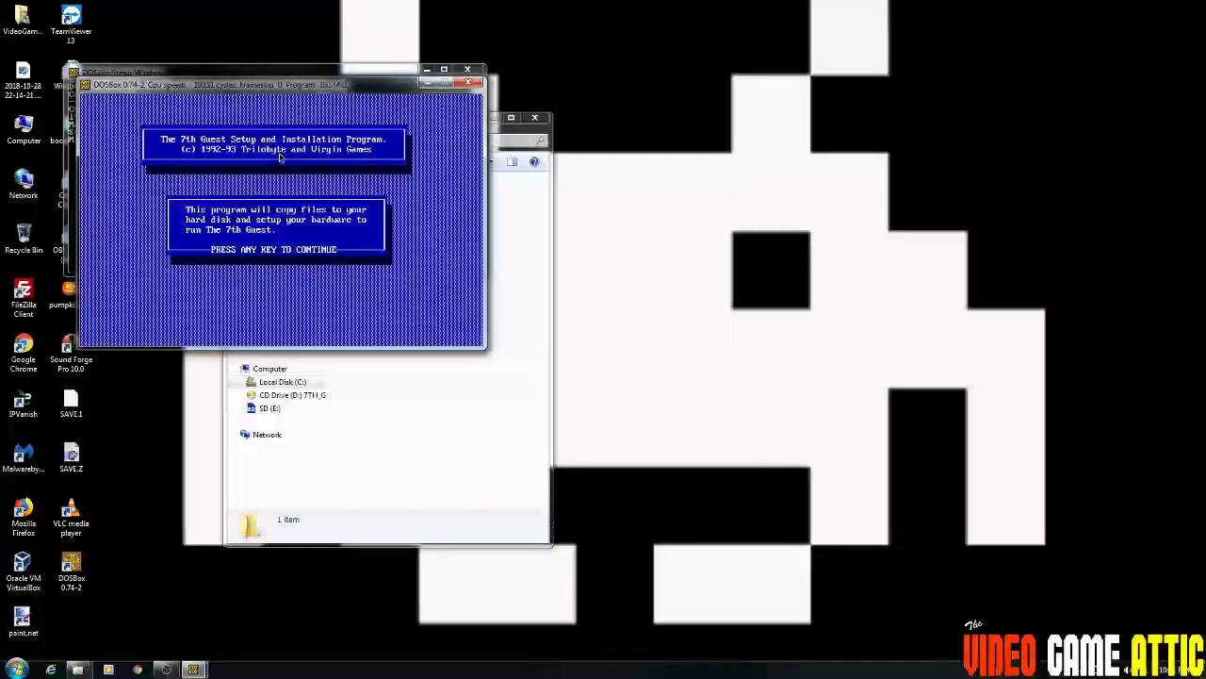
key("Return")
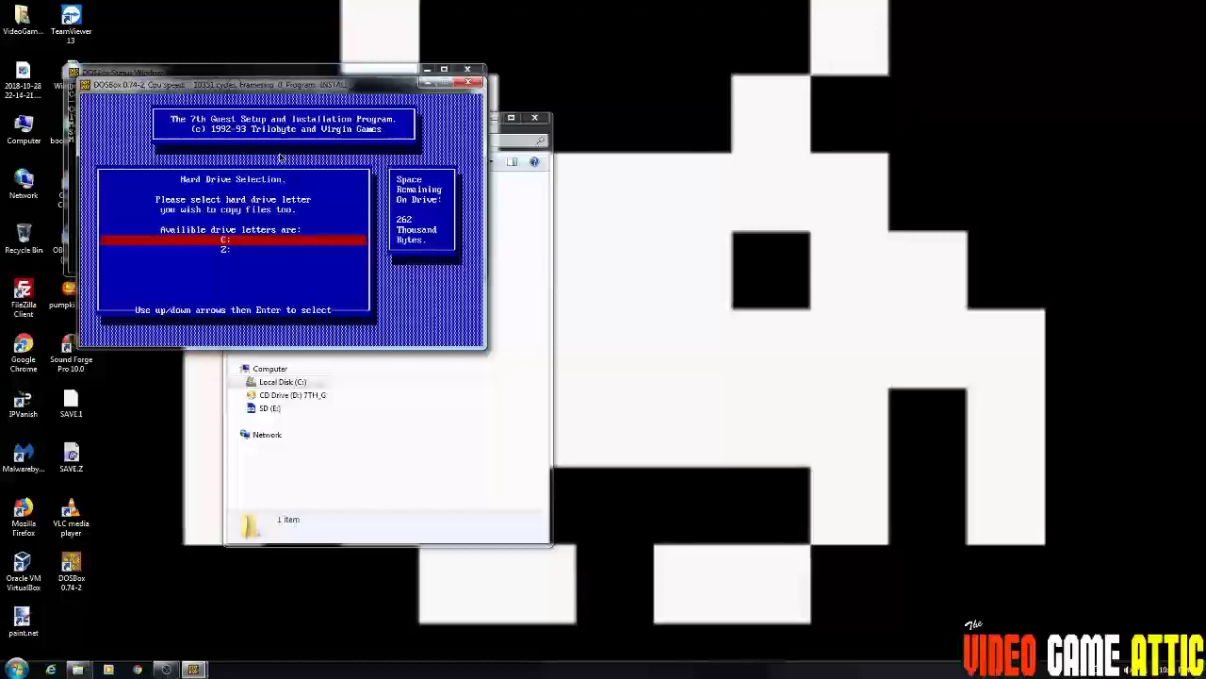
Install to the default directory on drive C: with SVGA video, and accept SoundBlasterPro2 for music and speech.
key("Return")
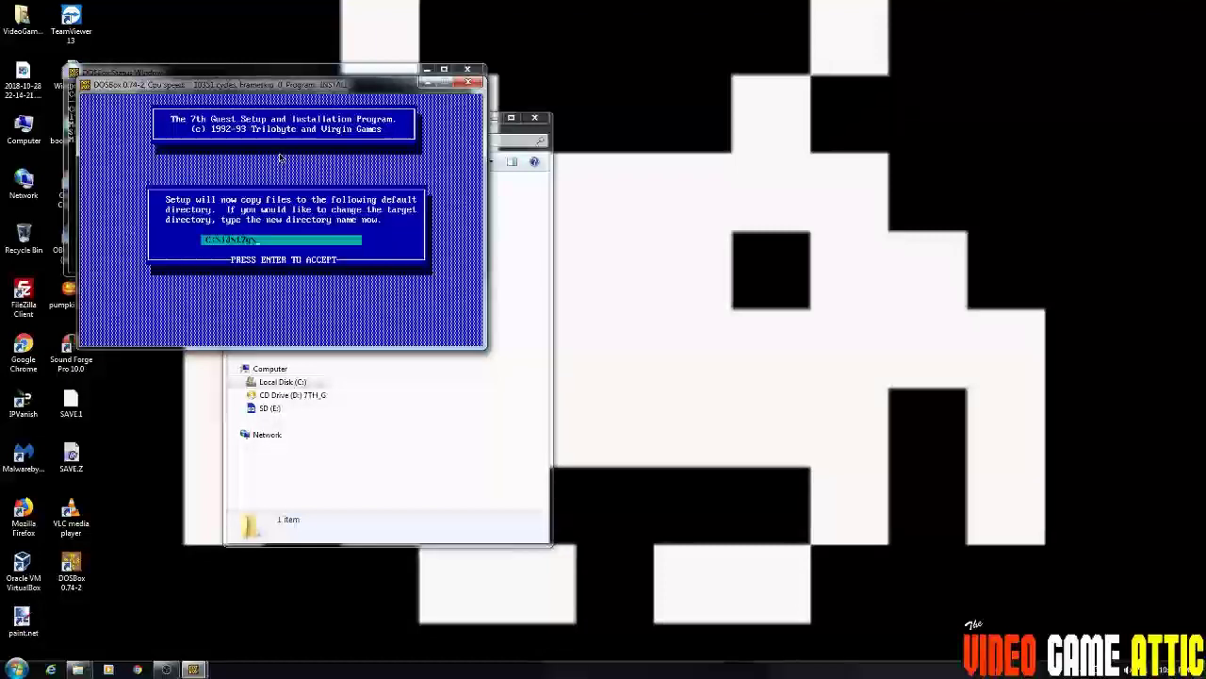
key("Return")
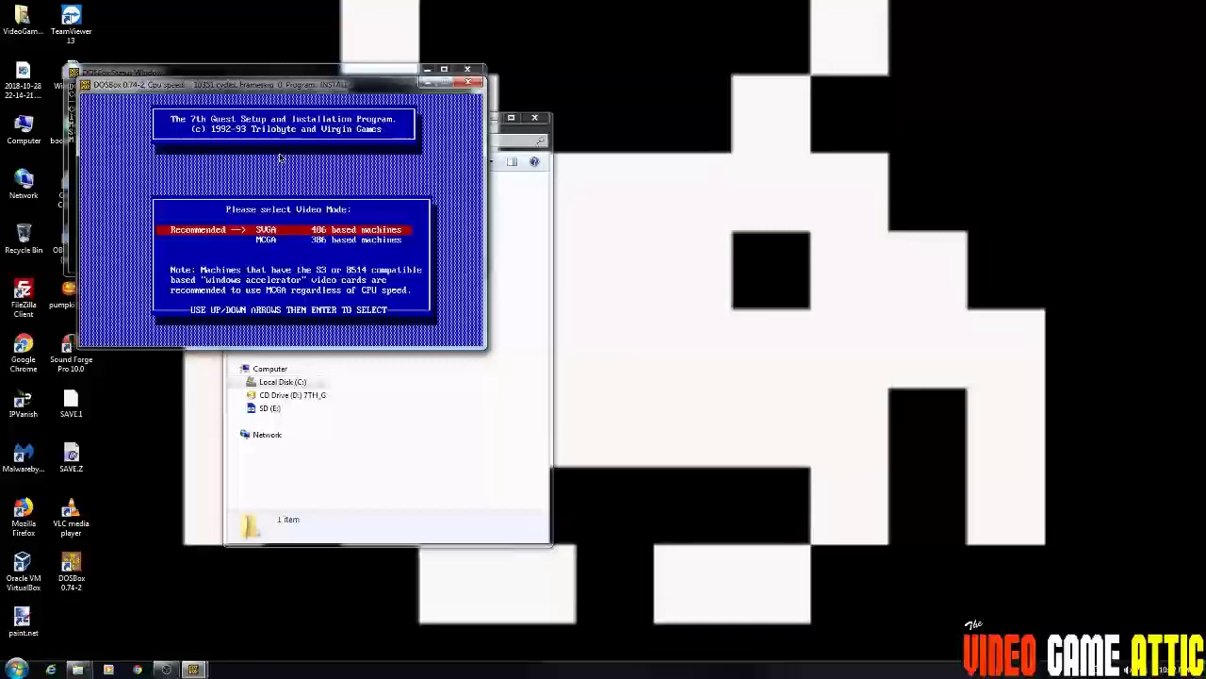
key("Return")
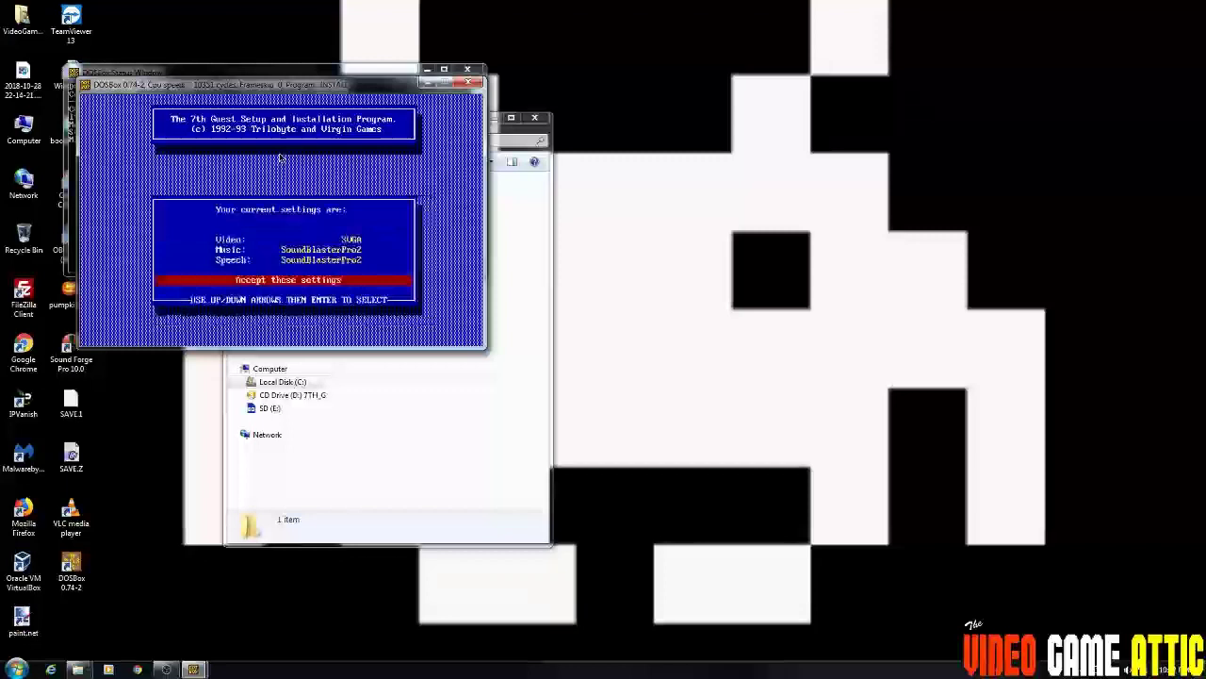
key("Return")
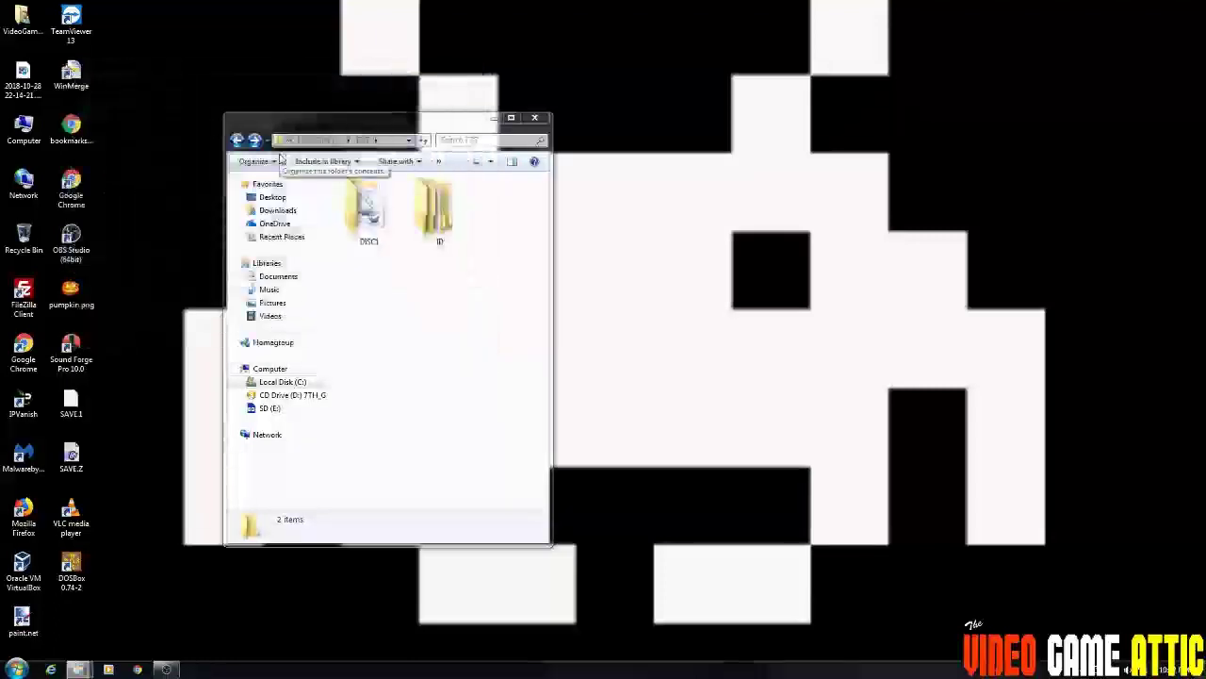
Create a text document in the T7G folder and make sure hiding extensions for known file types is disabled.
left_click(433, 207)
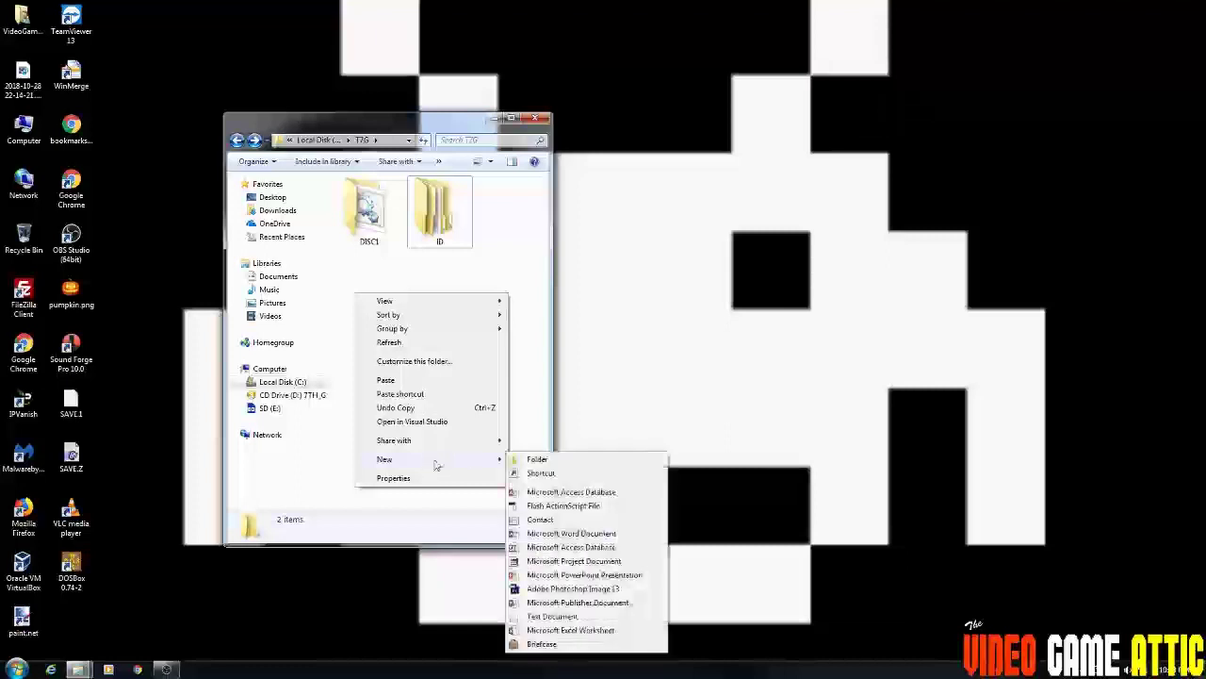
left_click(561, 617)
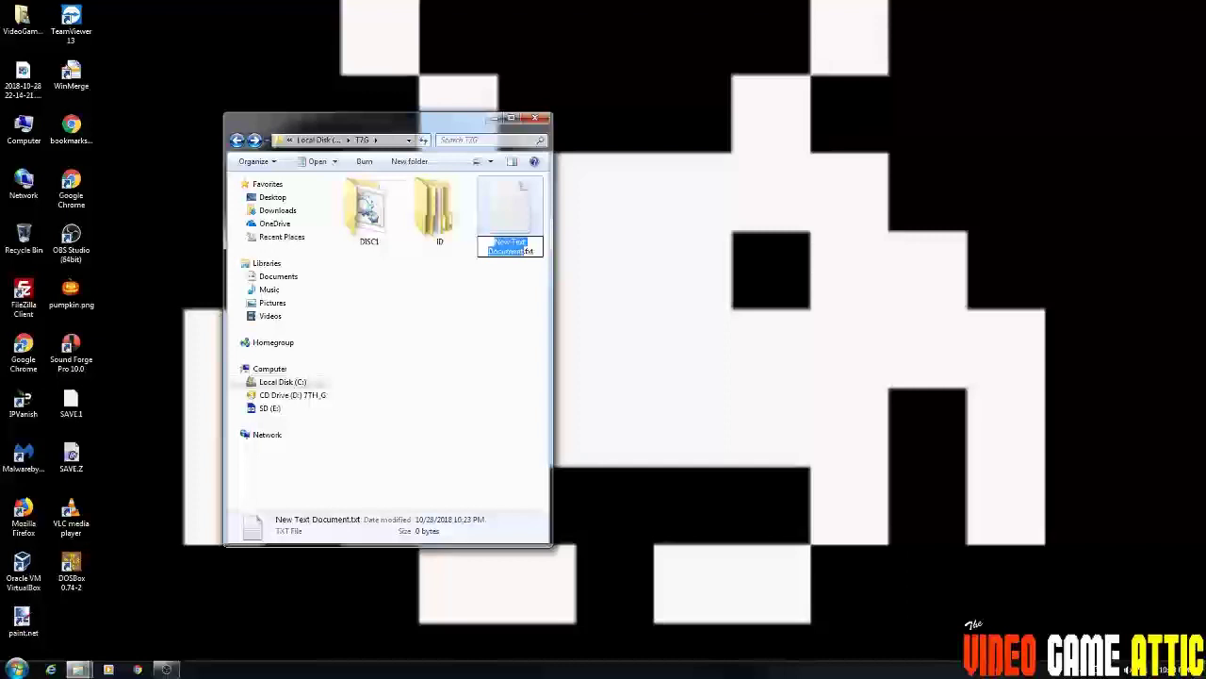
left_click(265, 163)
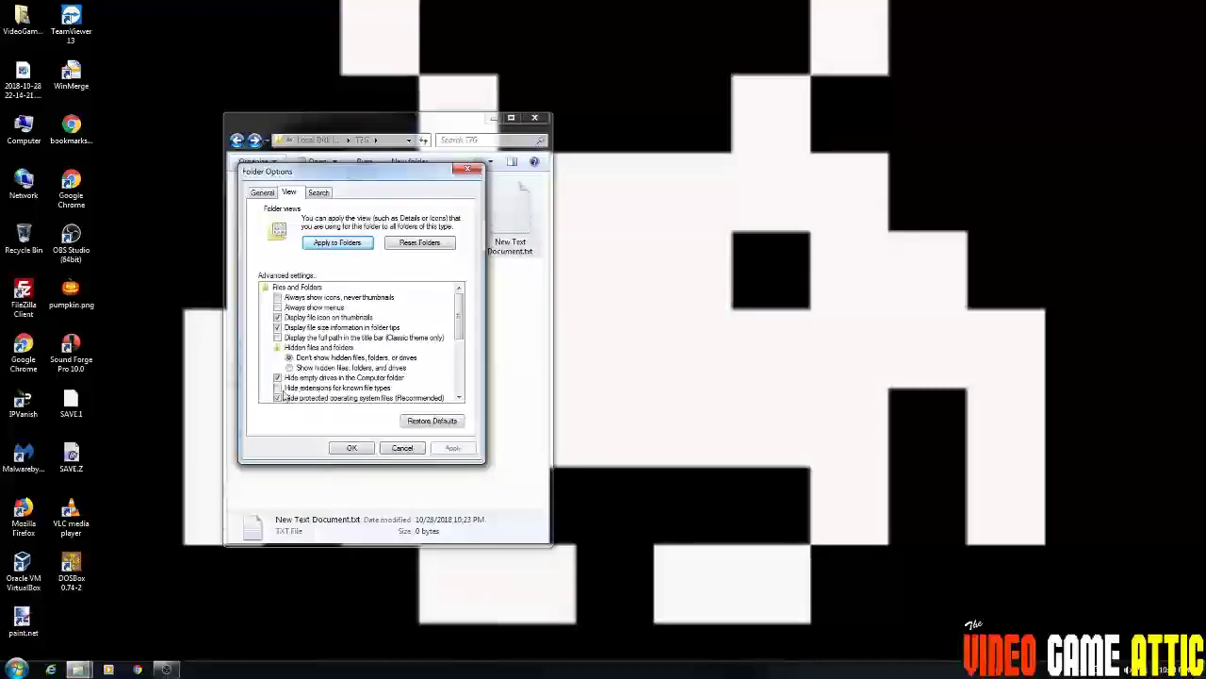
left_click(349, 449)
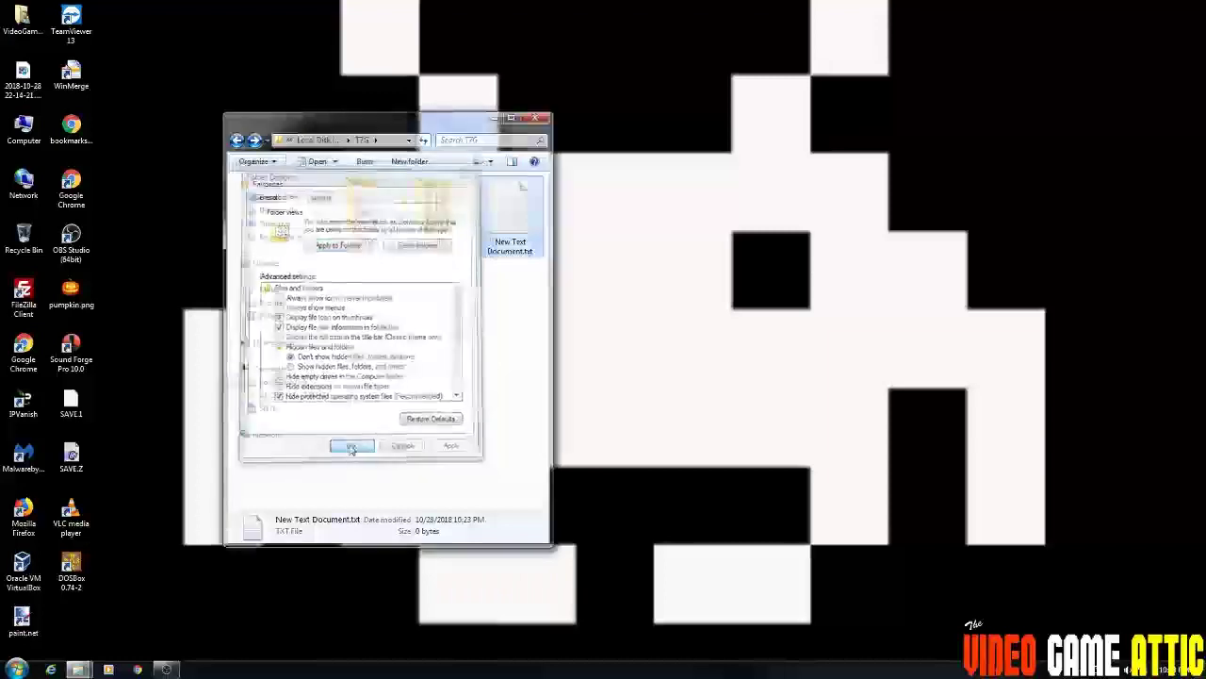
Rename the new text document, including its extension, as T7GWIN.BAT.
left_click(508, 231)
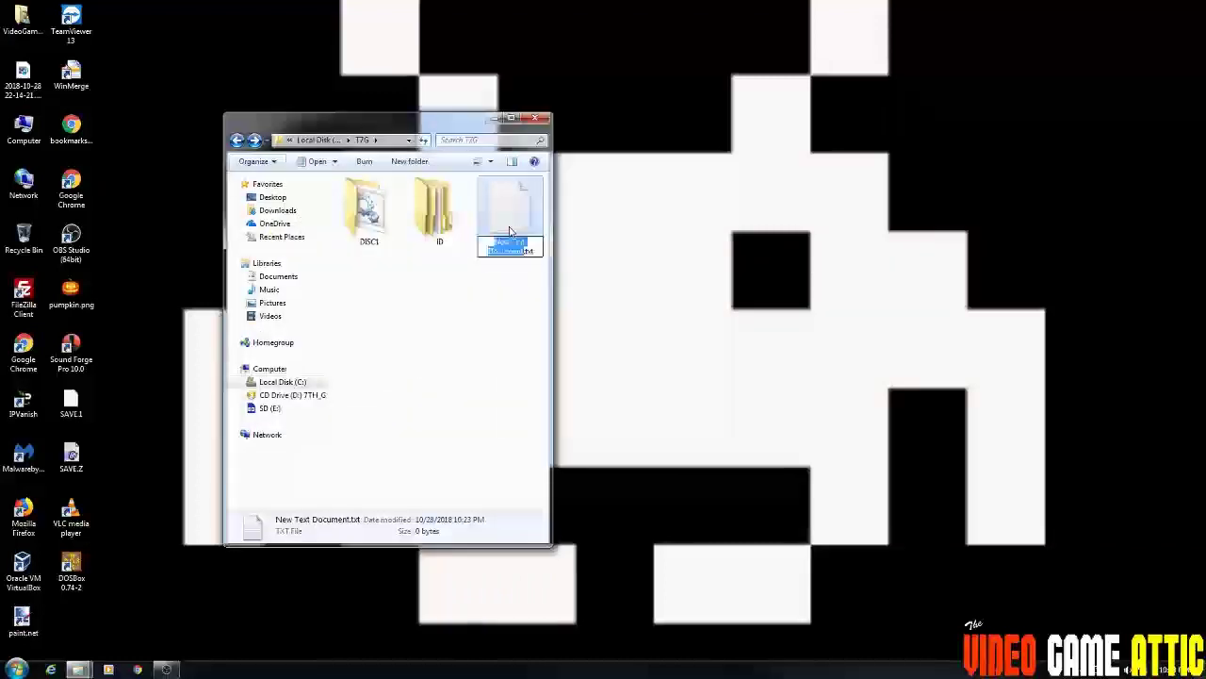
key("ctrl+a")
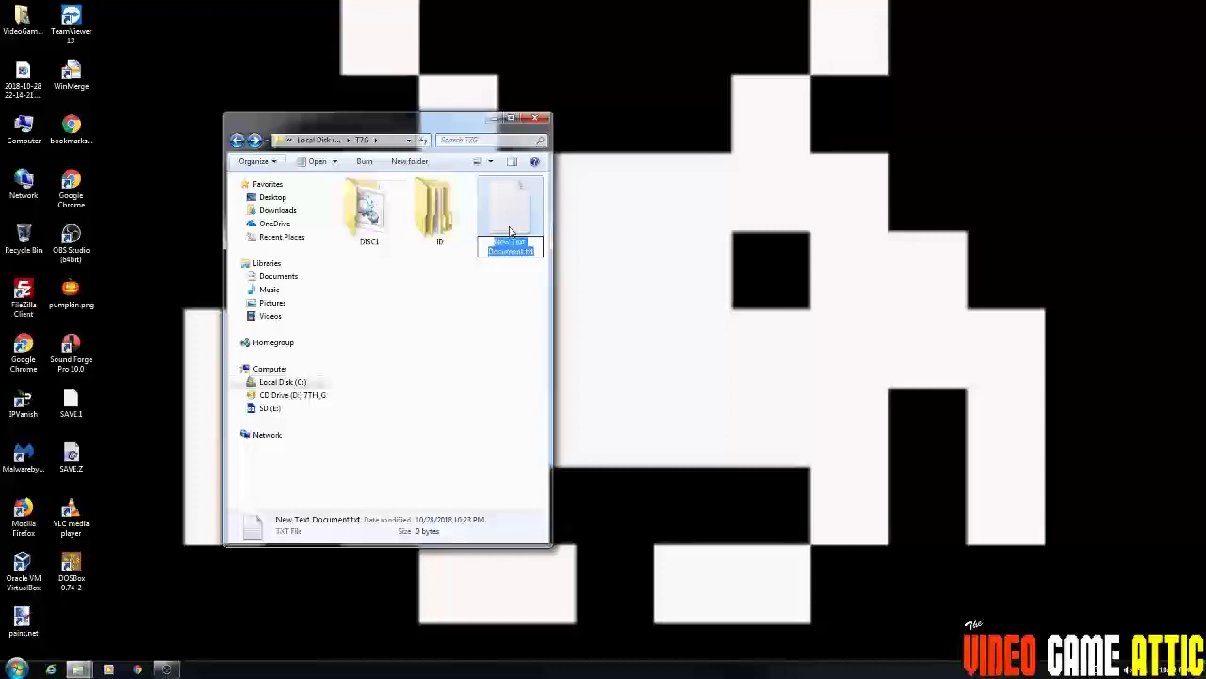
type("T7GWIN")
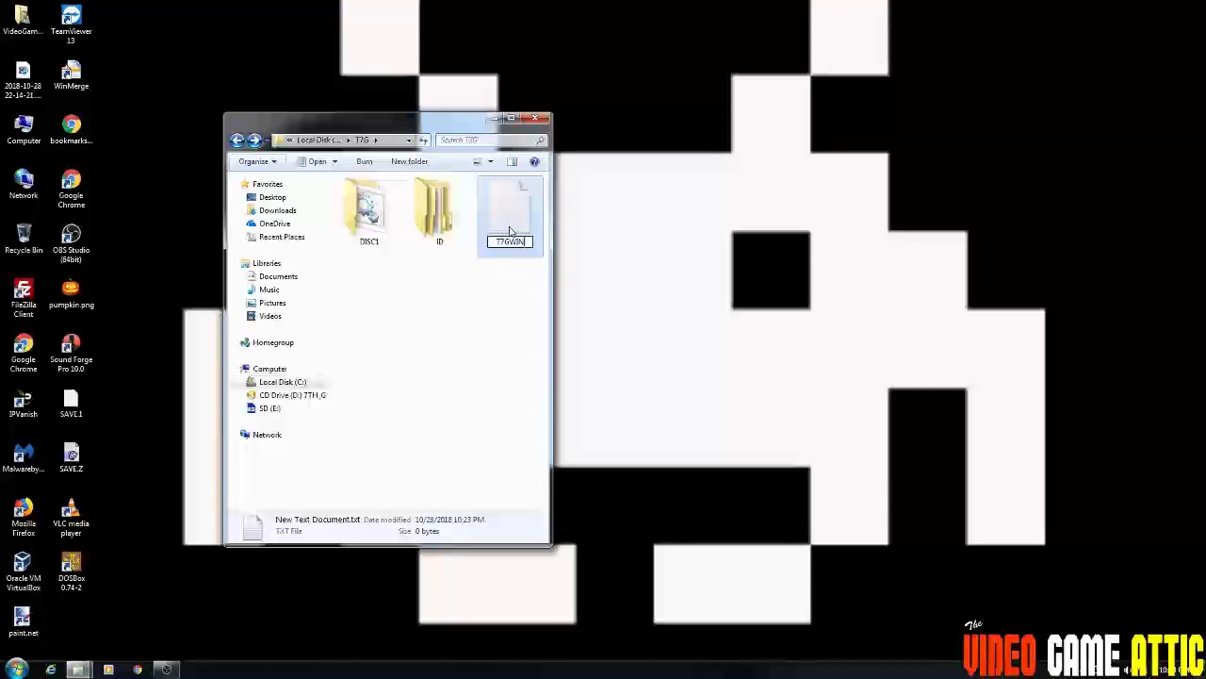
type(".BAT")
key("Return")
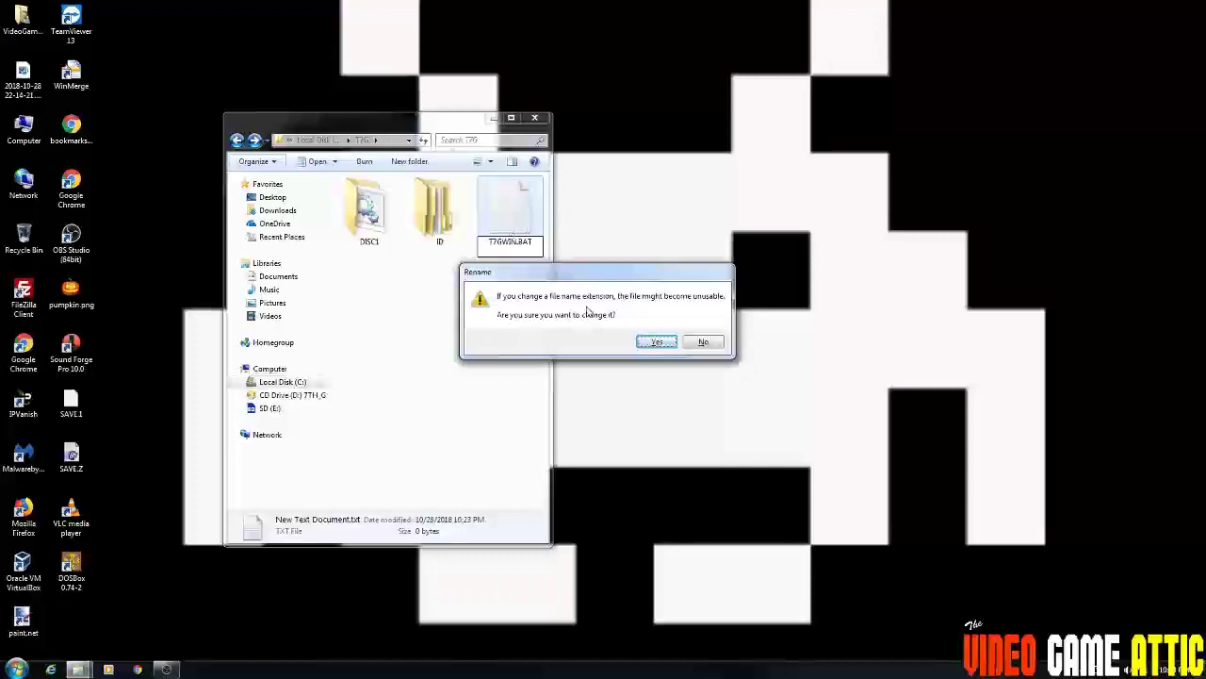
left_click(651, 342)
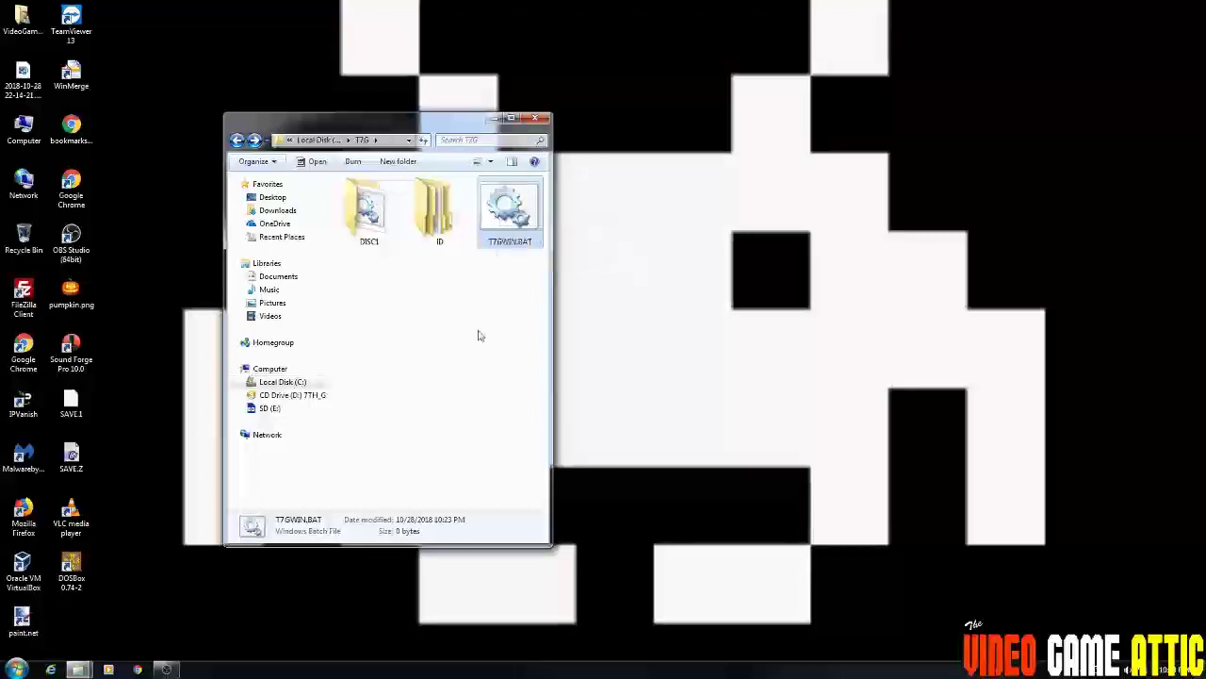
right_click(504, 222)
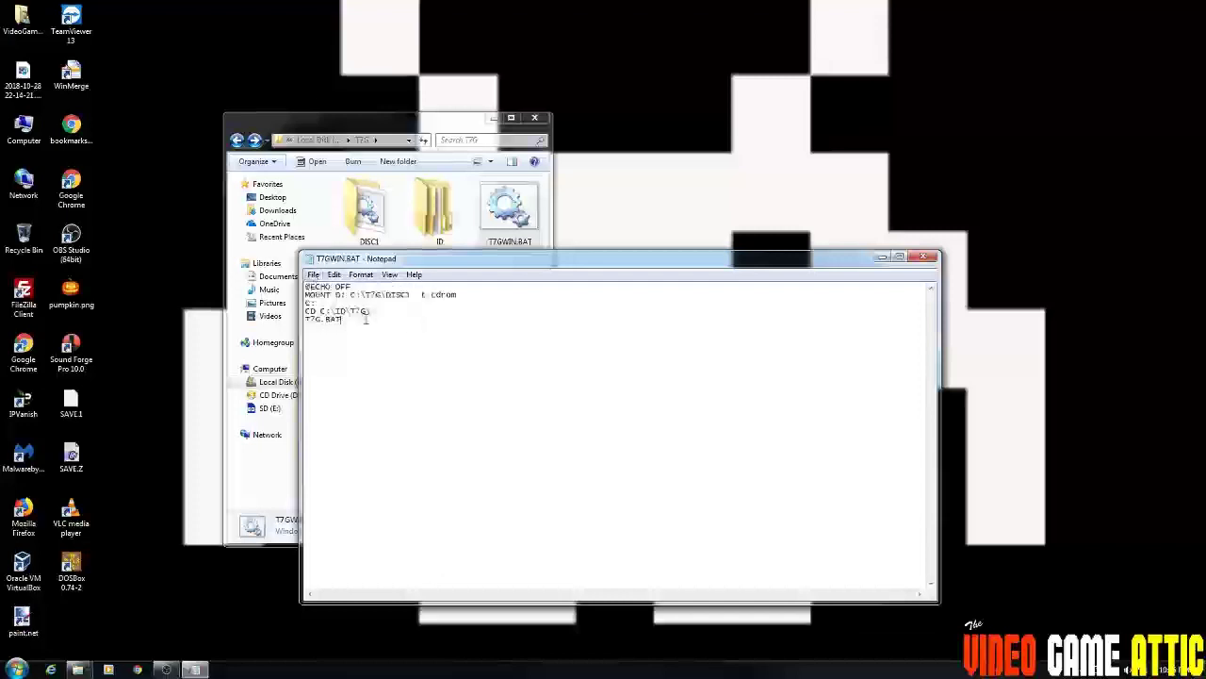
left_click(925, 257)
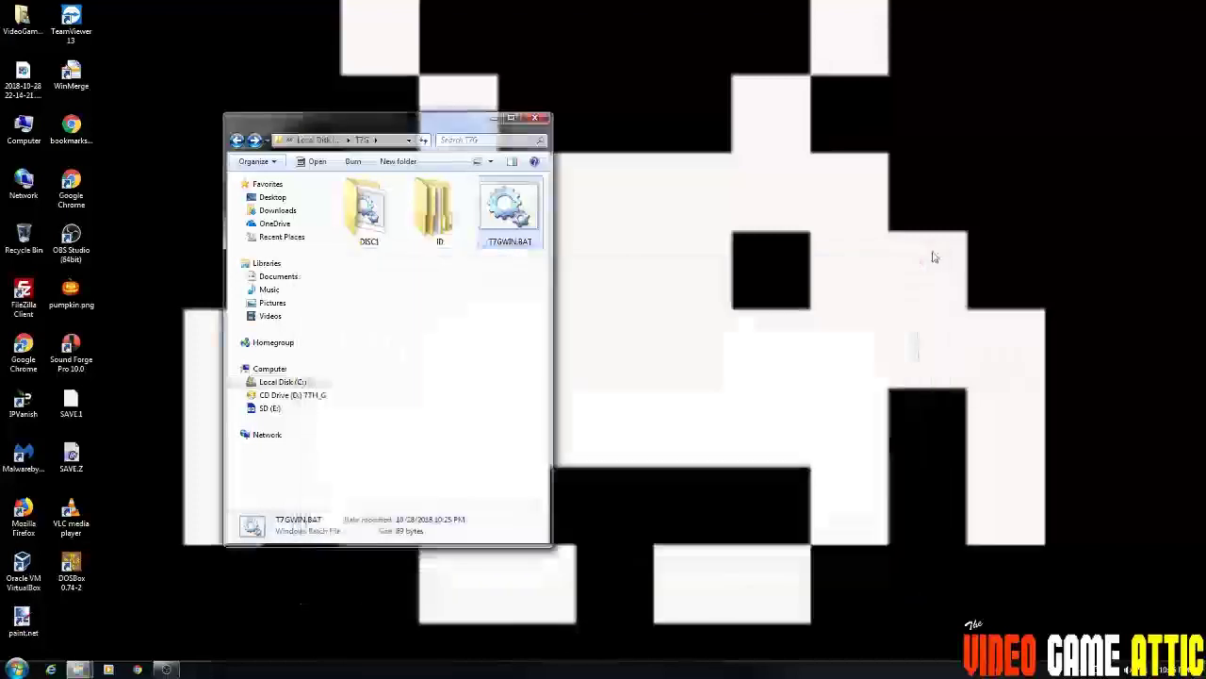
left_click_drag(528, 545, 588, 378)
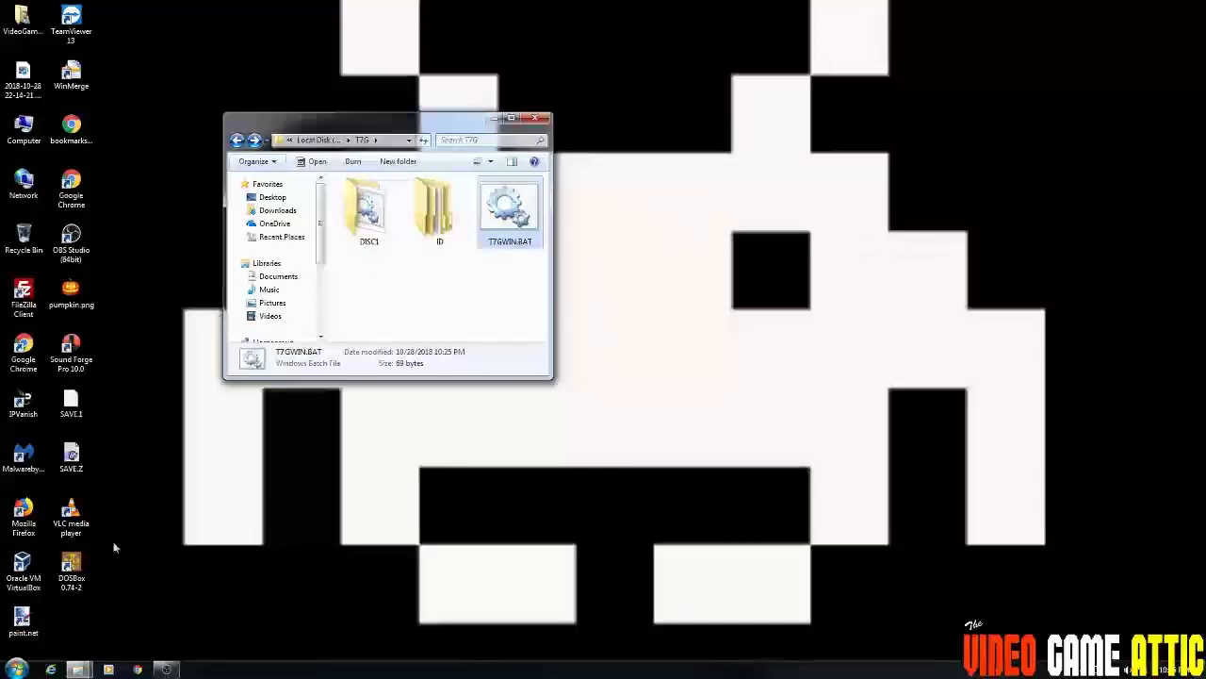
Duplicate the DOSBox 0.74-2 shortcut on the desktop by copying and pasting it.
left_click(79, 564)
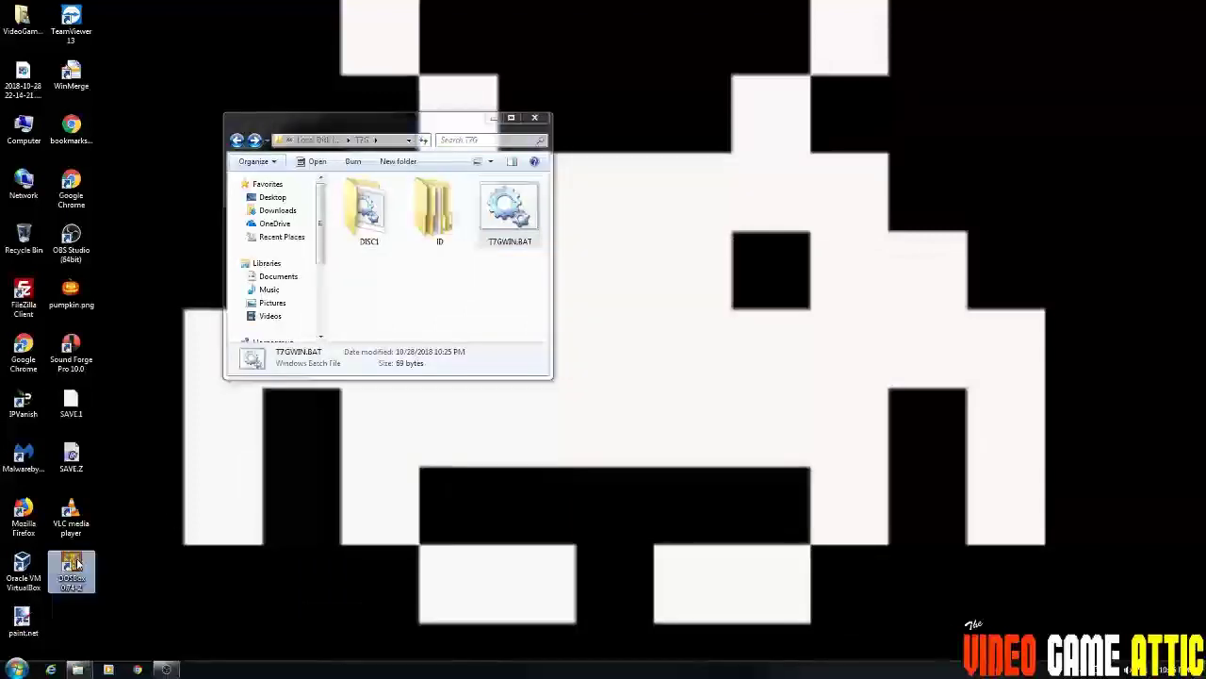
right_click(79, 564)
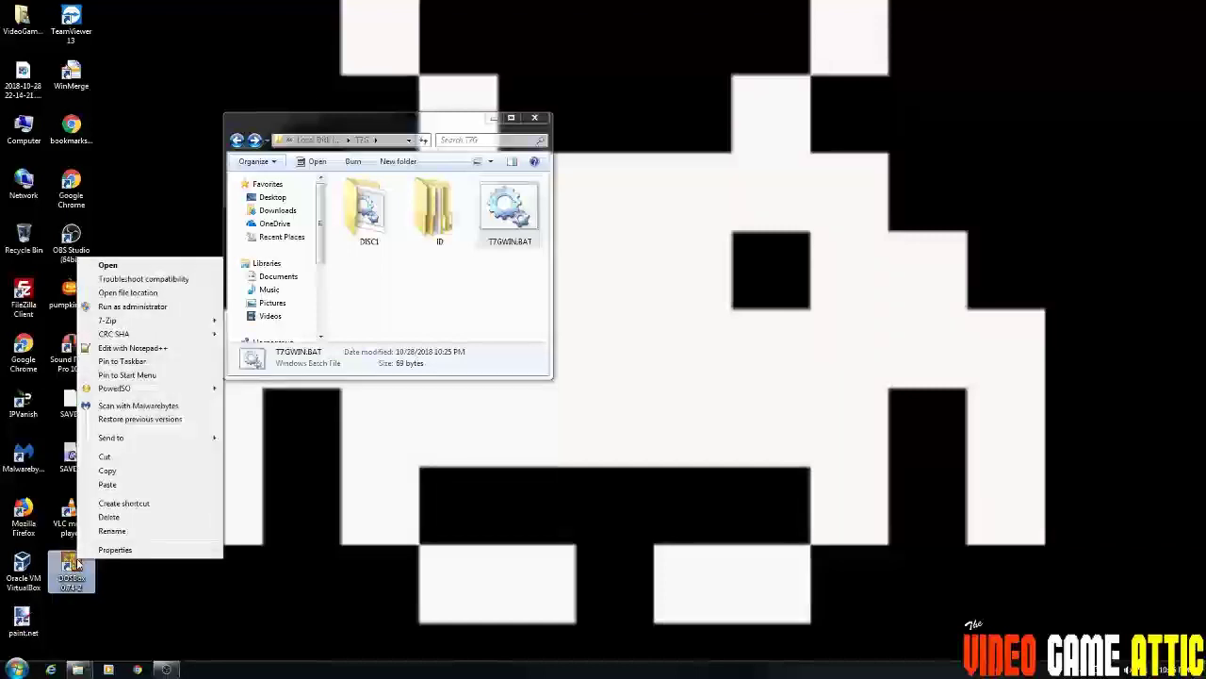
left_click(139, 472)
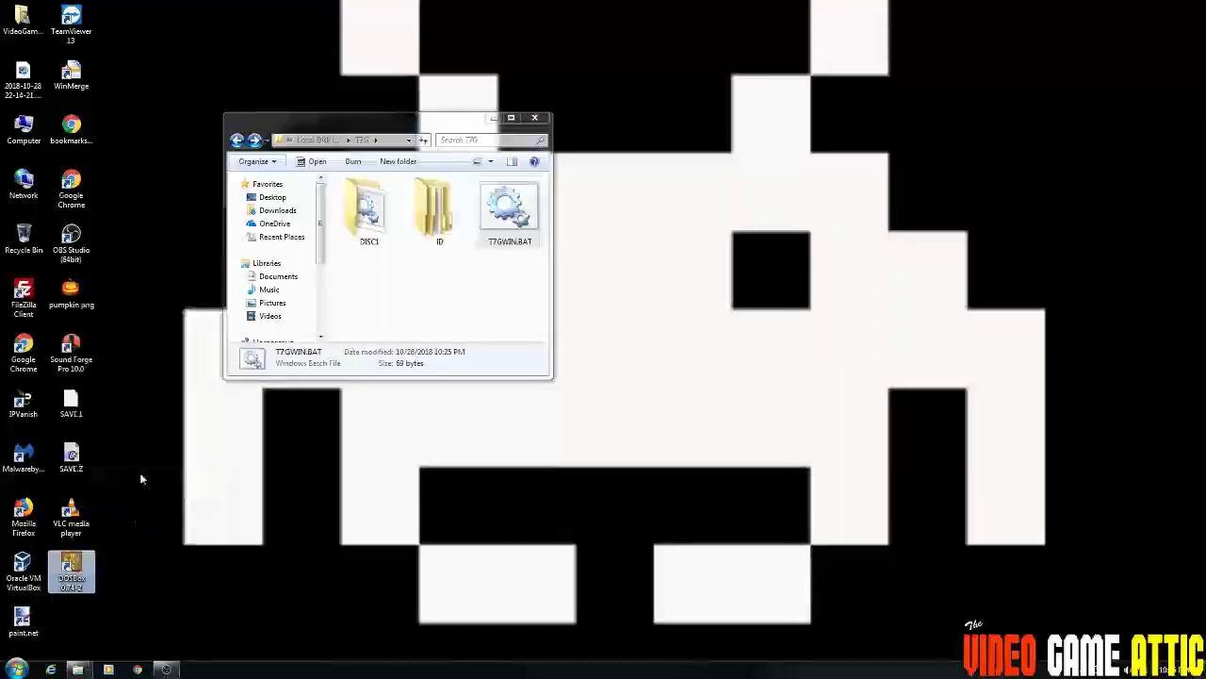
left_click(177, 558)
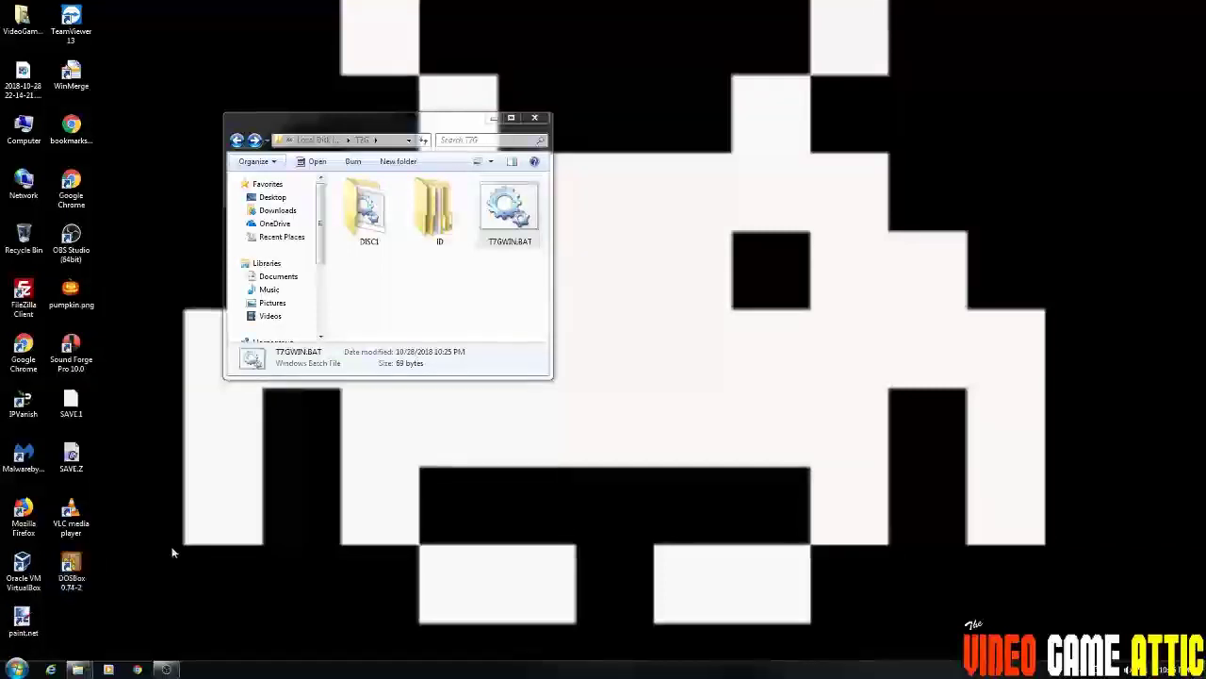
right_click(173, 552)
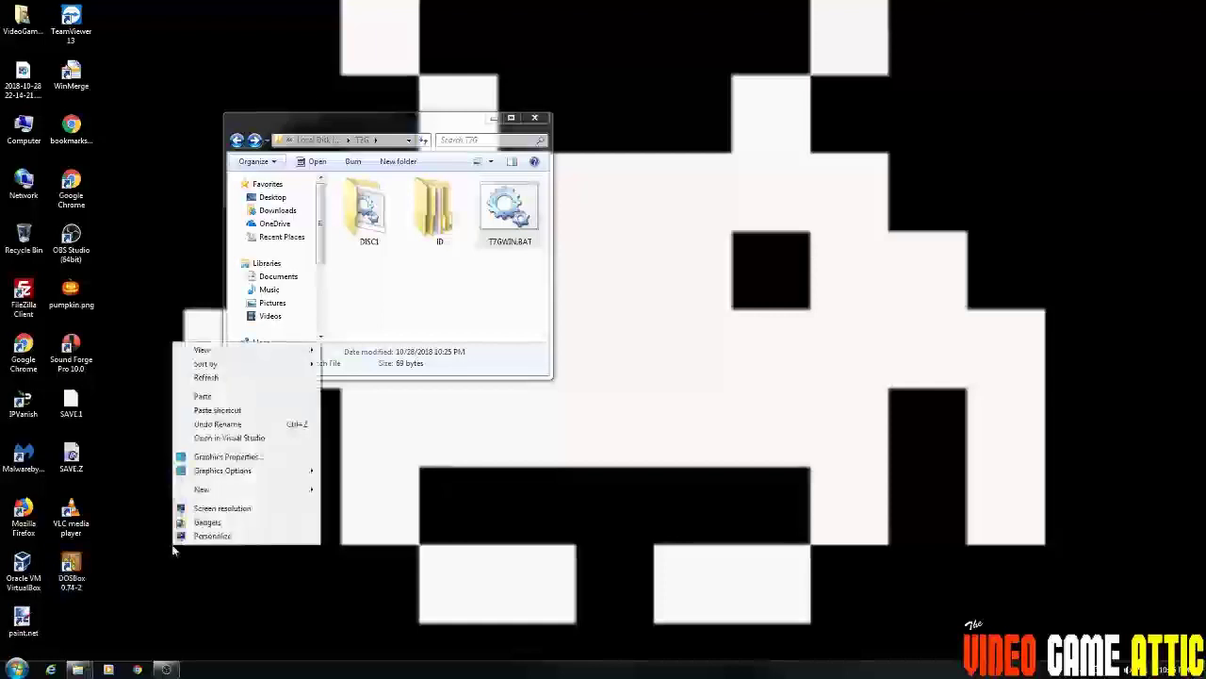
left_click(241, 397)
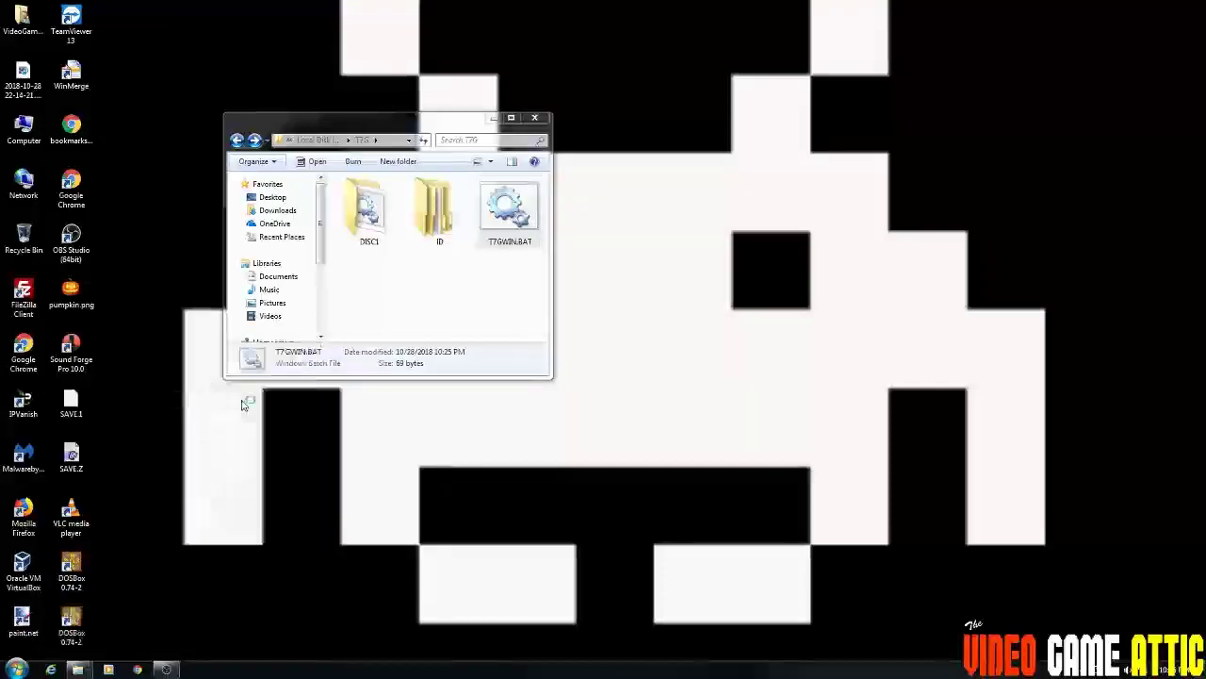
Rename the duplicated DOSBox shortcut as The 7th Guest.
left_click(84, 630)
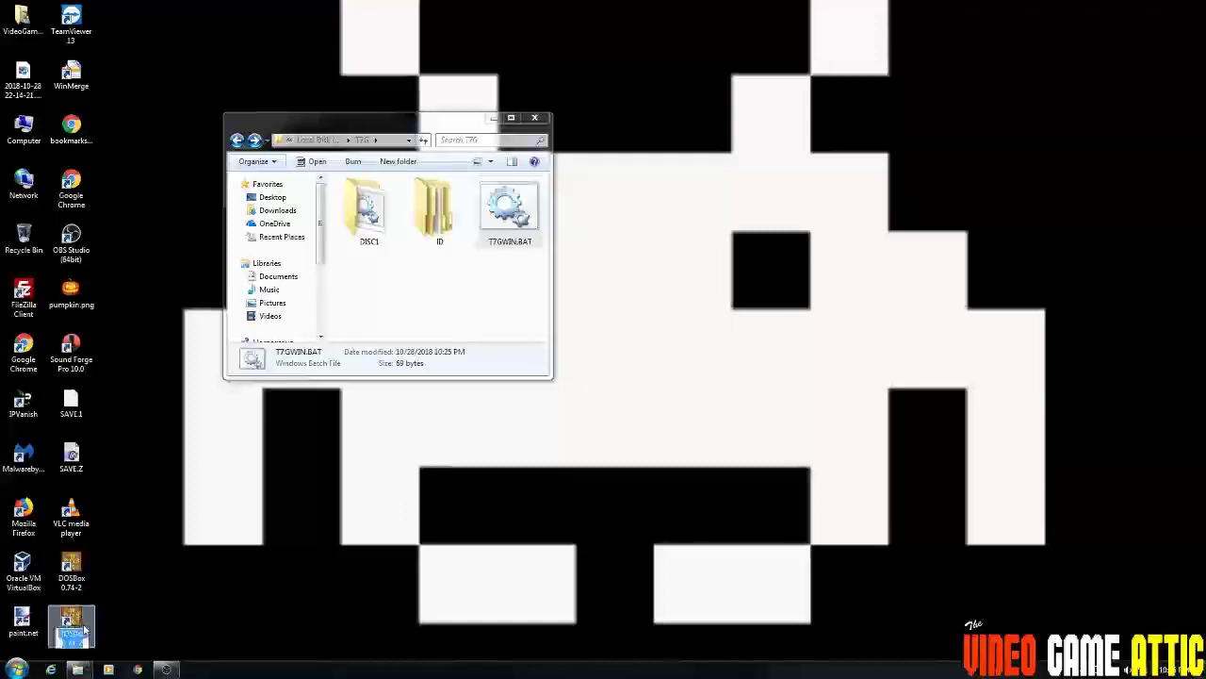
type("The")
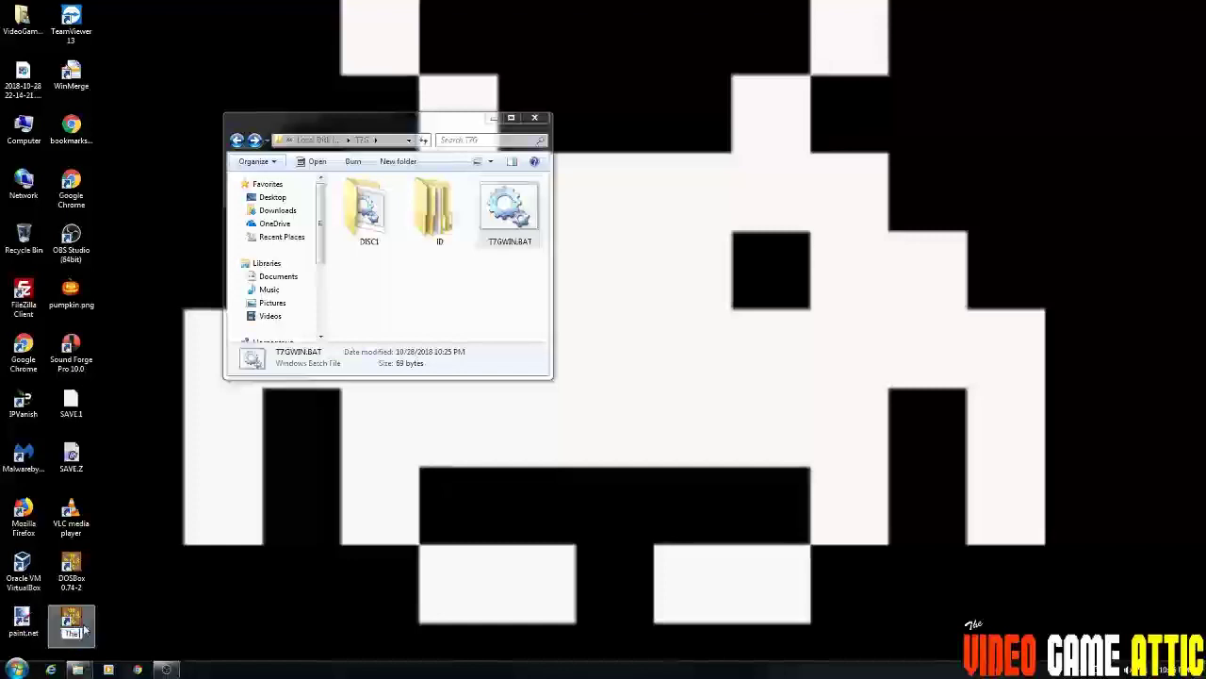
type(" 7th Guest")
key("Return")
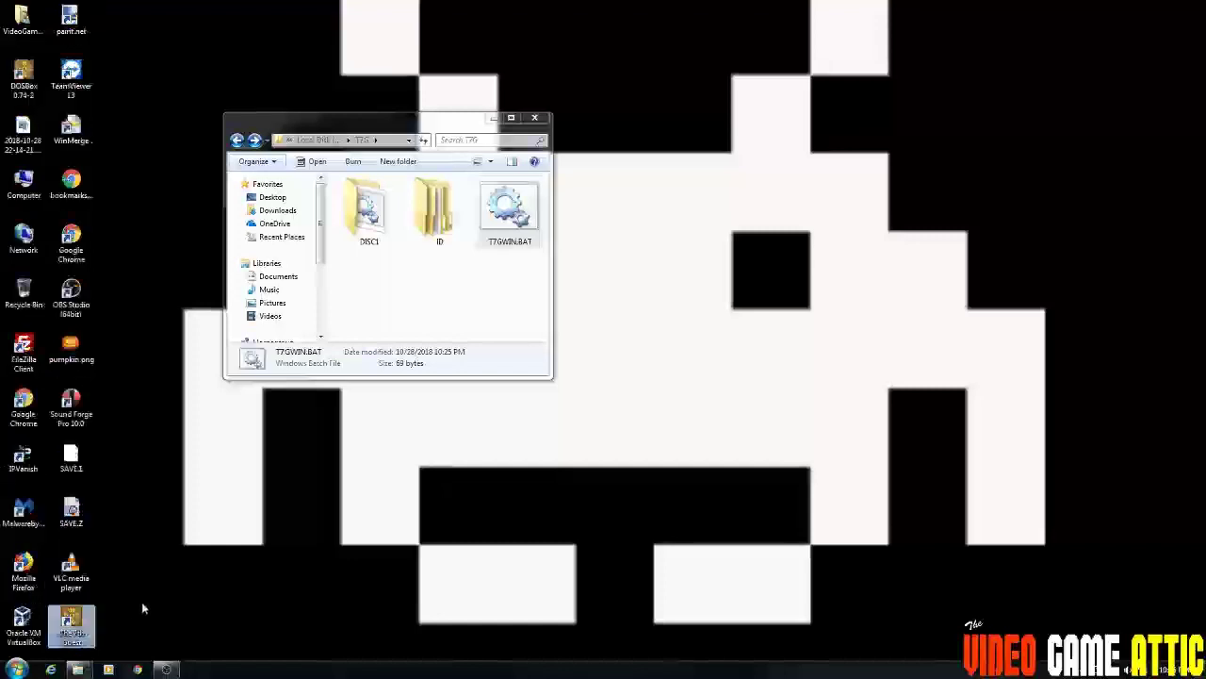
left_click(143, 605)
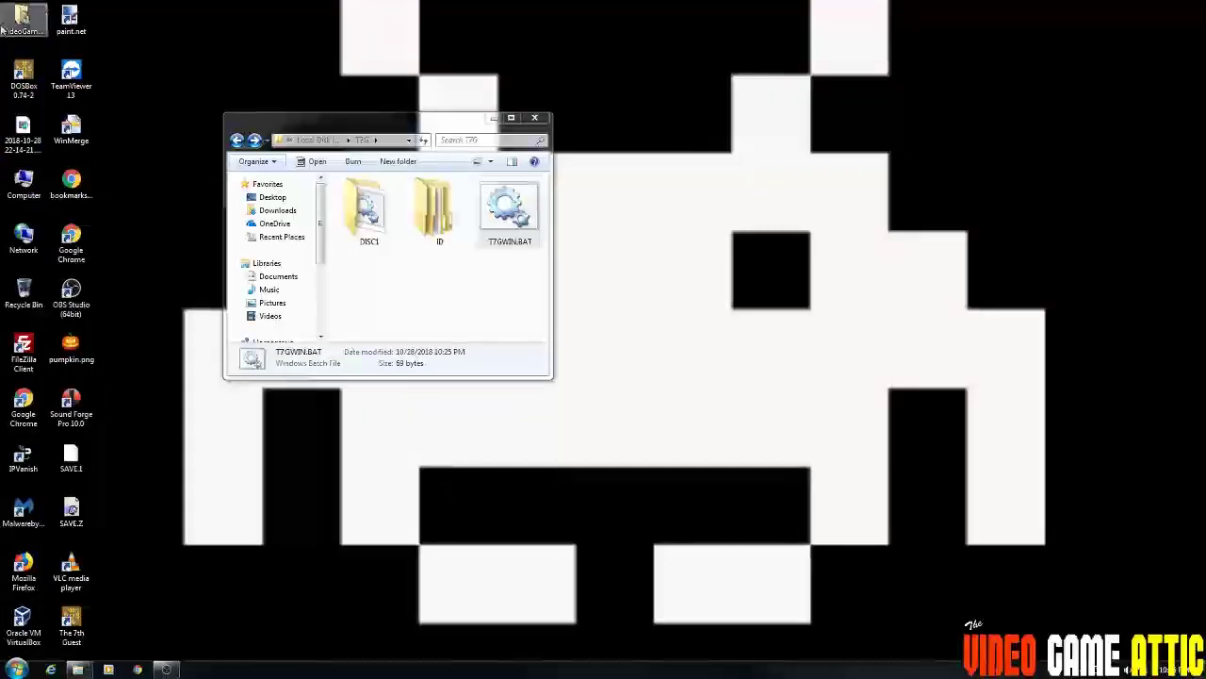
In the properties of The 7th Guest desktop shortcut, append the quoted path "C:\T7G\T7GWIN.BAT" to the target after -userconf.
left_click(23, 80)
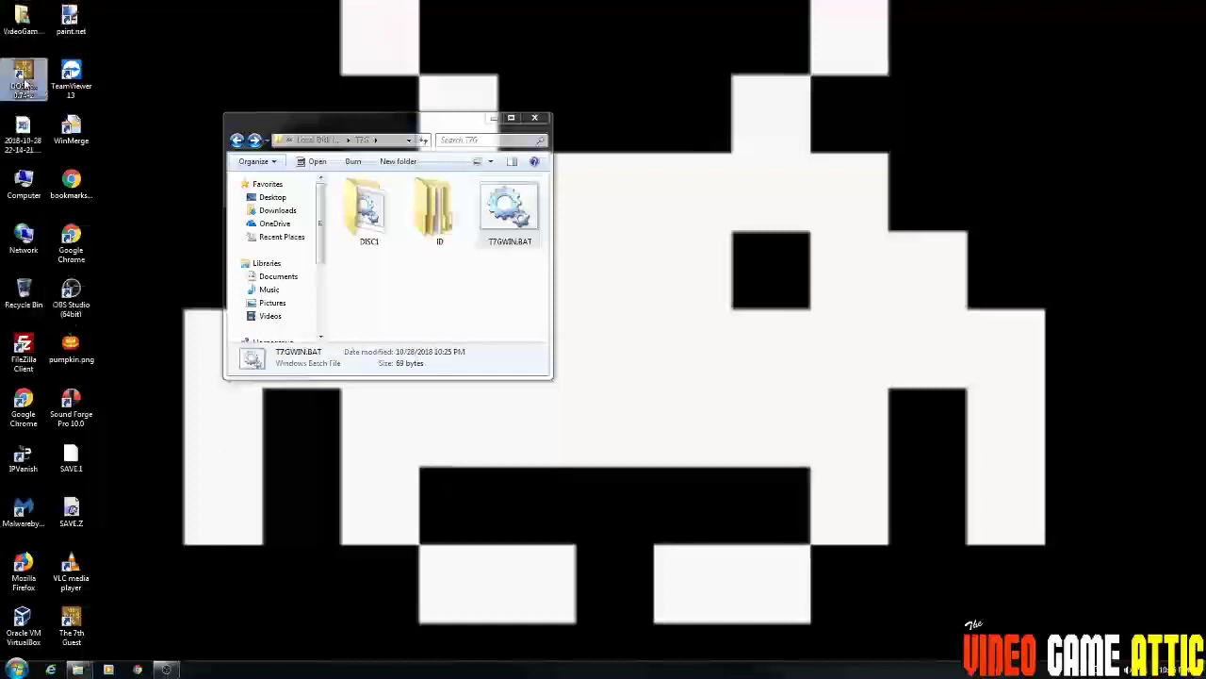
right_click(77, 619)
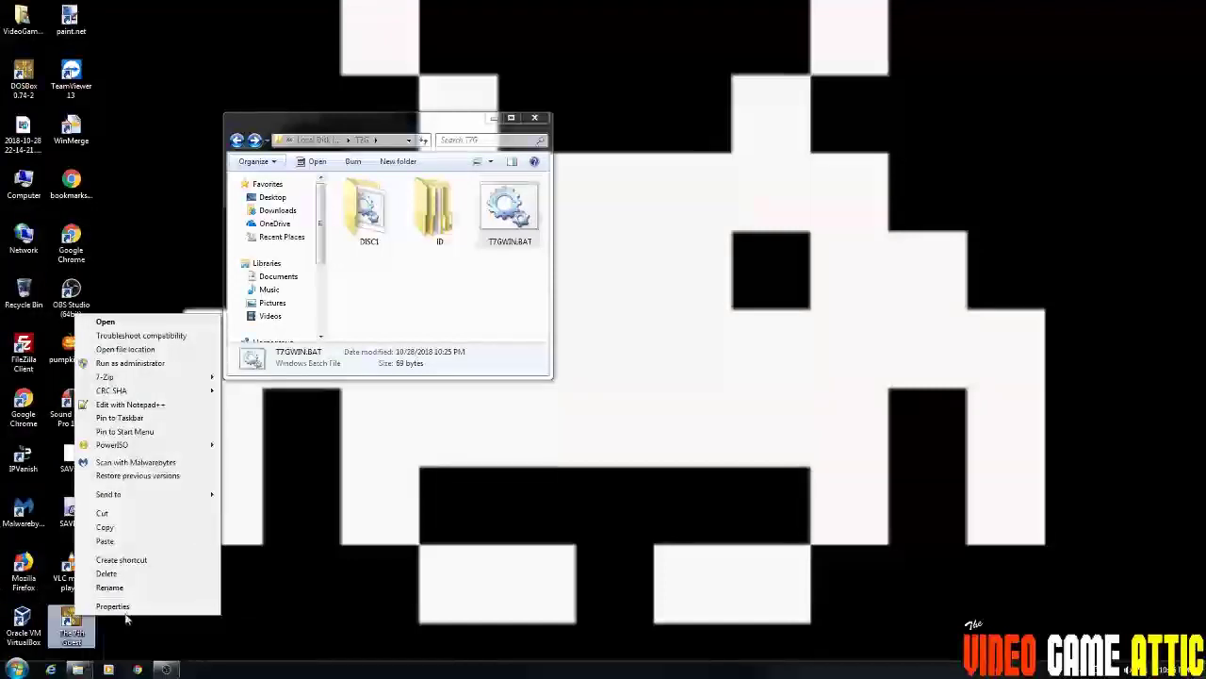
left_click(135, 607)
left_click(218, 450)
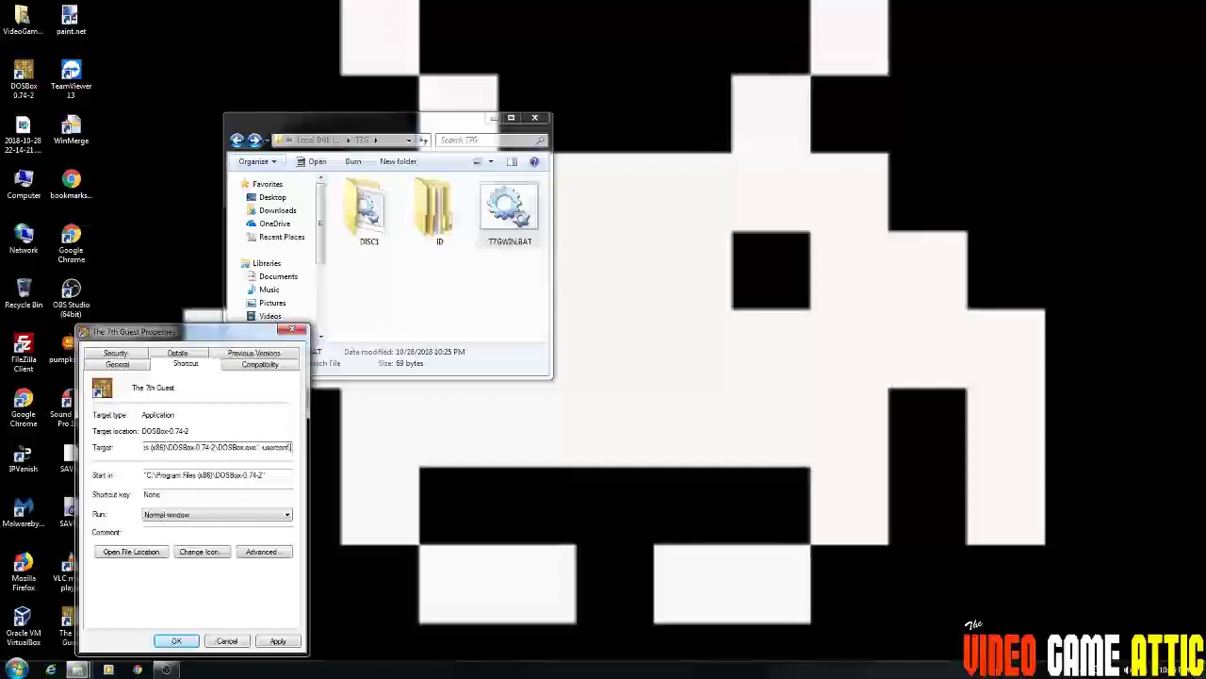
type("\"")
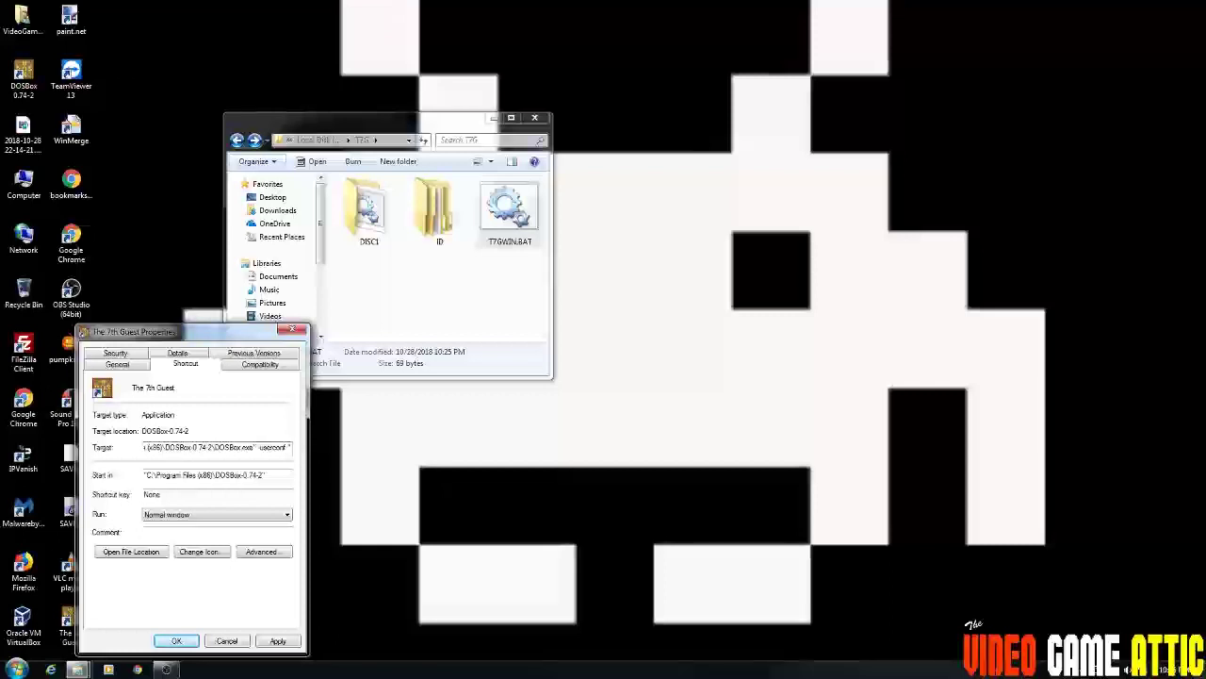
type("C:\\")
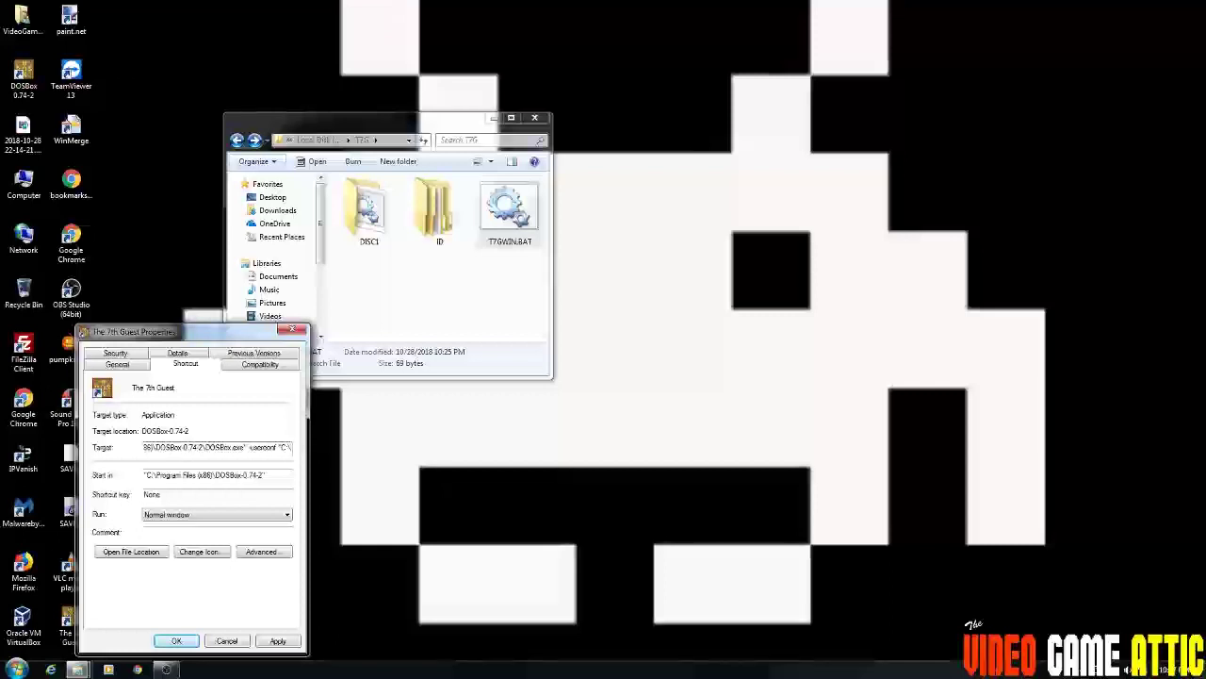
type("T7G")
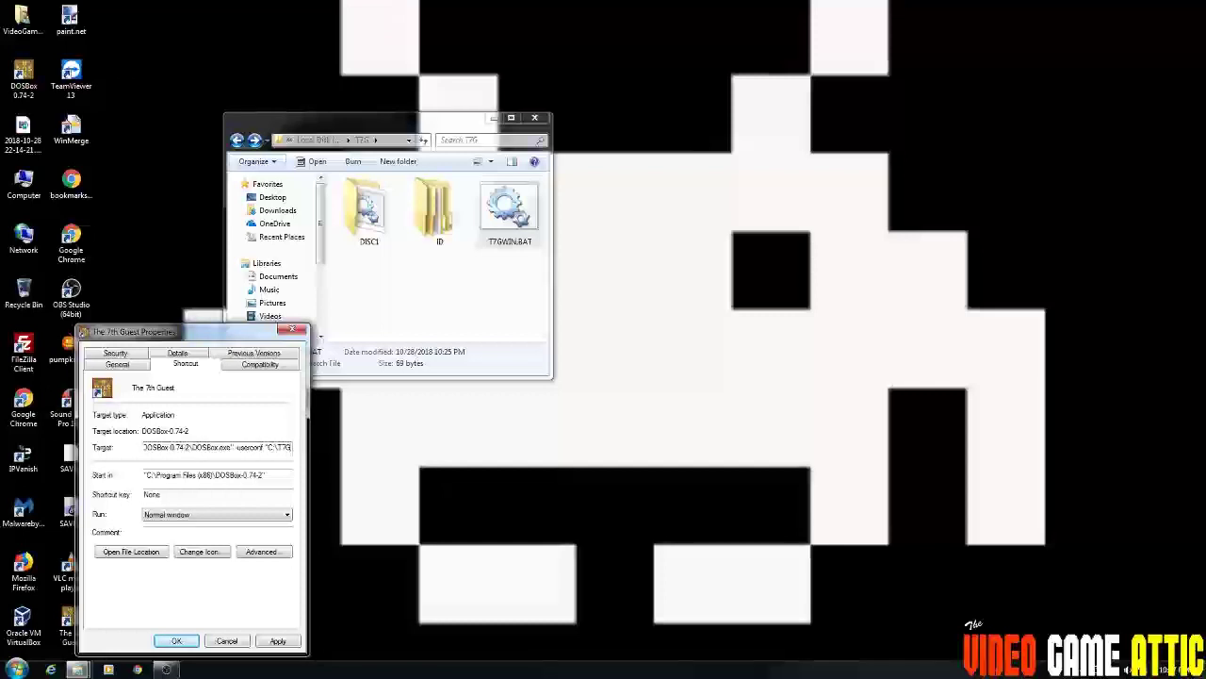
type("\\")
type("T")
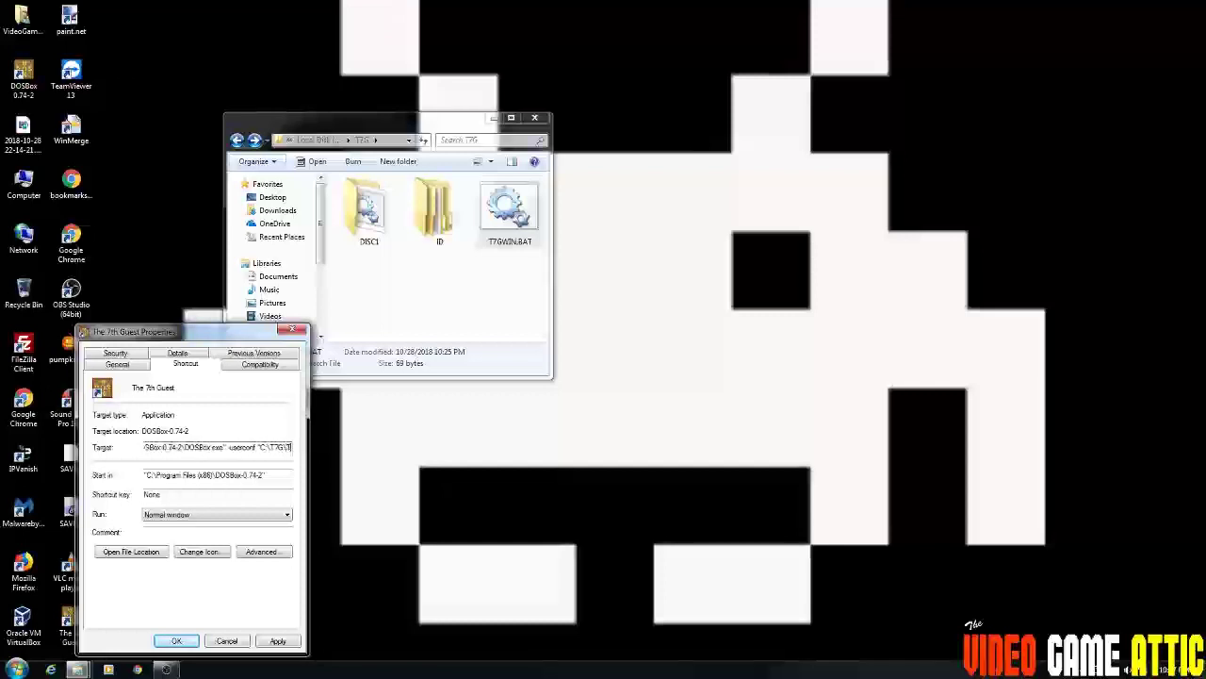
type("7GWIN.BAT")
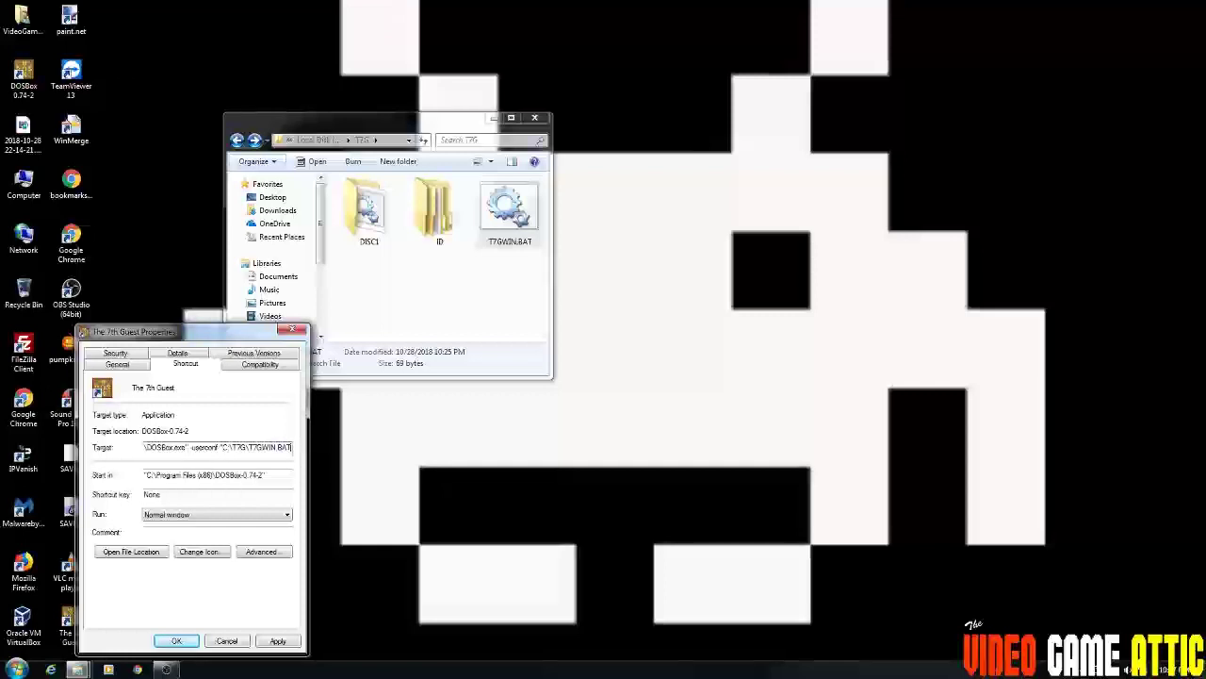
type("\"")
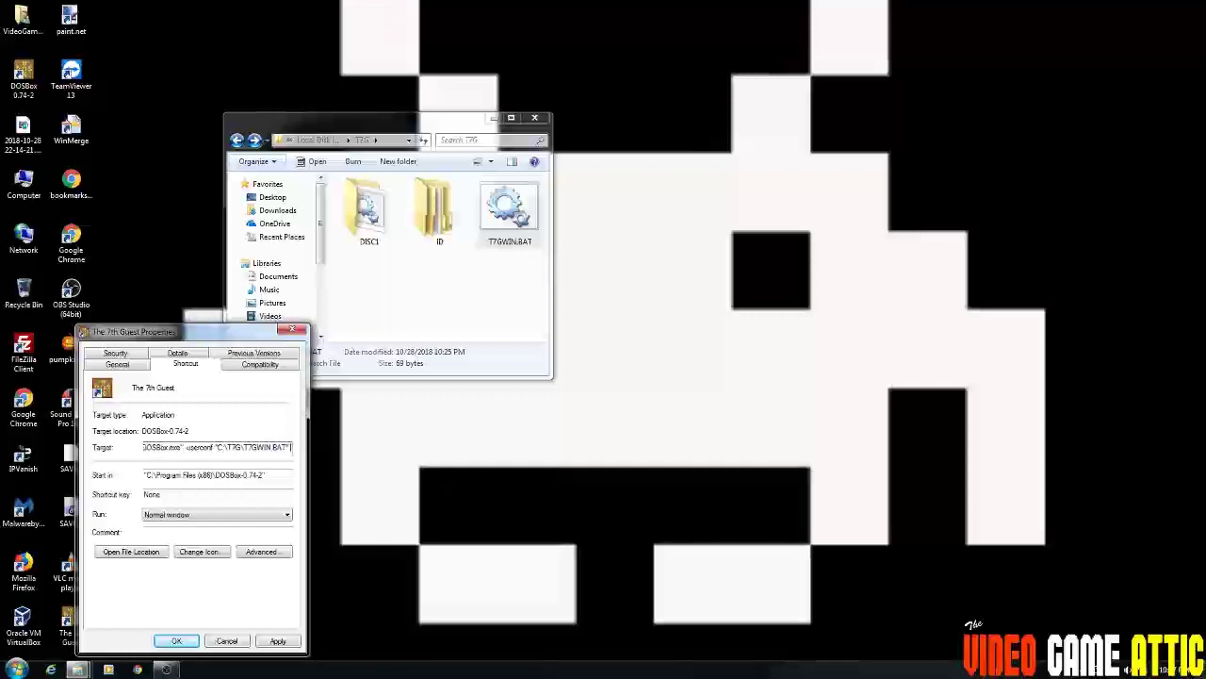
Add the options -noconsole and -exit to the end of the shortcut's target, then apply and accept the properties.
key("BackSpace")
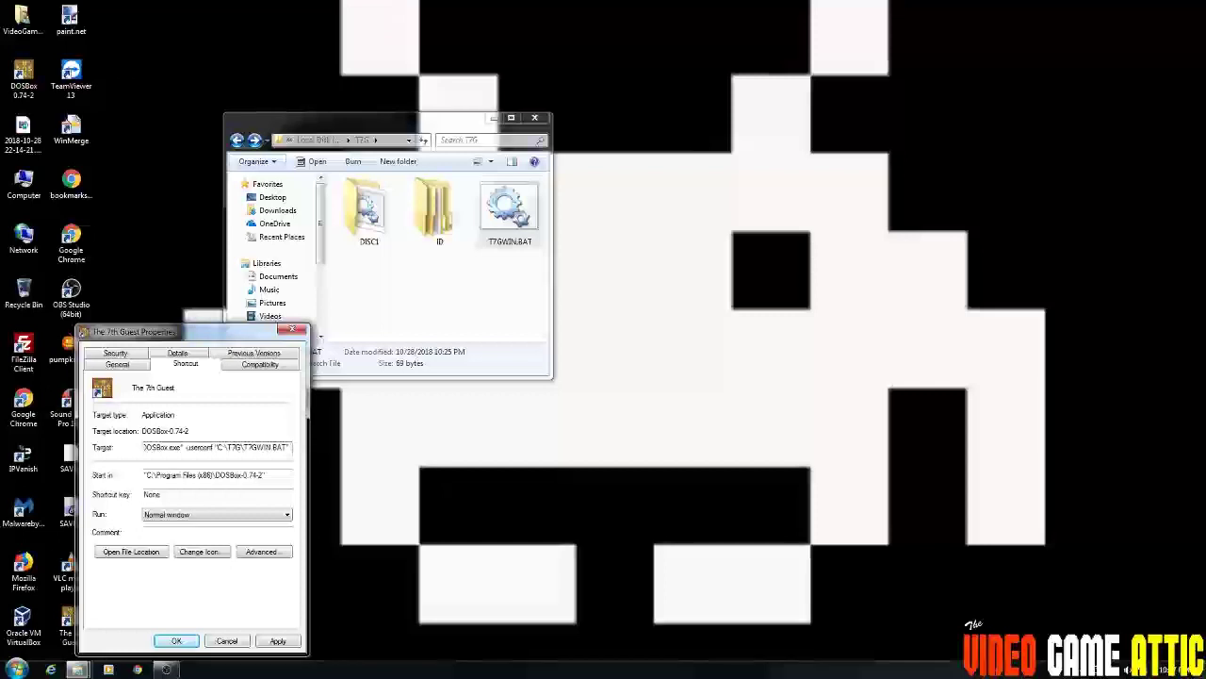
type("-no")
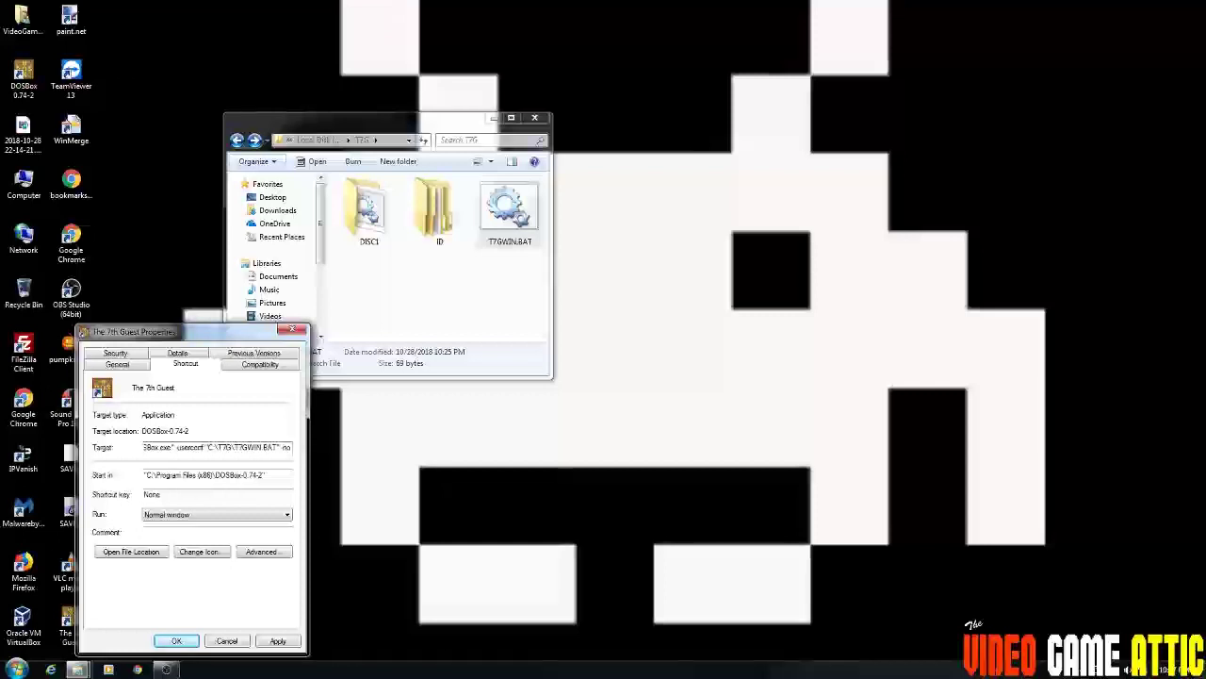
type("console")
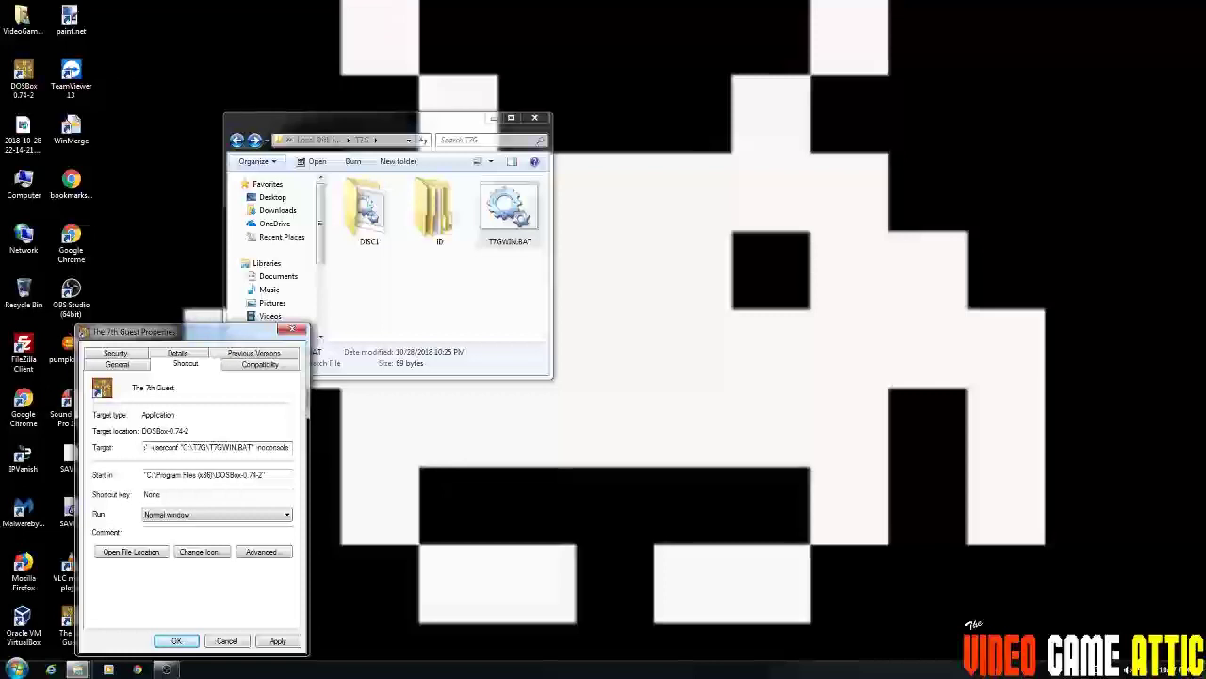
type("-exit")
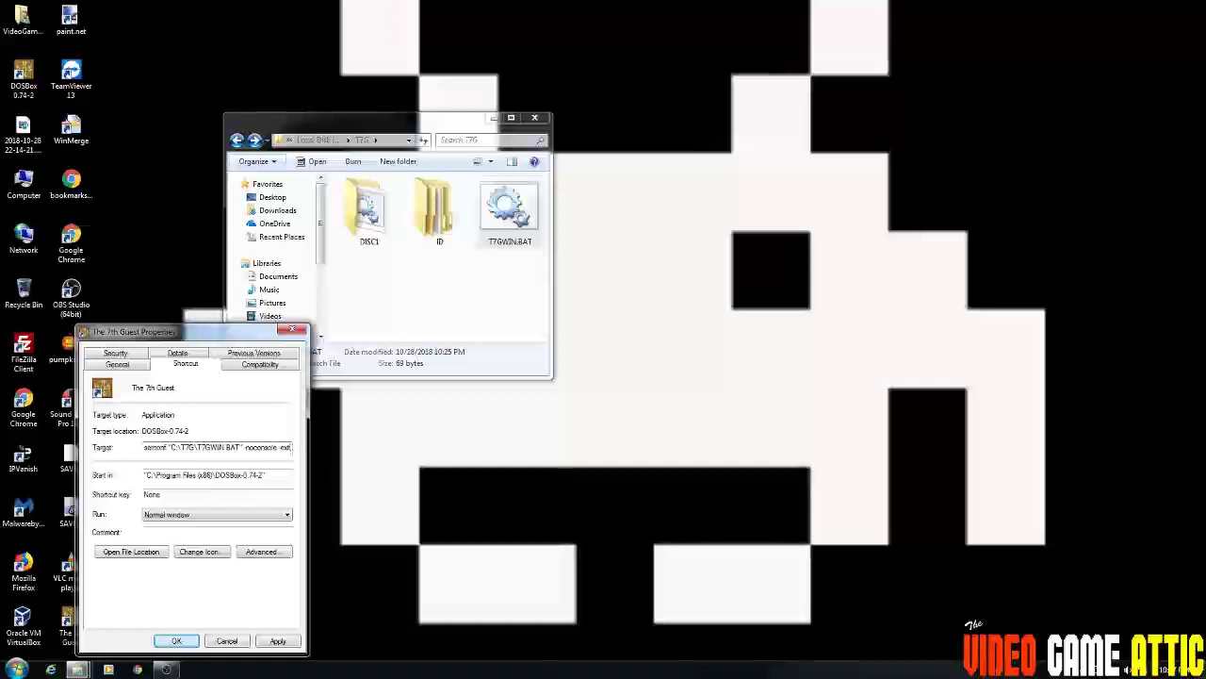
left_click(279, 641)
left_click(176, 641)
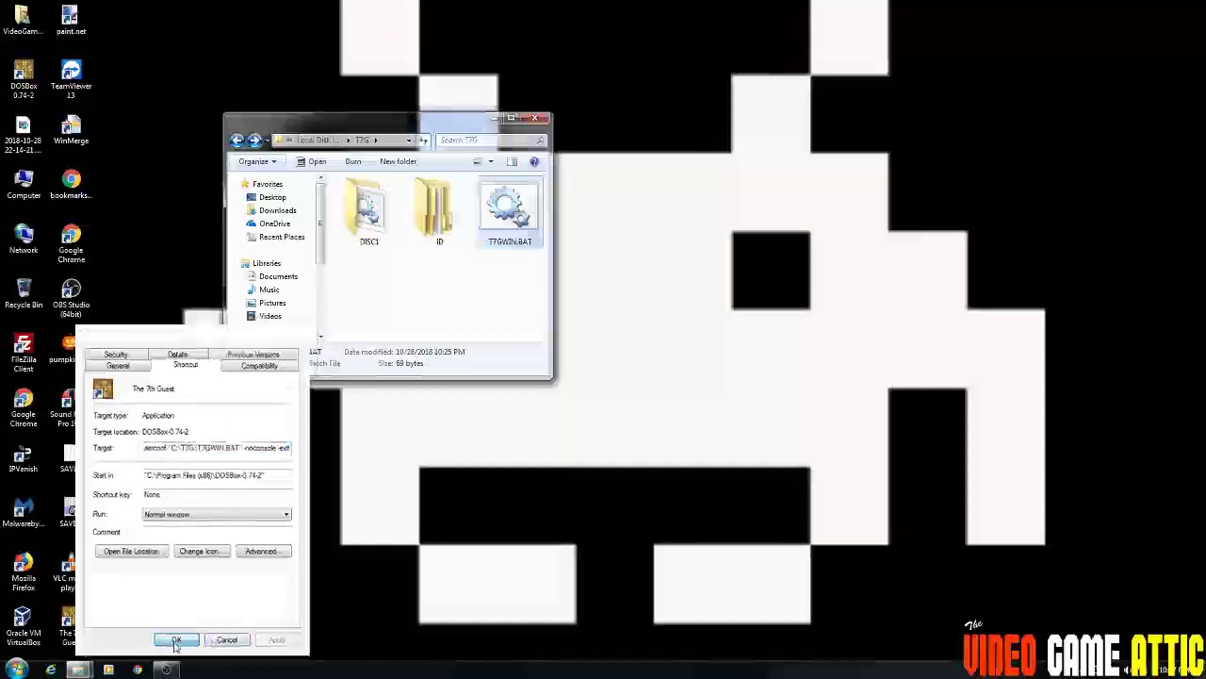
Test The 7th Guest desktop shortcut by starting the game and quitting it with Yes, then close the T7G folder window.
left_click(71, 624)
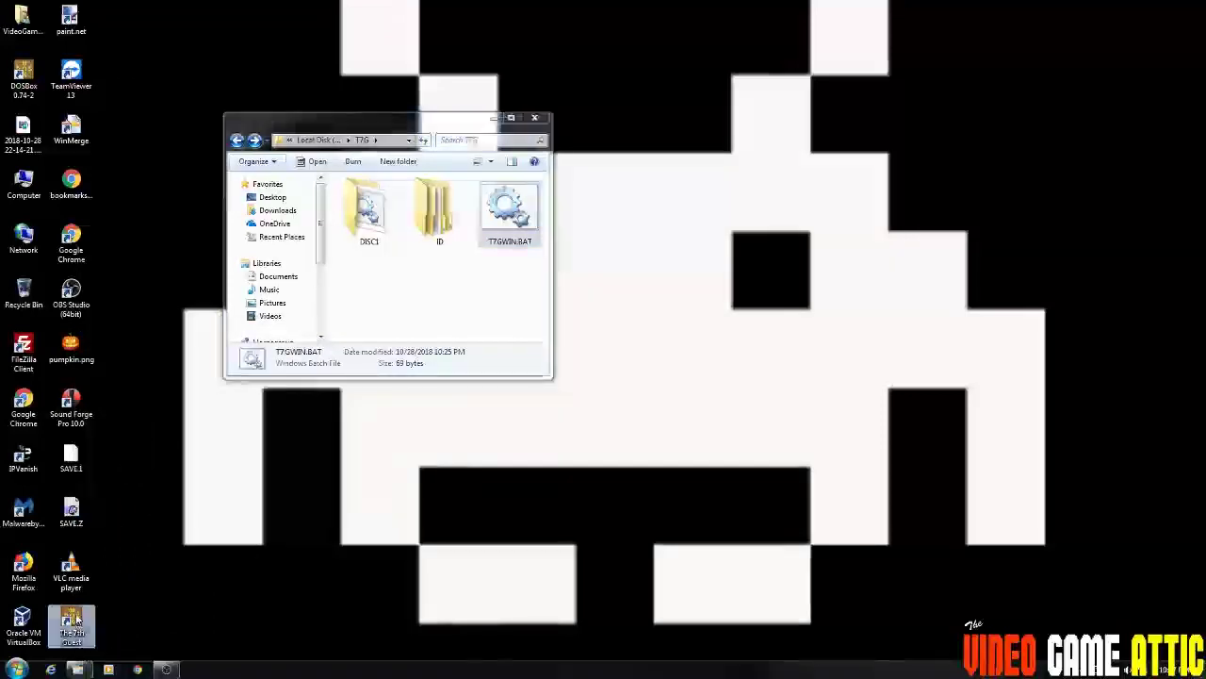
left_click(78, 617)
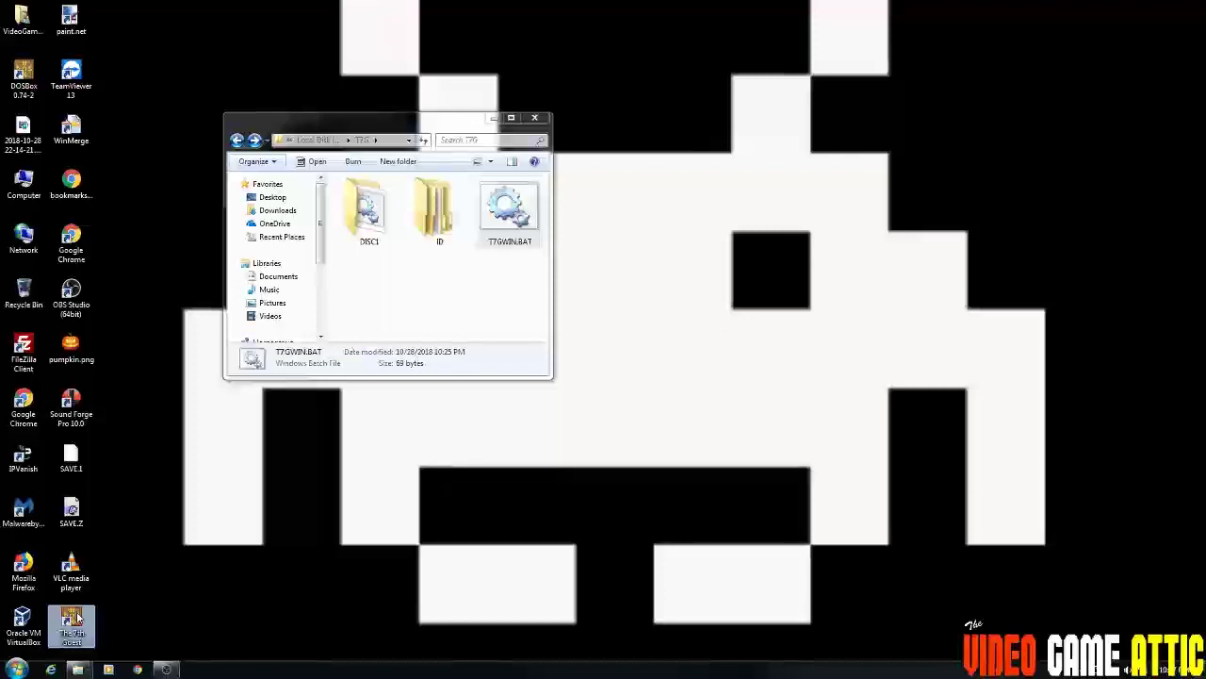
double_click(78, 618)
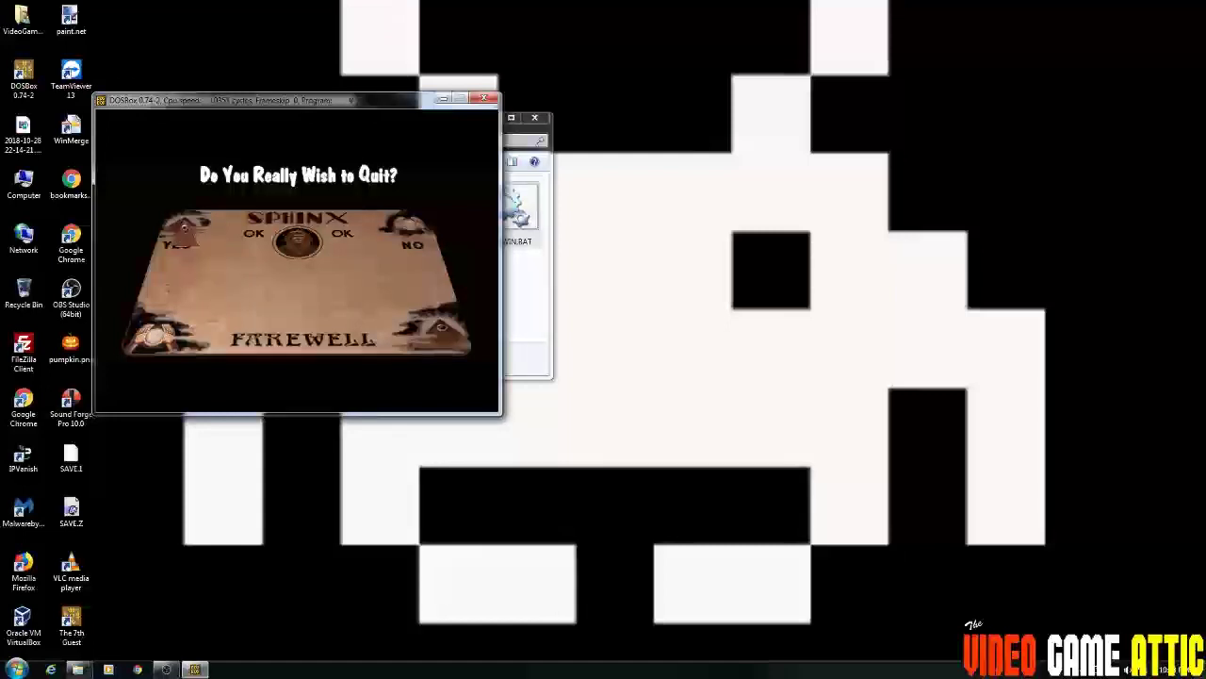
left_click(185, 230)
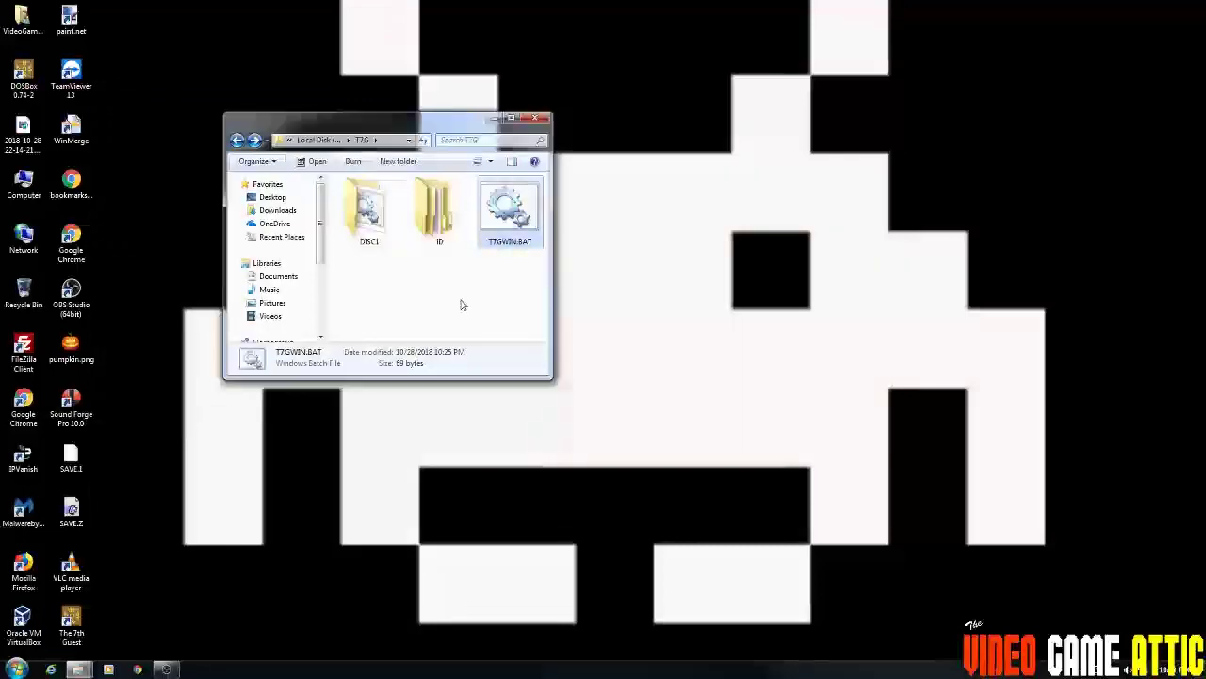
left_click(535, 118)
Open the folder C:\T7G\ID\T7G and enlarge its window to show the game files.
left_click(81, 618)
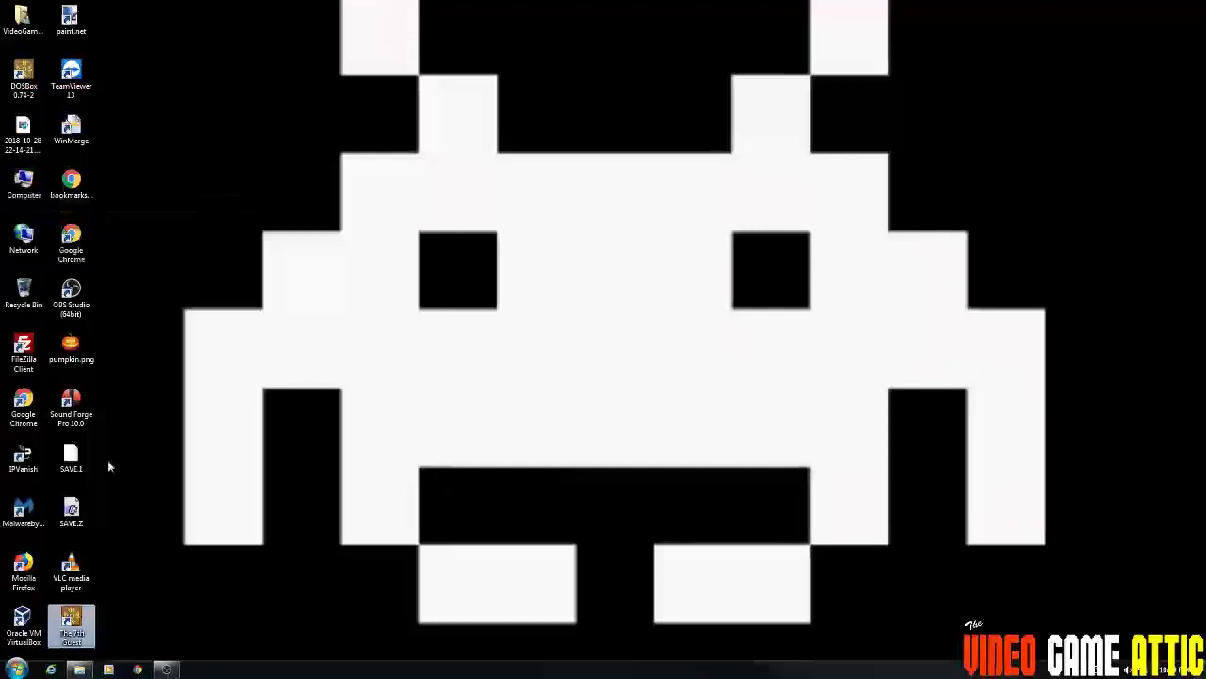
left_click(71, 460)
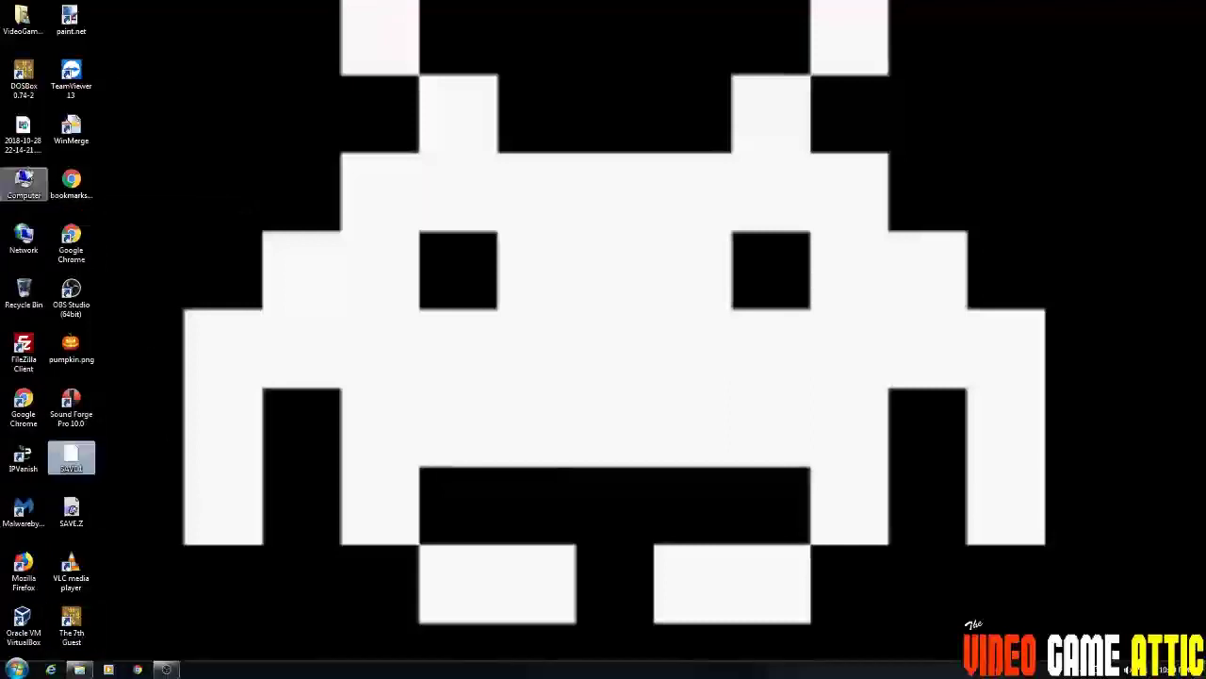
double_click(26, 185)
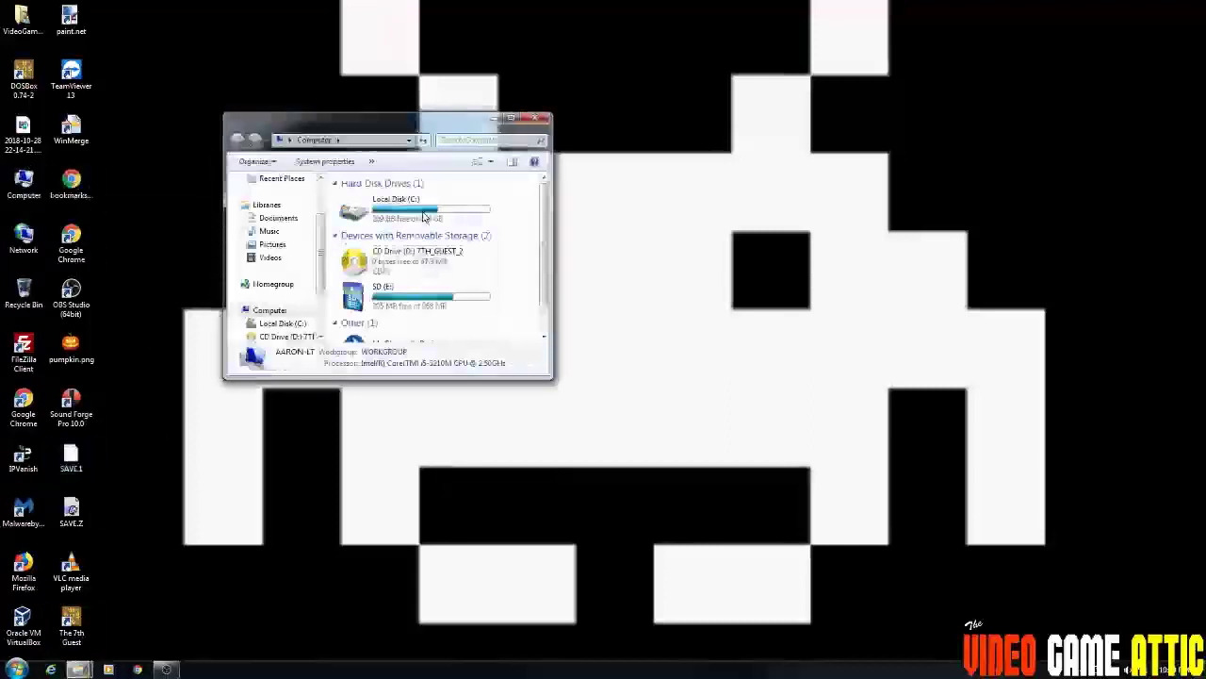
double_click(425, 215)
scroll(413, 266, "down", 5)
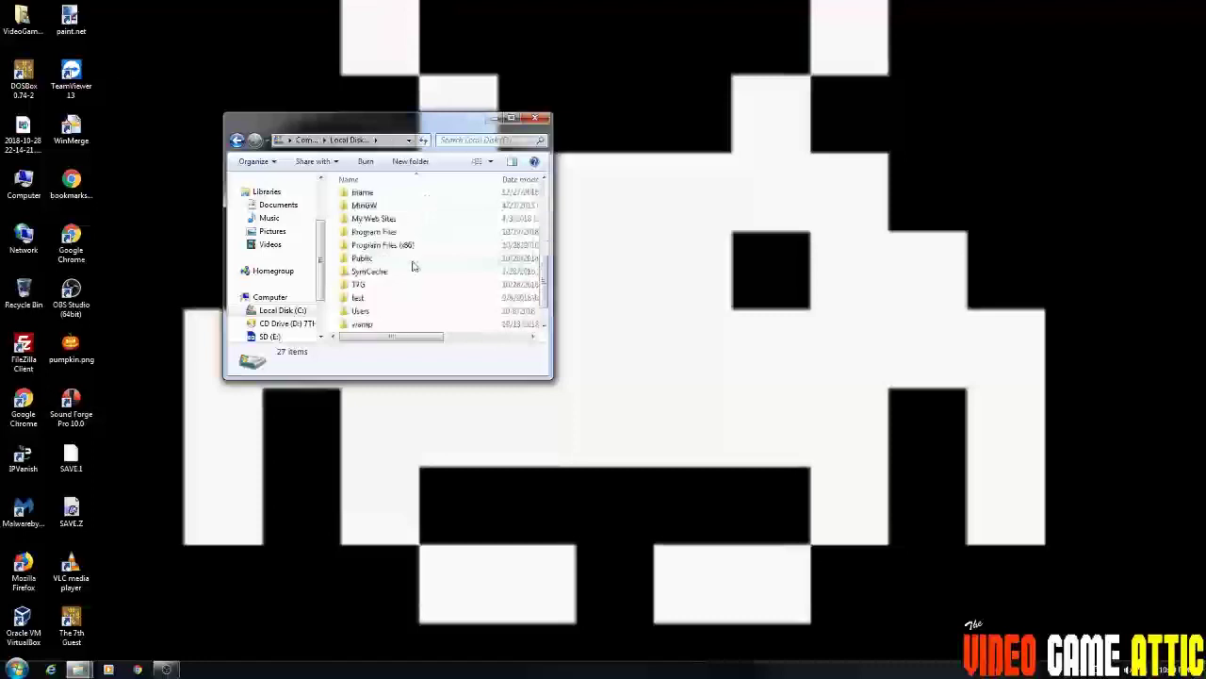
double_click(412, 260)
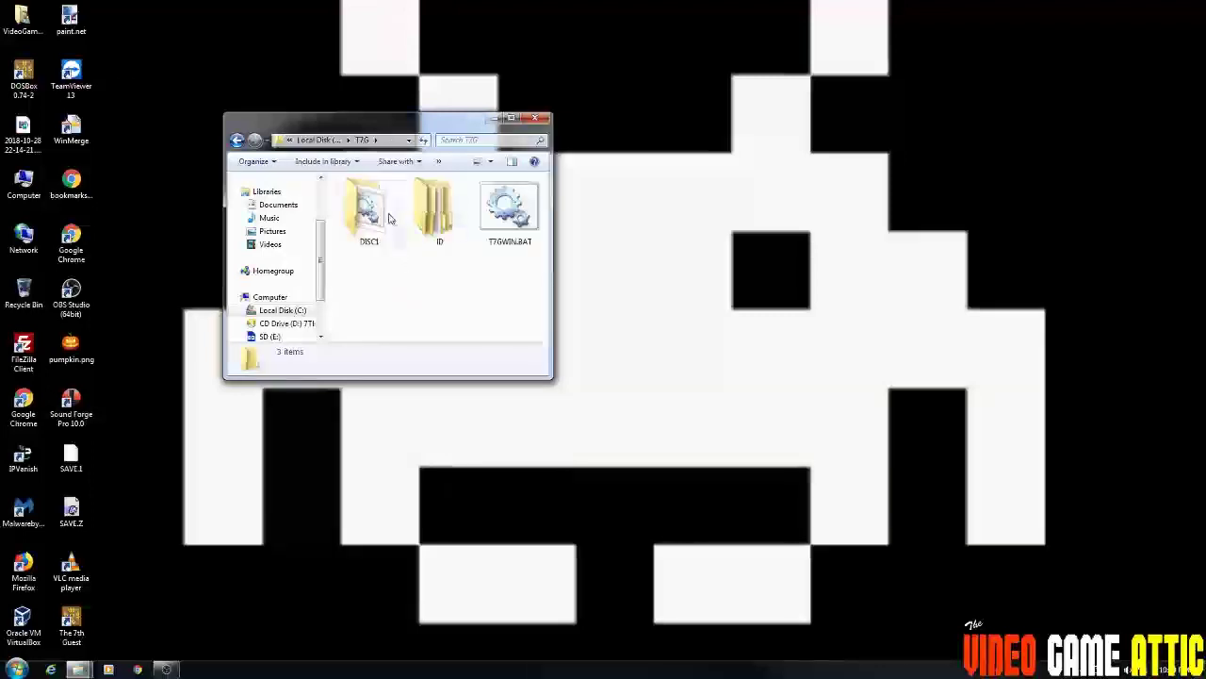
left_click(449, 205)
double_click(449, 206)
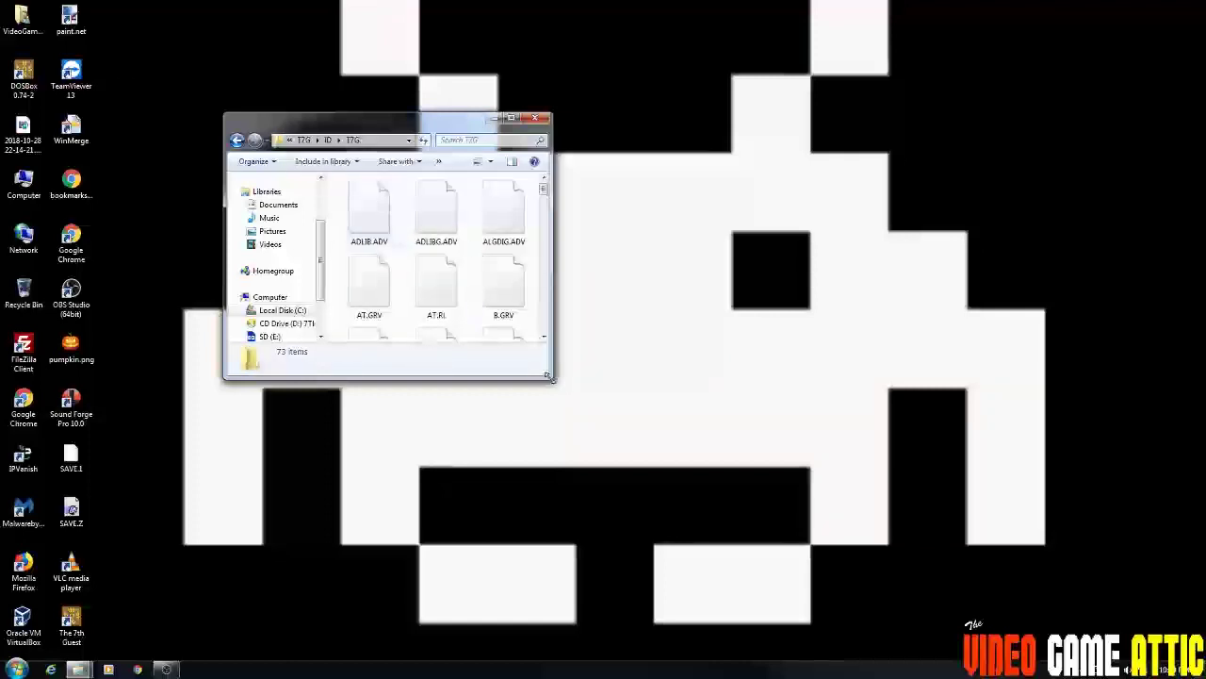
left_click_drag(552, 377, 919, 549)
scroll(645, 400, "down", 5)
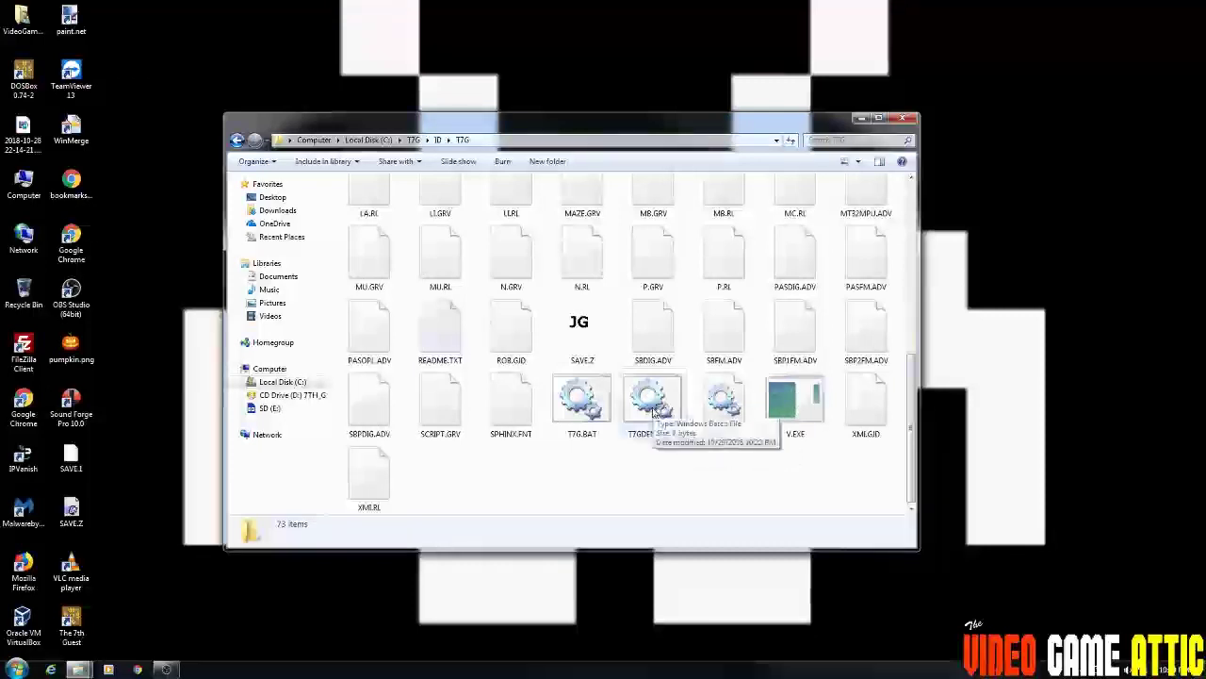
Copy SAVE.1 and SAVE.Z from the desktop into the C:\T7G\ID\T7G folder, replacing the existing SAVE.Z.
left_click(71, 460)
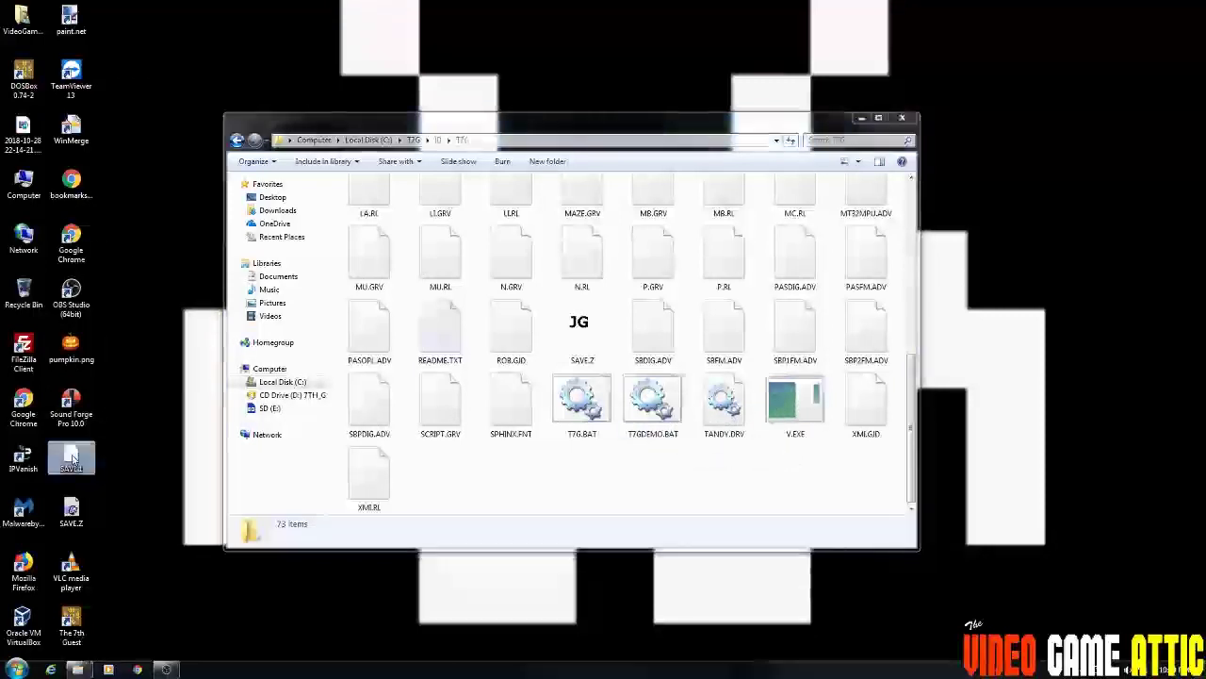
left_click(72, 509, "ctrl")
left_click(71, 460)
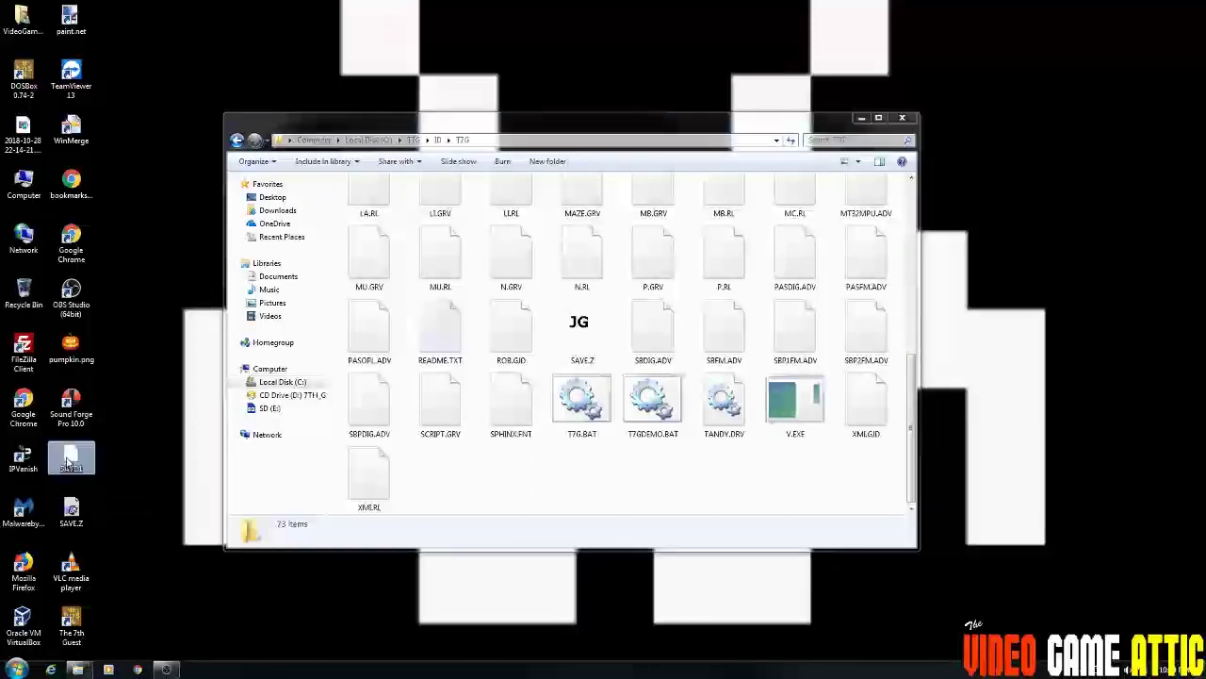
left_click(81, 520)
left_click(120, 522)
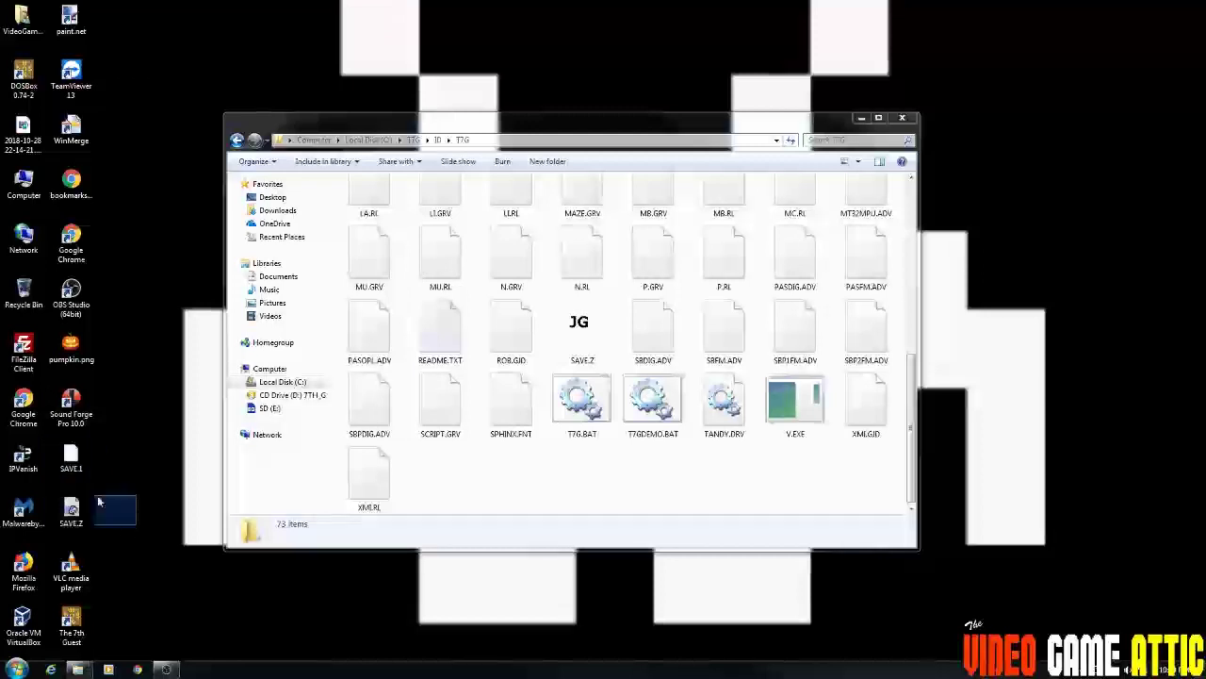
left_click_drag(136, 531, 49, 442)
left_click_drag(323, 476, 456, 468)
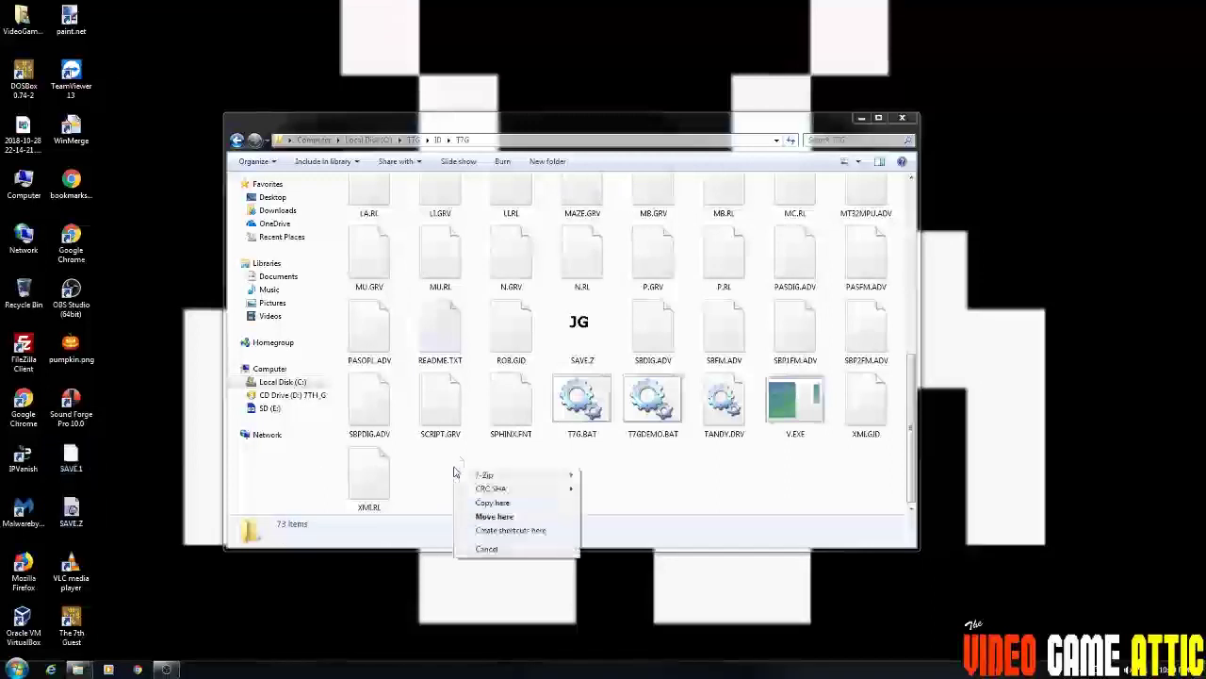
left_click(516, 503)
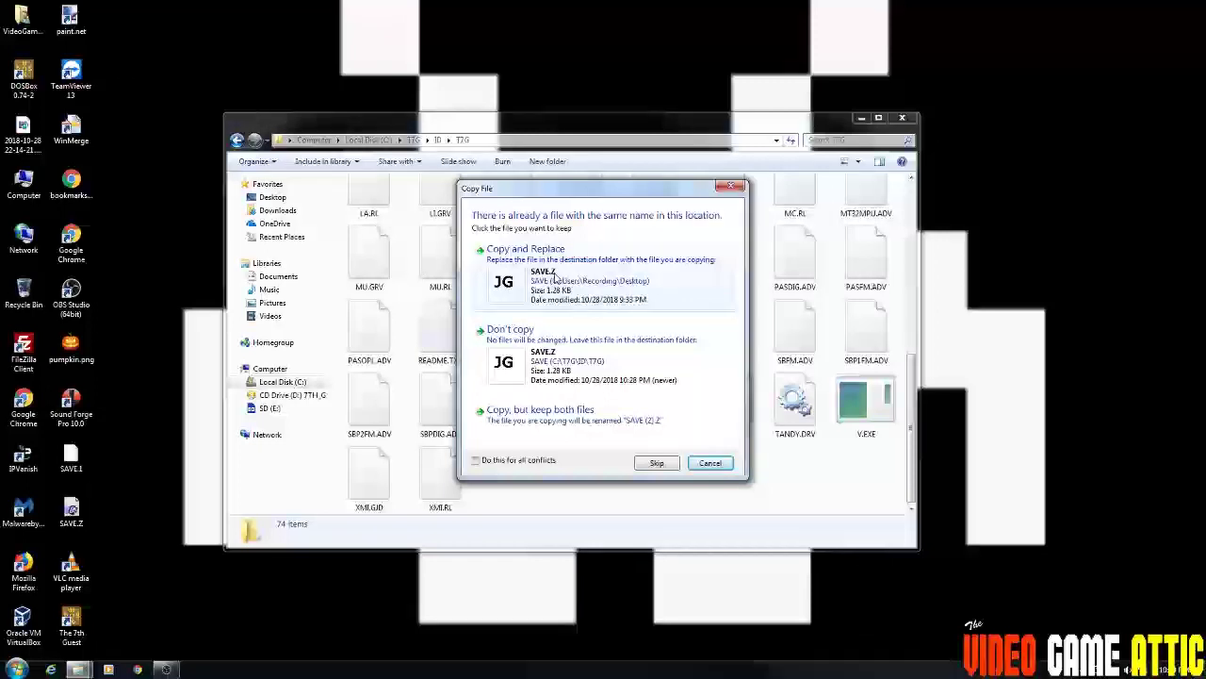
left_click(555, 275)
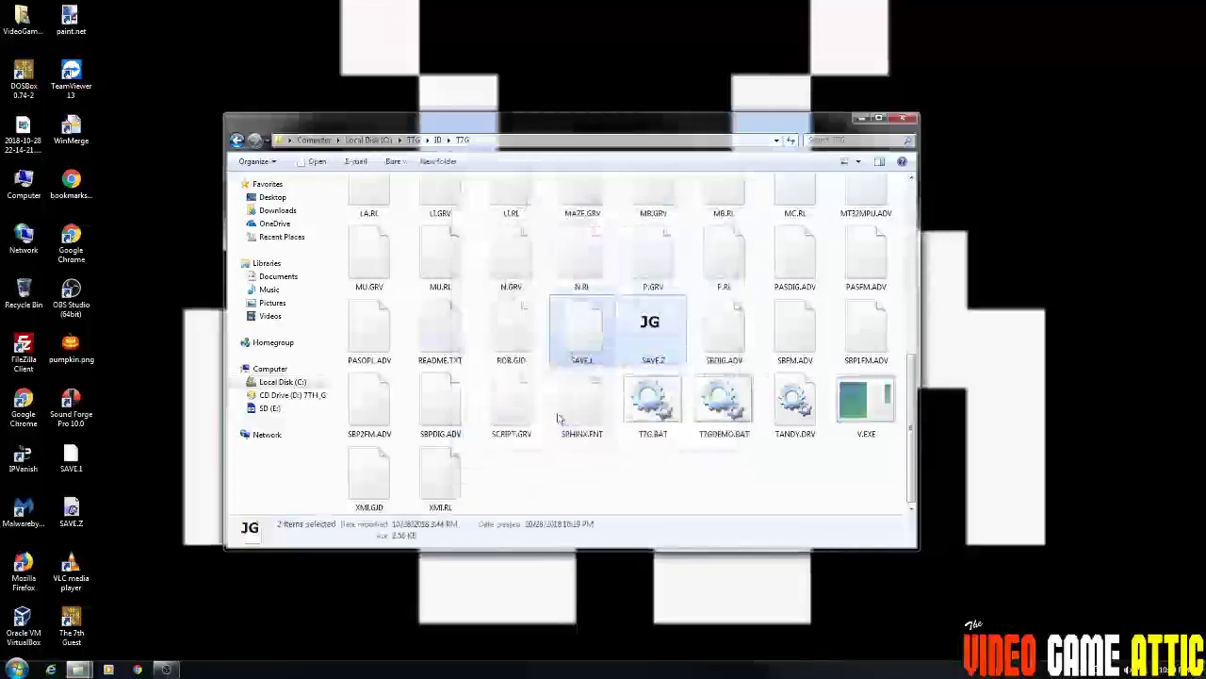
left_click(646, 328, "ctrl")
left_click(650, 328)
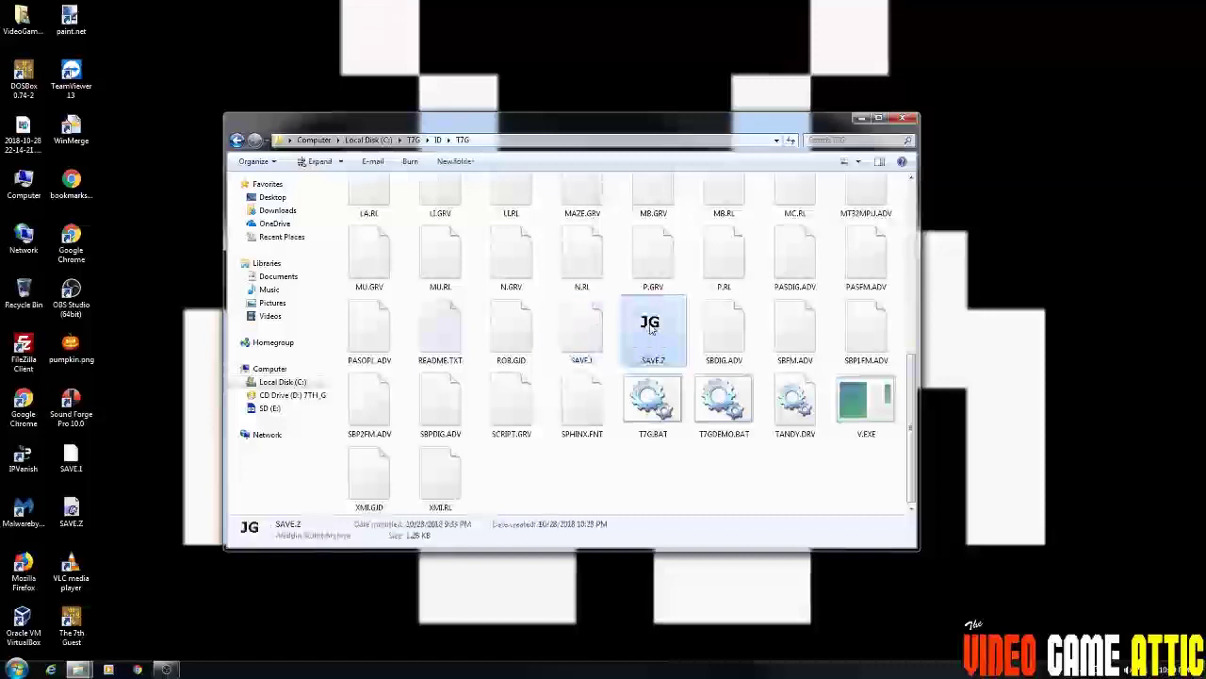
left_click(505, 488)
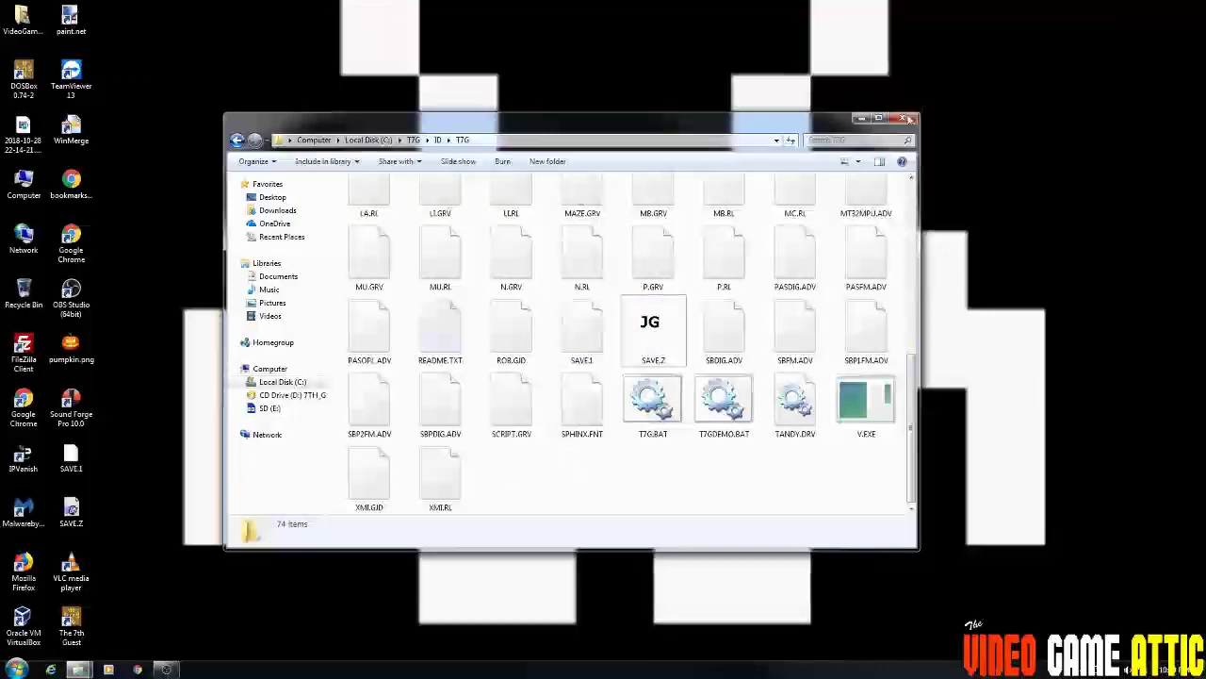
Clear the folder window off the desktop and start The 7th Guest from its desktop shortcut.
left_click(861, 118)
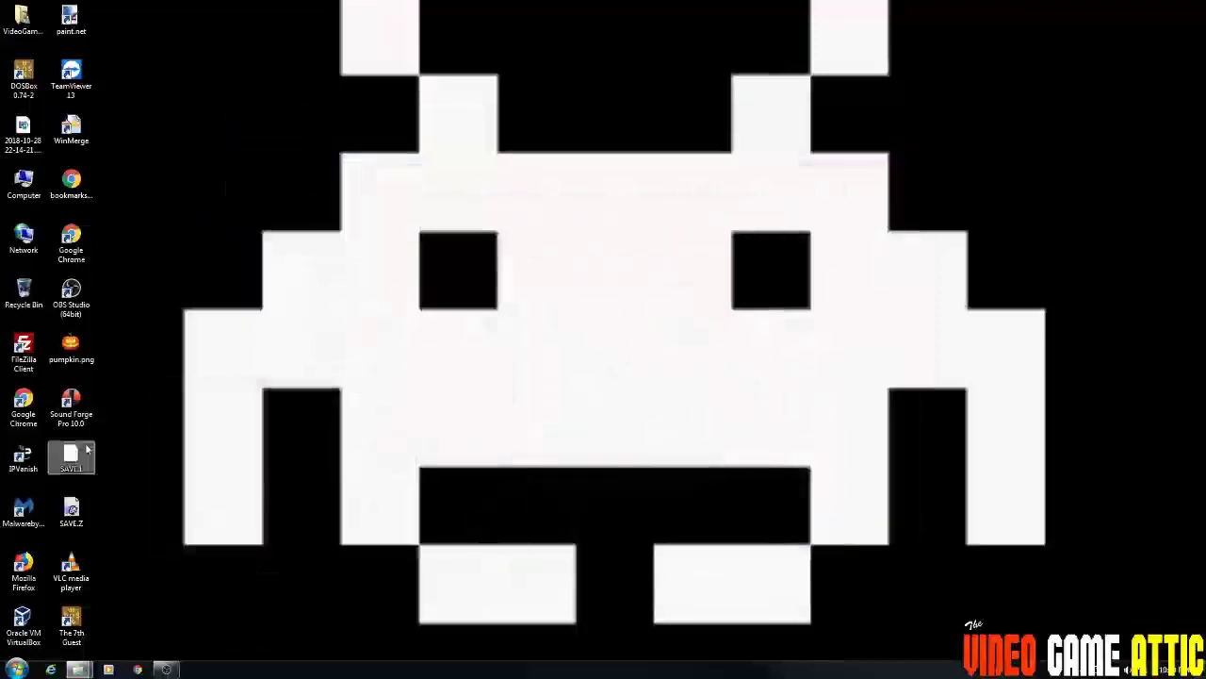
double_click(79, 636)
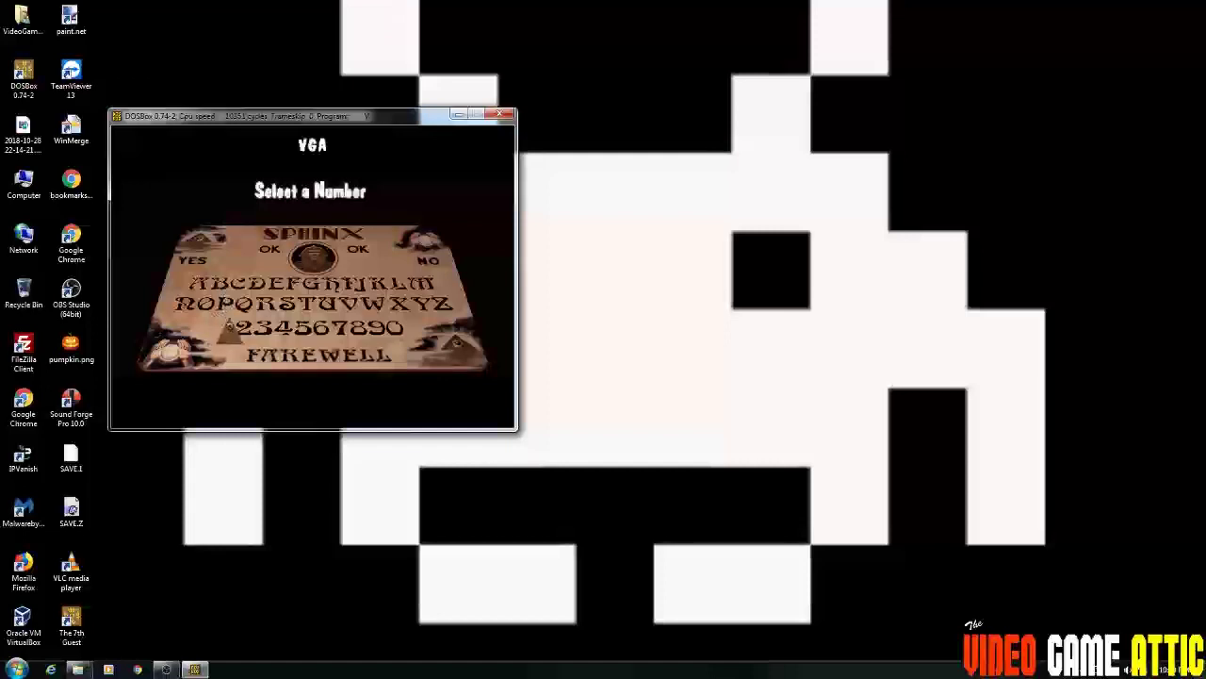
Load saved game number 1 from the Sphinx board, and leave the dining room scene to exit the game.
left_click(220, 325)
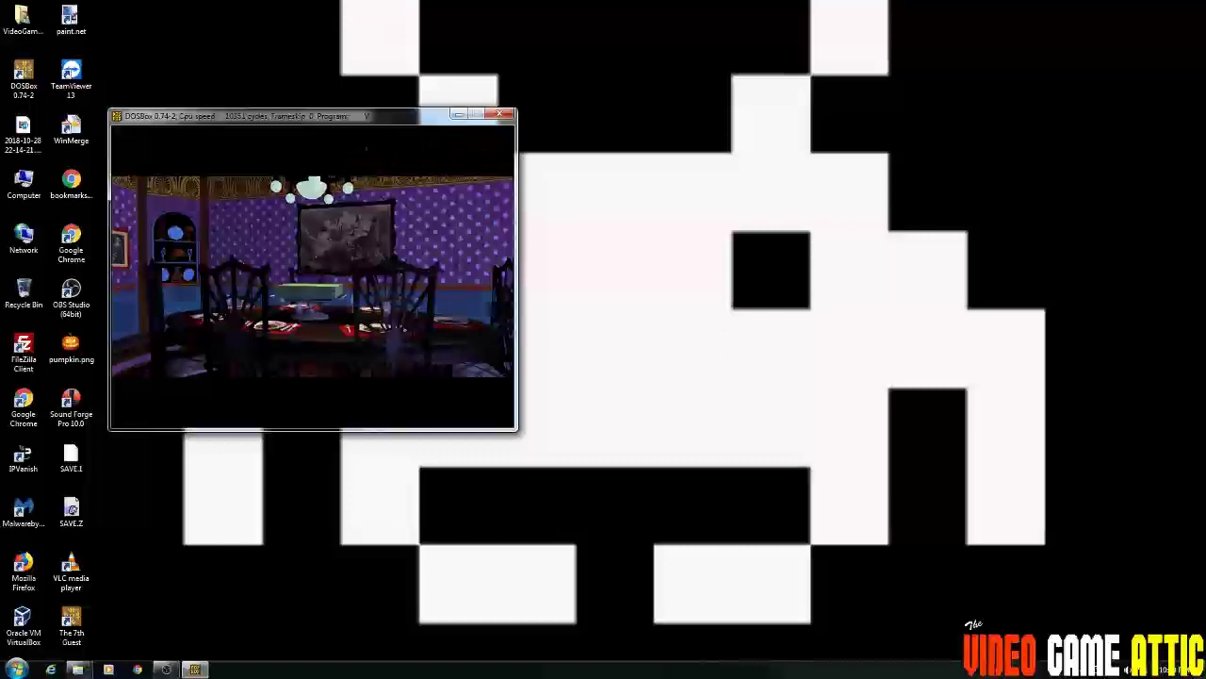
left_click(366, 148)
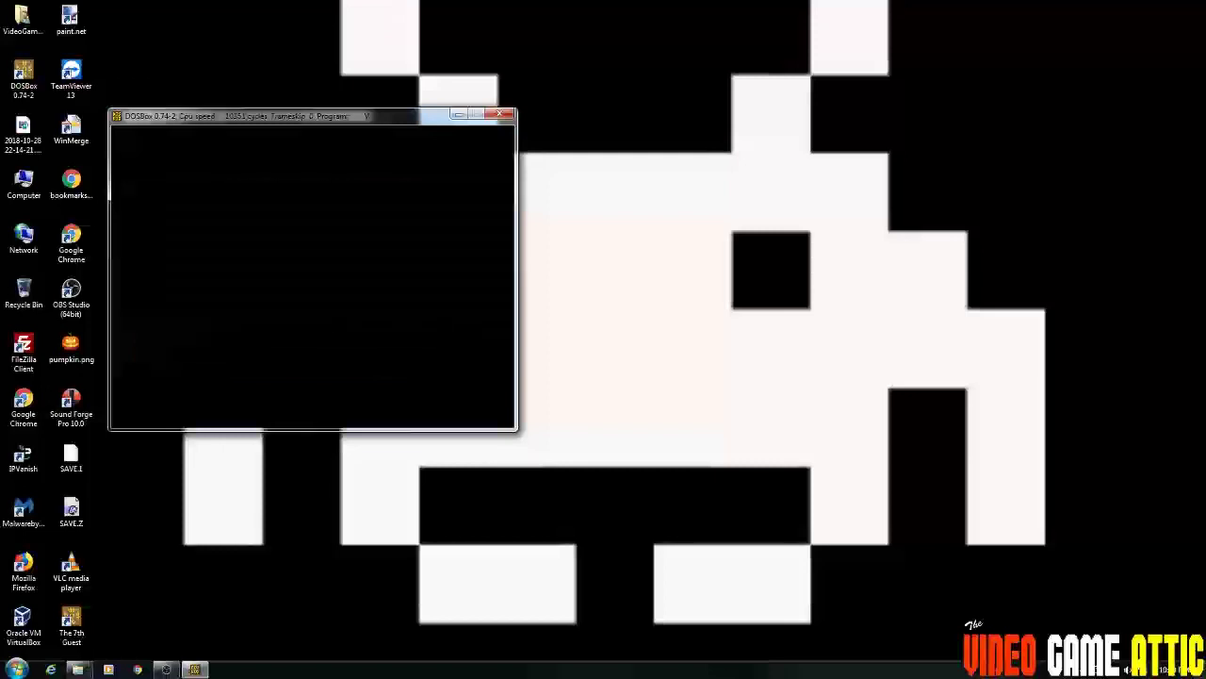
Copy The 7th Guest shortcut and paste the duplicate onto the desktop.
left_click(73, 611)
double_click(72, 615)
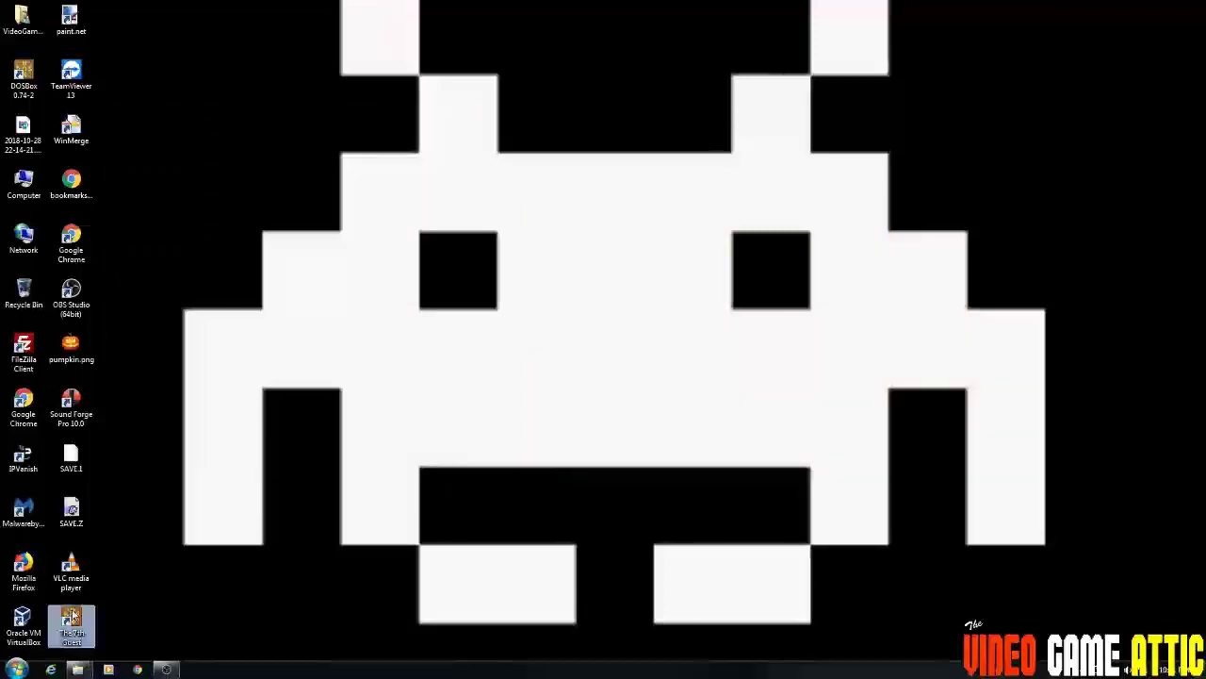
right_click(72, 613)
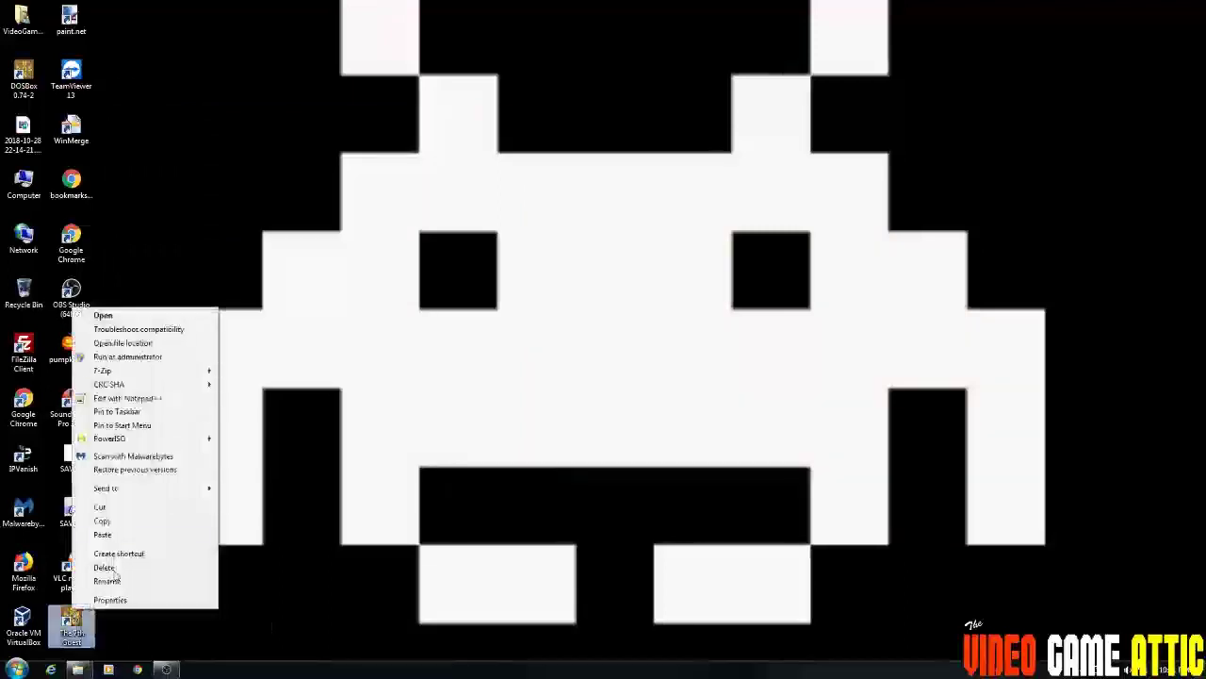
left_click(127, 524)
left_click(248, 351)
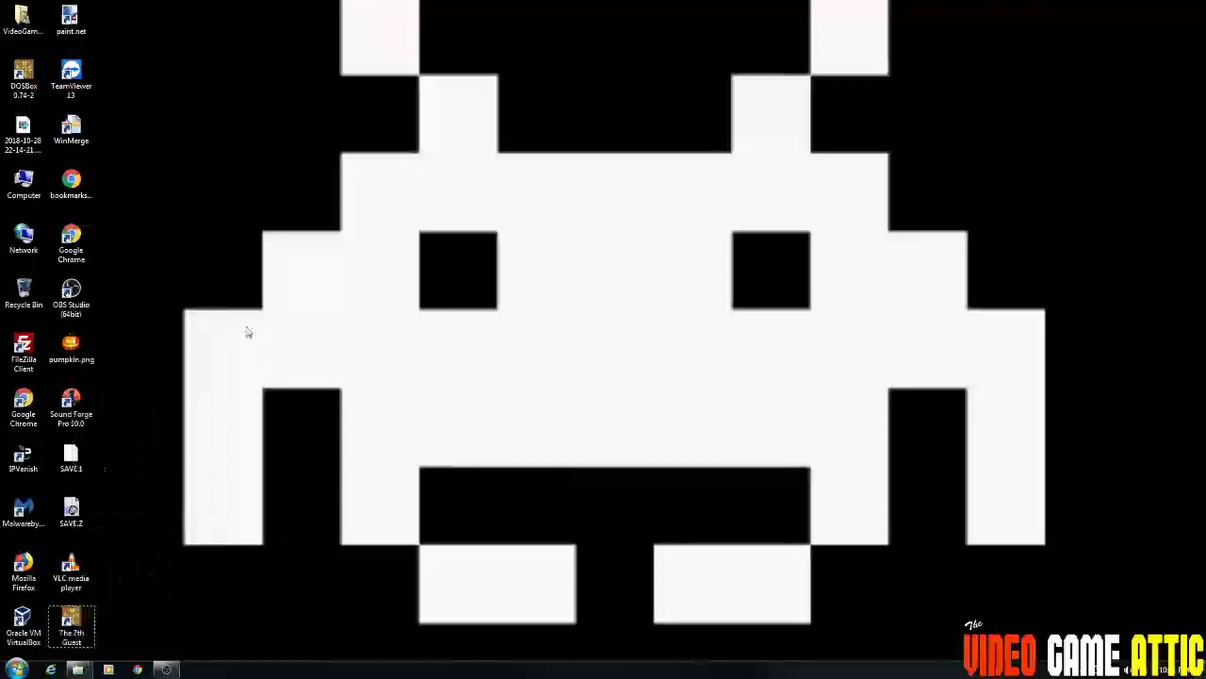
right_click(247, 331)
left_click(312, 382)
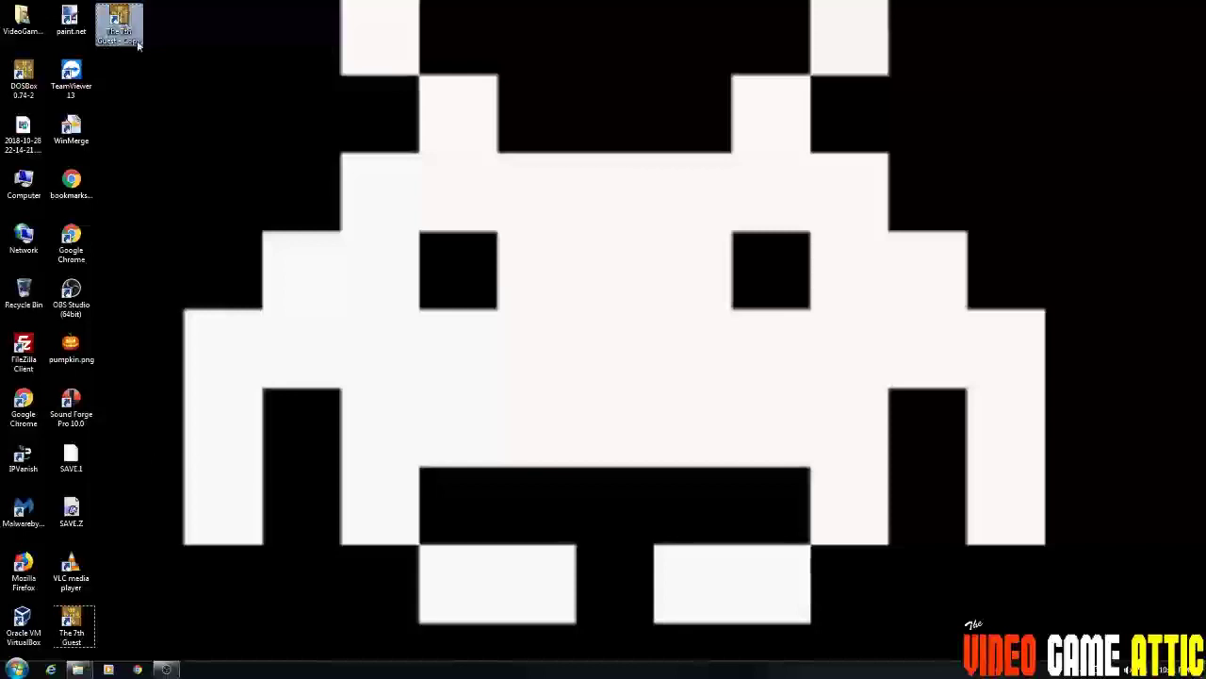
Rename the duplicated shortcut as The 7th Guest (Fullscreen).
key("F2")
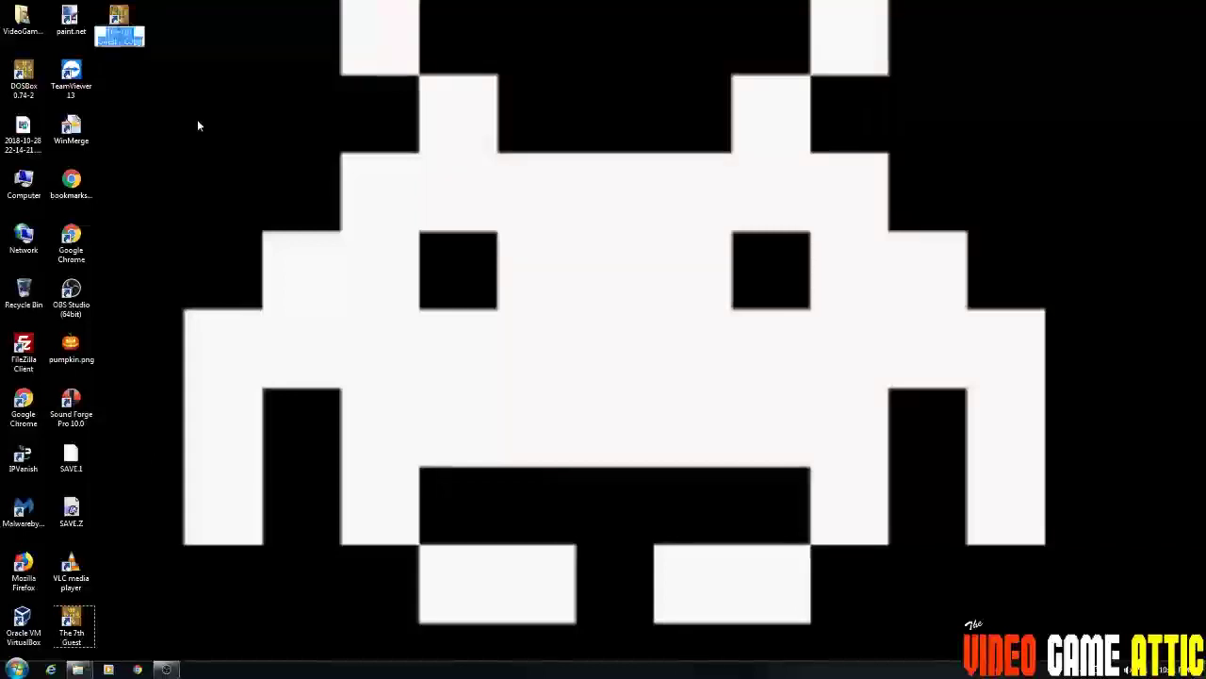
type("The 7th")
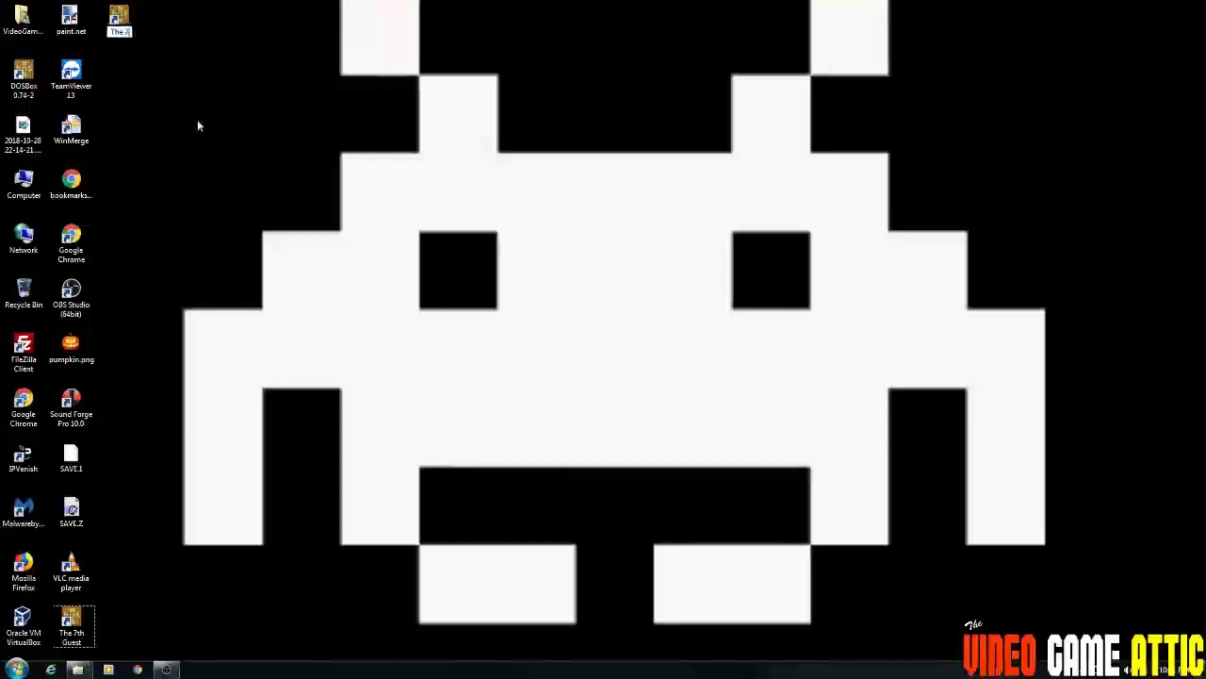
type(" Guest")
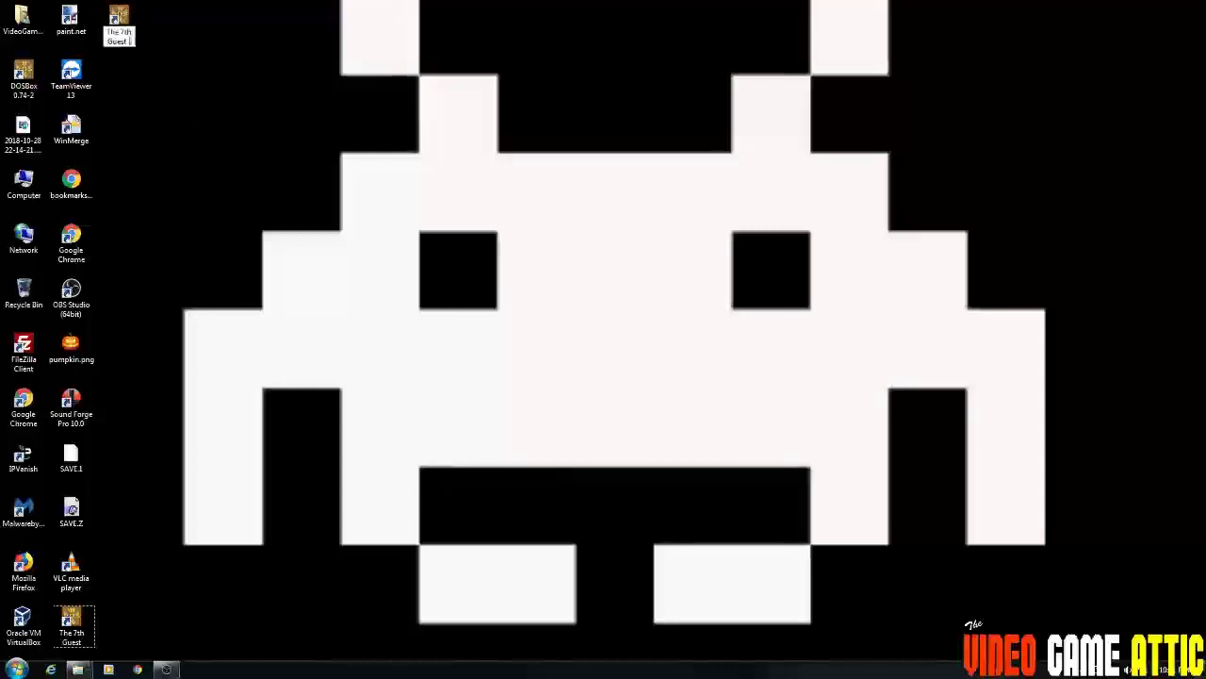
type(" (Full)")
key("BackSpace")
type("screen)")
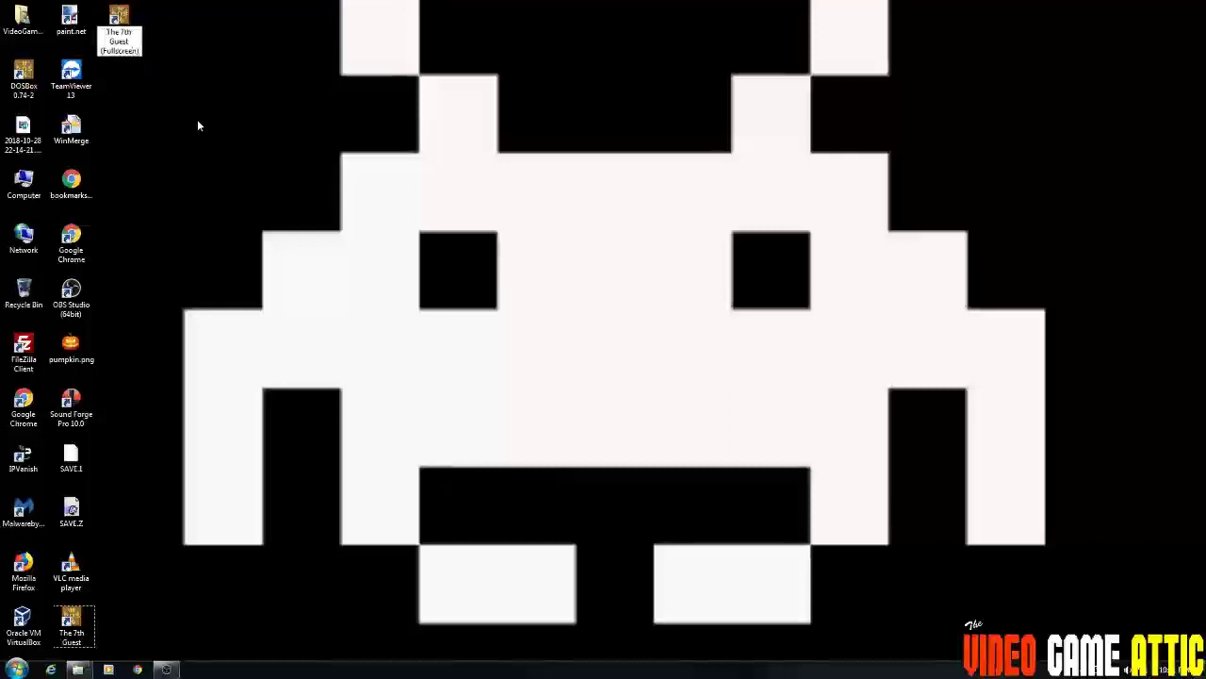
key("Return")
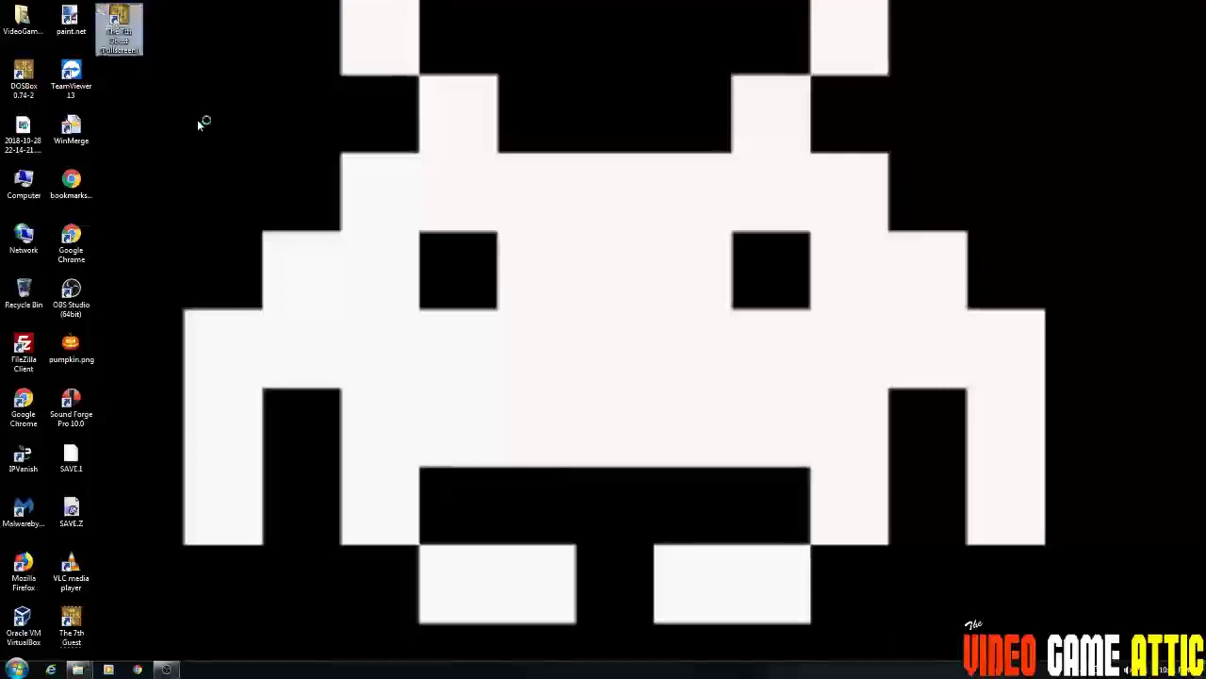
Append the -fullscreen option to the end of the target of The 7th Guest (Fullscreen) shortcut and save its properties.
right_click(120, 14)
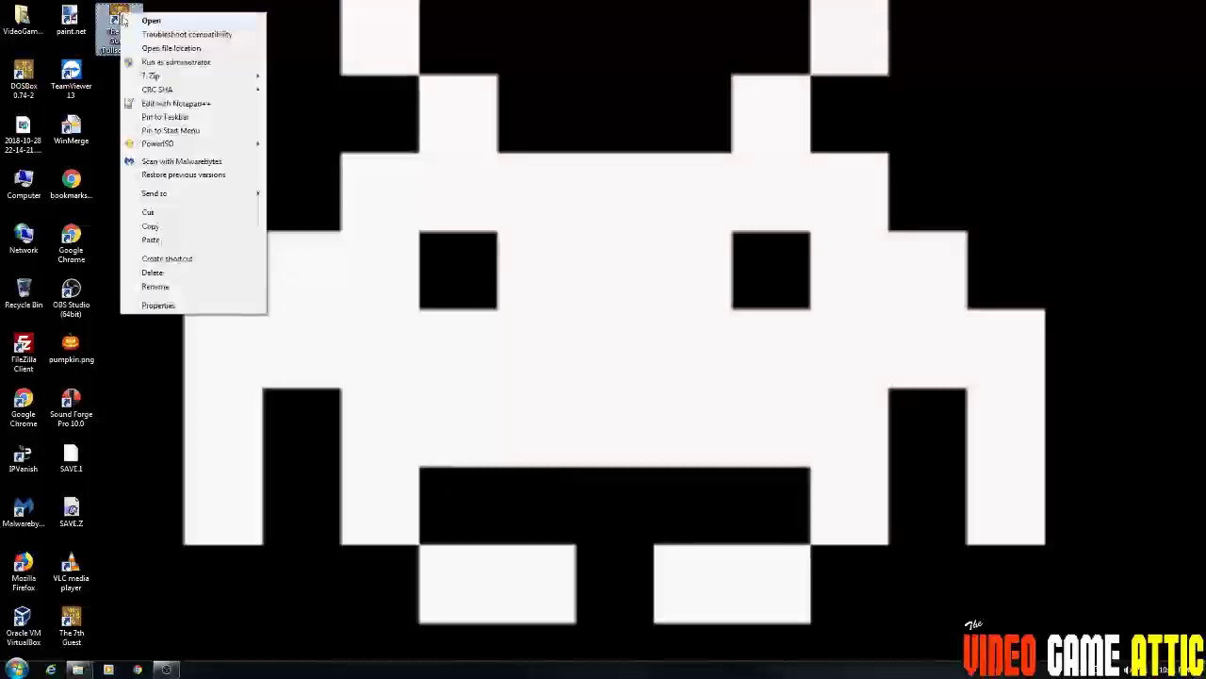
left_click(158, 304)
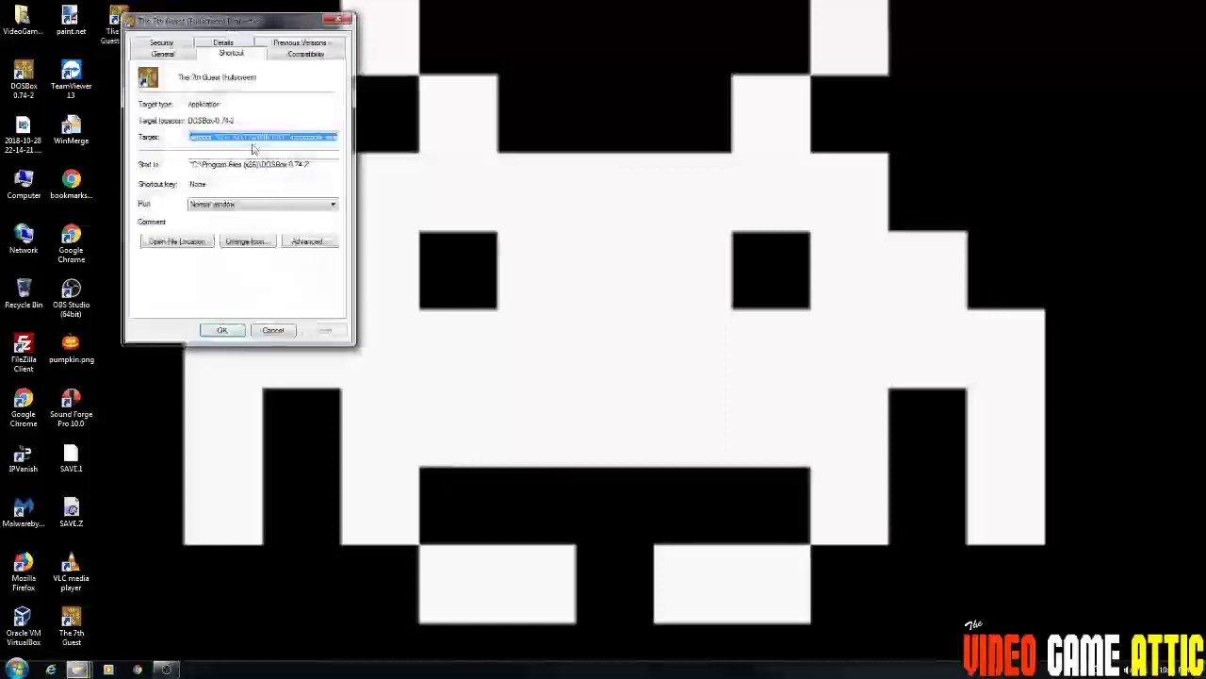
left_click(260, 139)
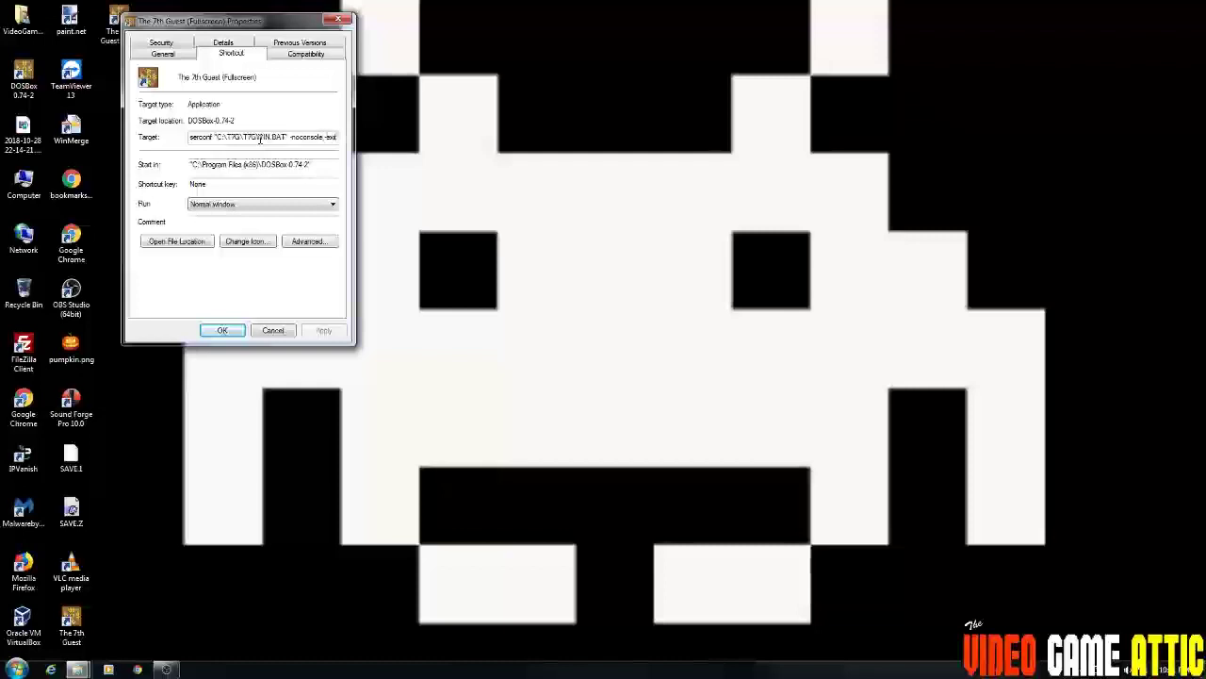
key("End")
type("-f")
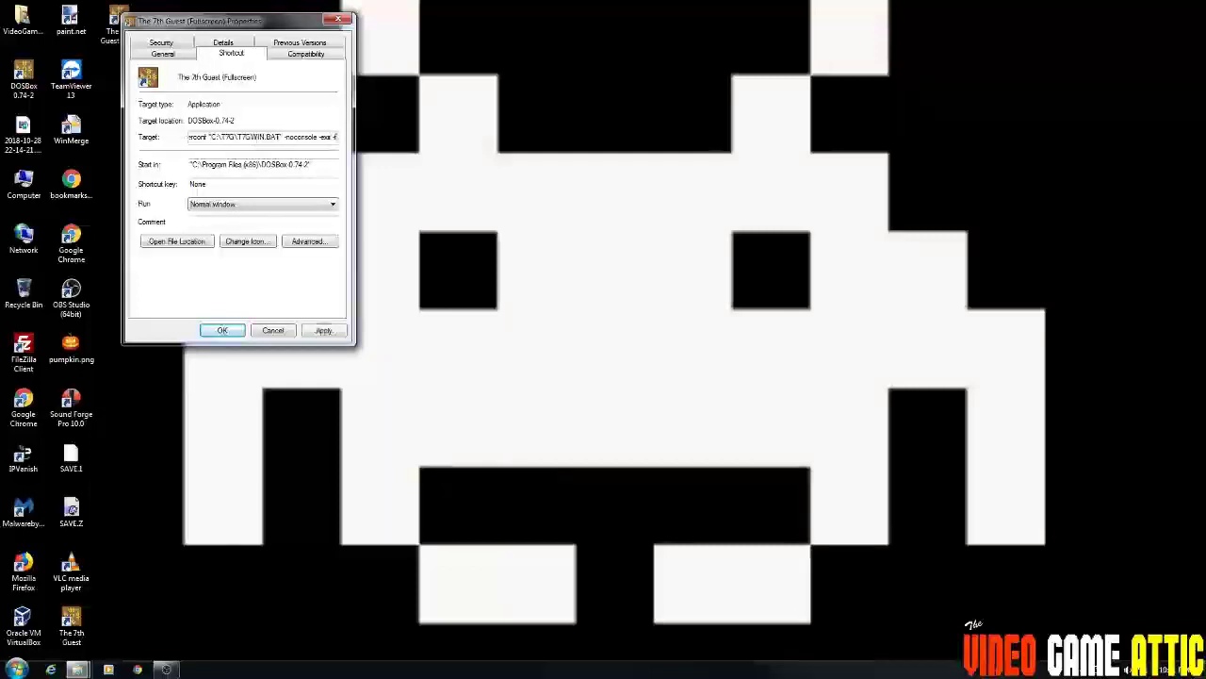
type("ullscreen")
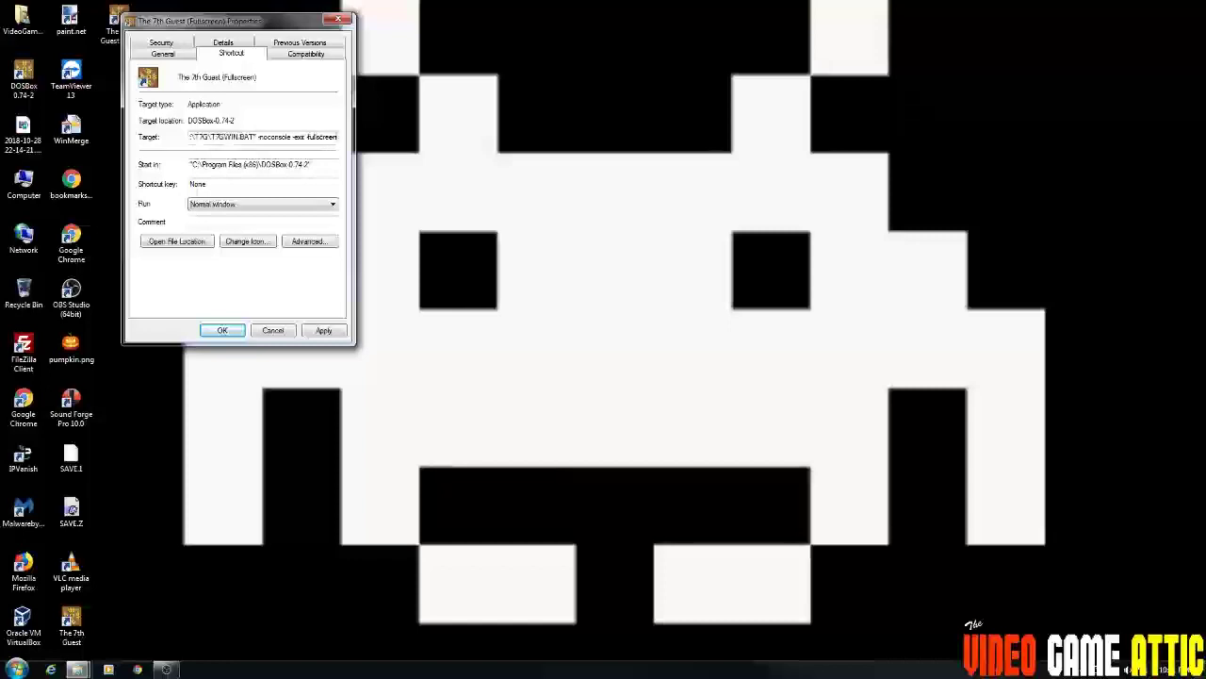
left_click(321, 330)
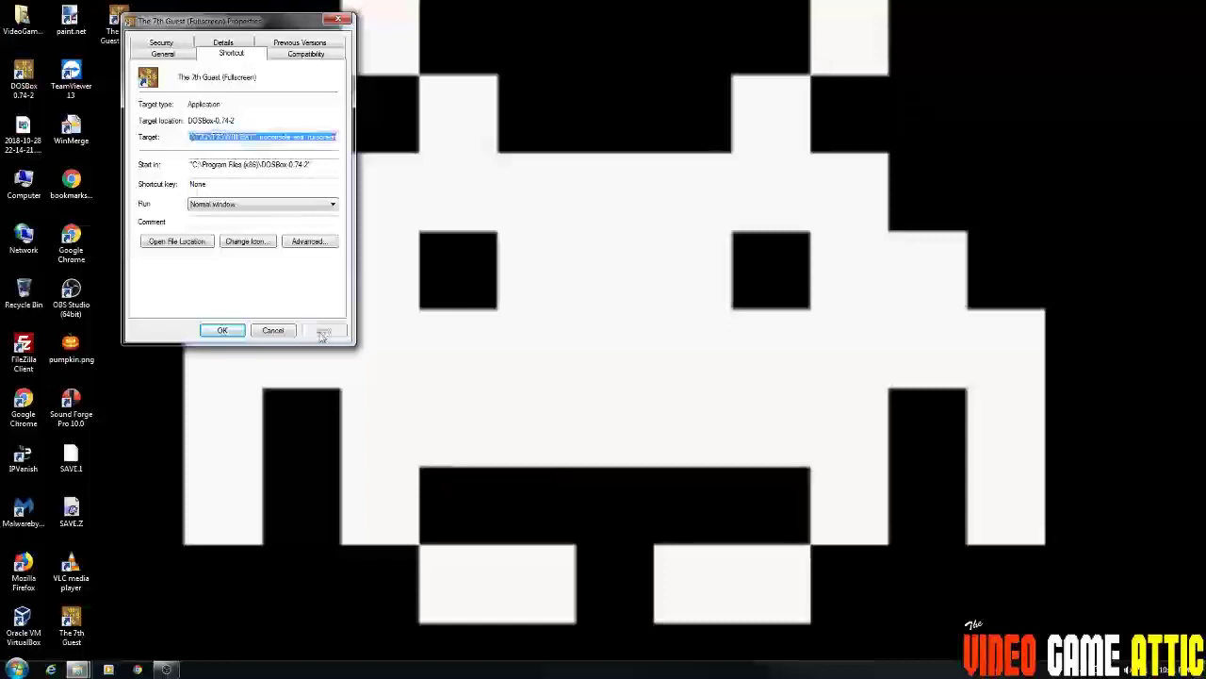
left_click(216, 332)
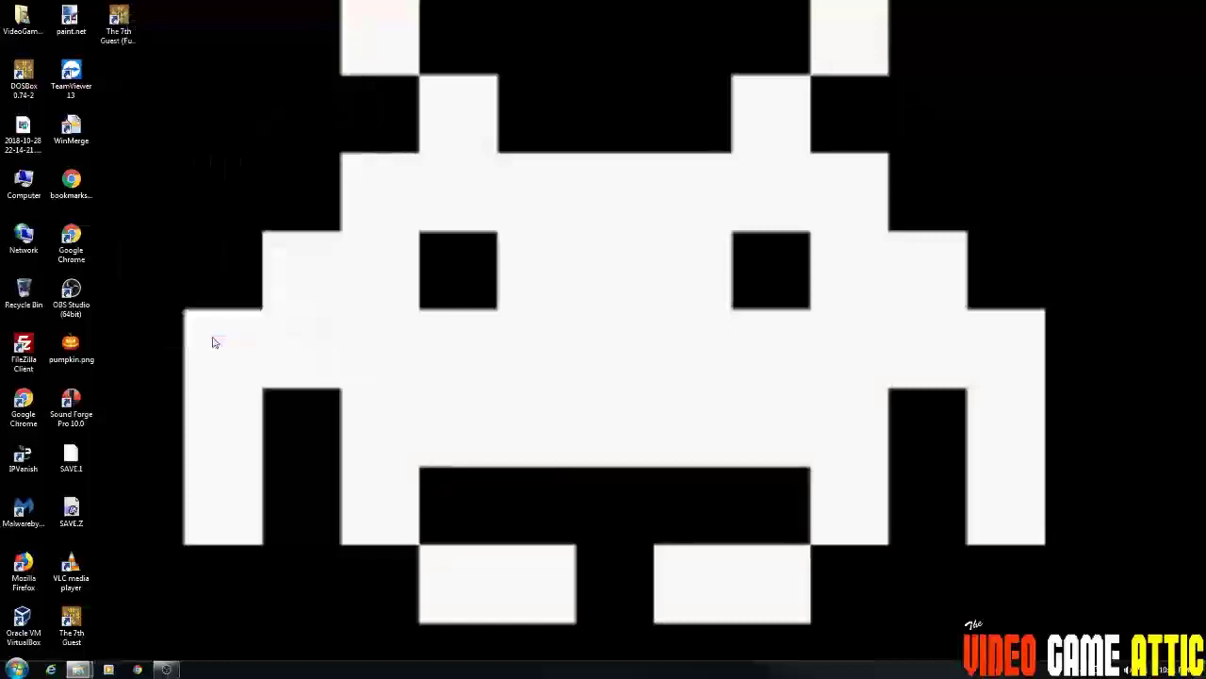
Test The 7th Guest (Fullscreen) desktop shortcut by starting the game from it.
double_click(118, 23)
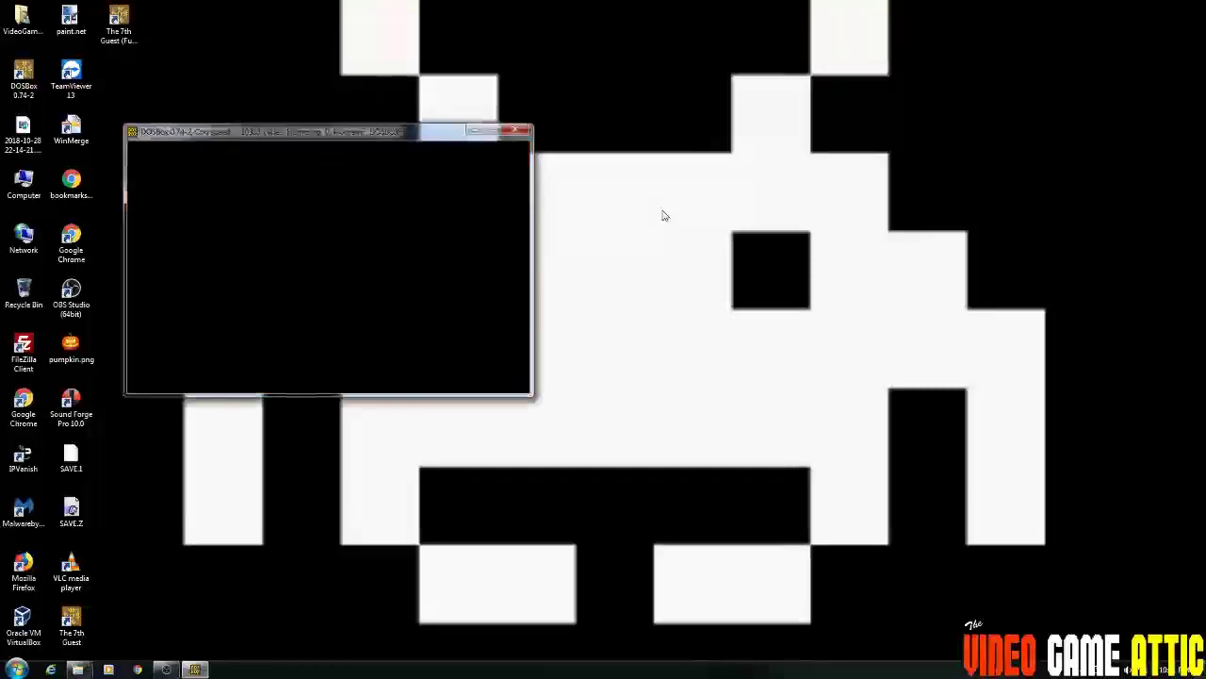